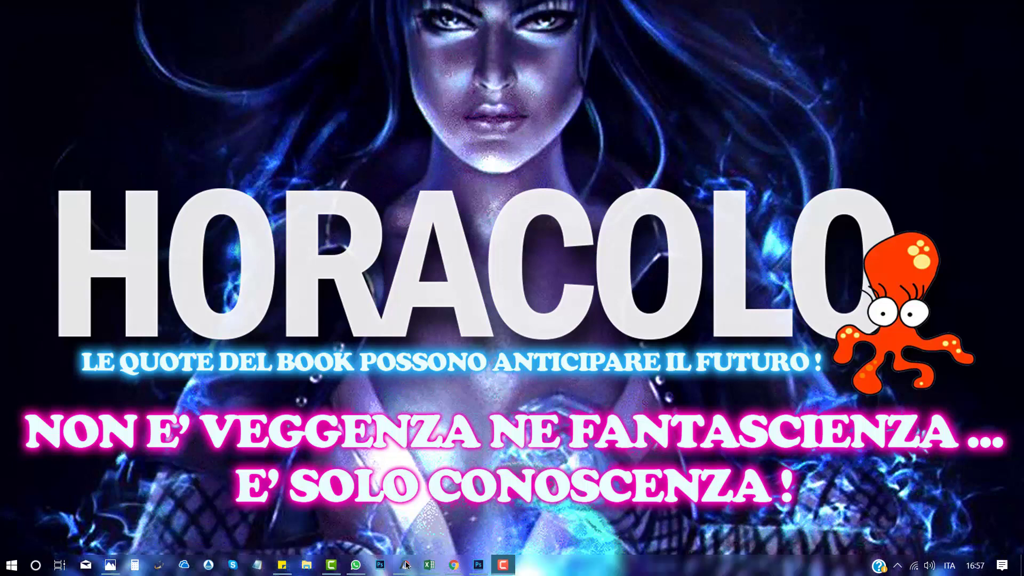
# Restore the PhotoScape X Pro window showing the Championship predictions graphic for Saturday 9 March
pyautogui.click(406, 565)
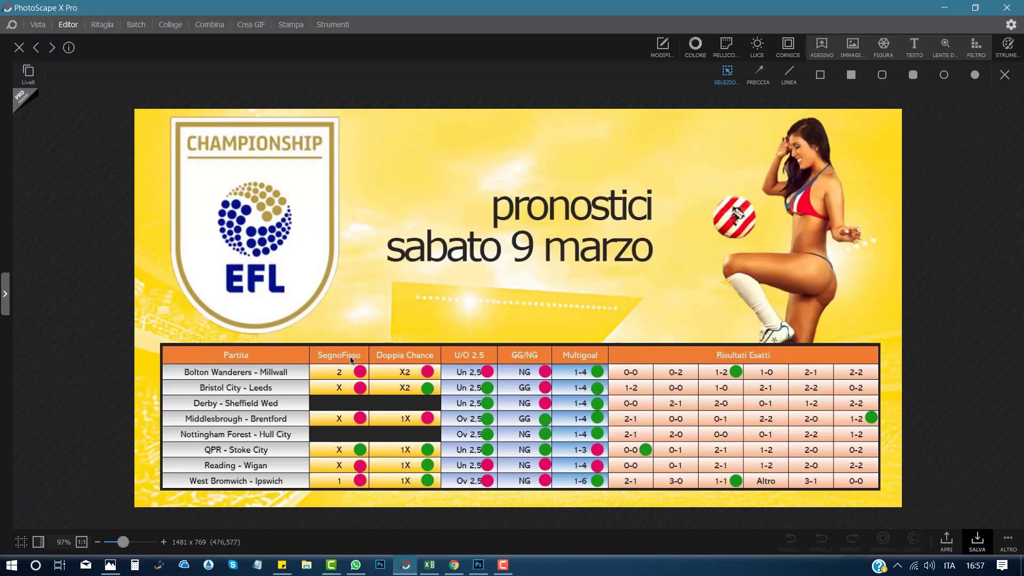
# Browse back through the Premier League and Serie A graphics, then return to bundesliga.jpg
pyautogui.click(38, 47)
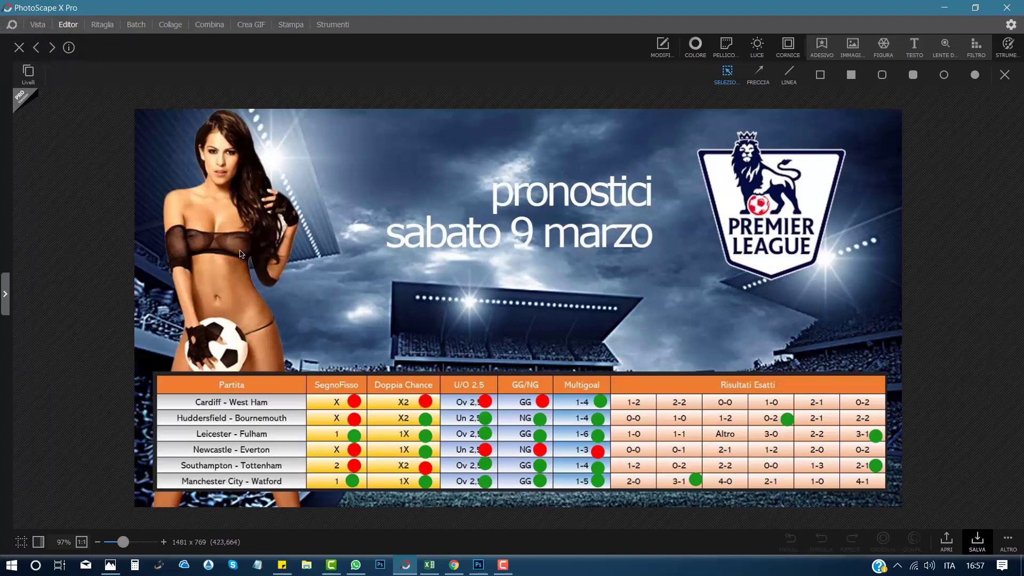
pyautogui.click(39, 47)
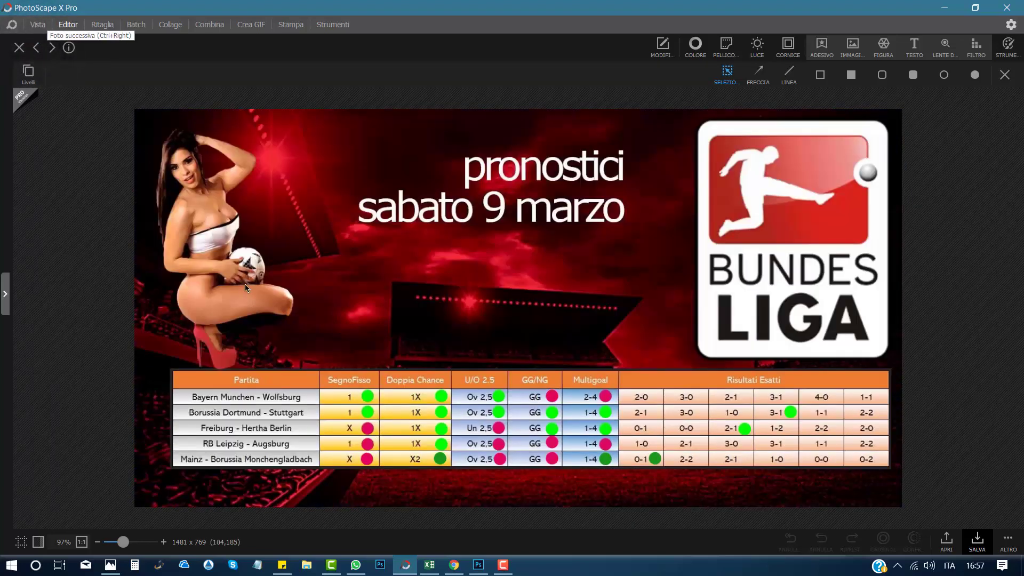
pyautogui.click(36, 49)
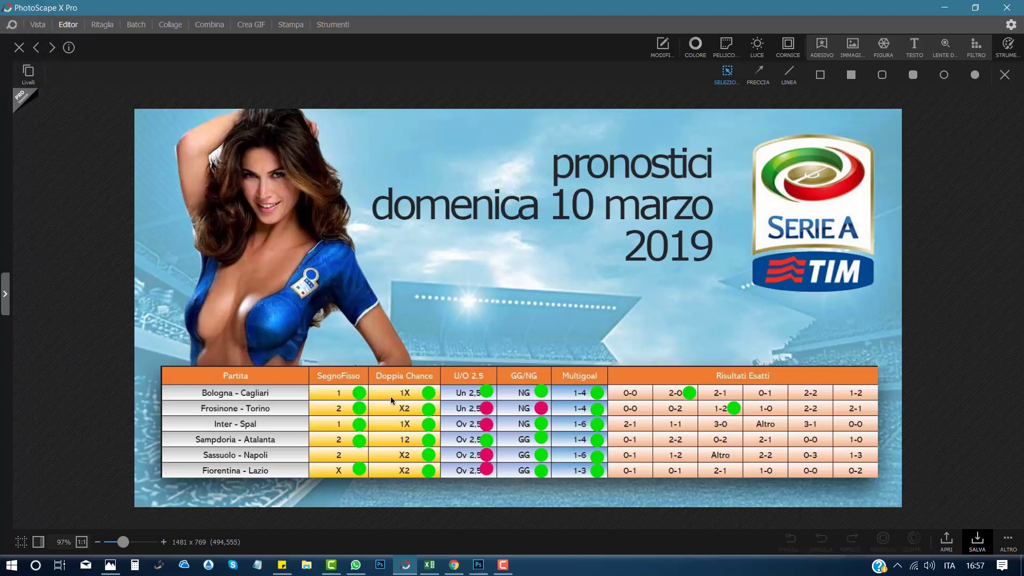
pyautogui.click(35, 47)
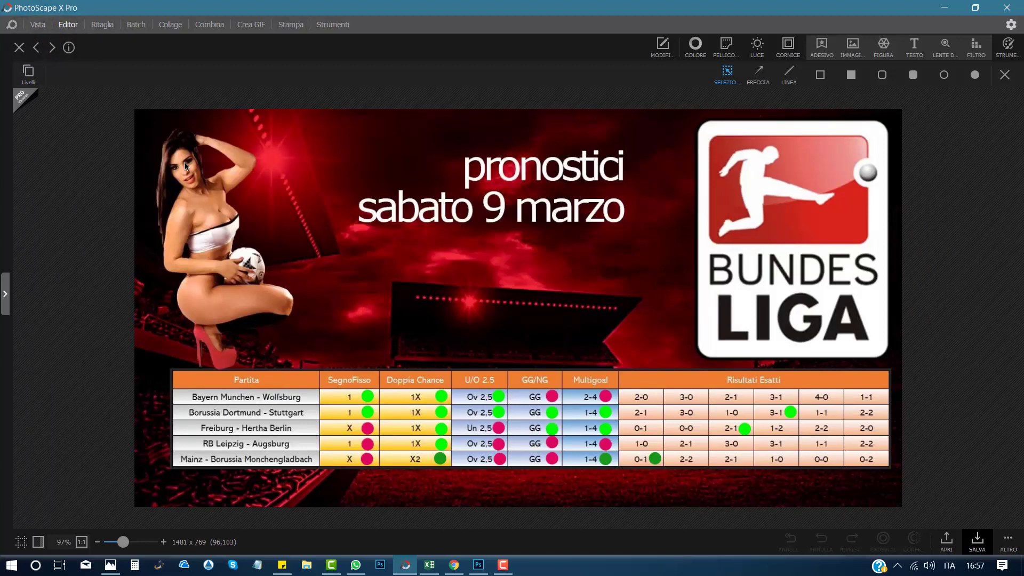
# Leave shape drawing and step back to italia.jpg, the Serie A graphic for 10 March 2019
pyautogui.click(37, 53)
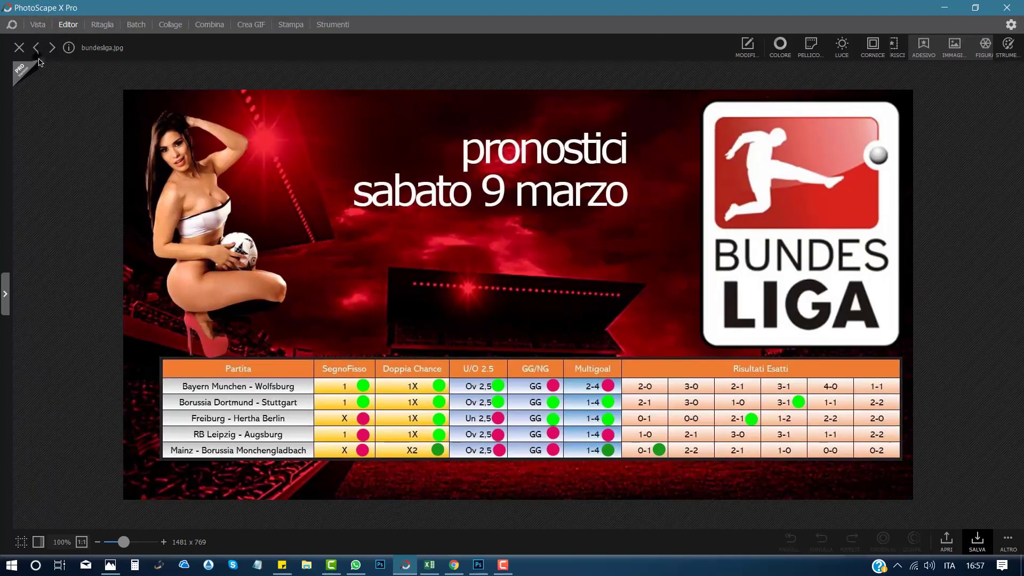
pyautogui.click(38, 52)
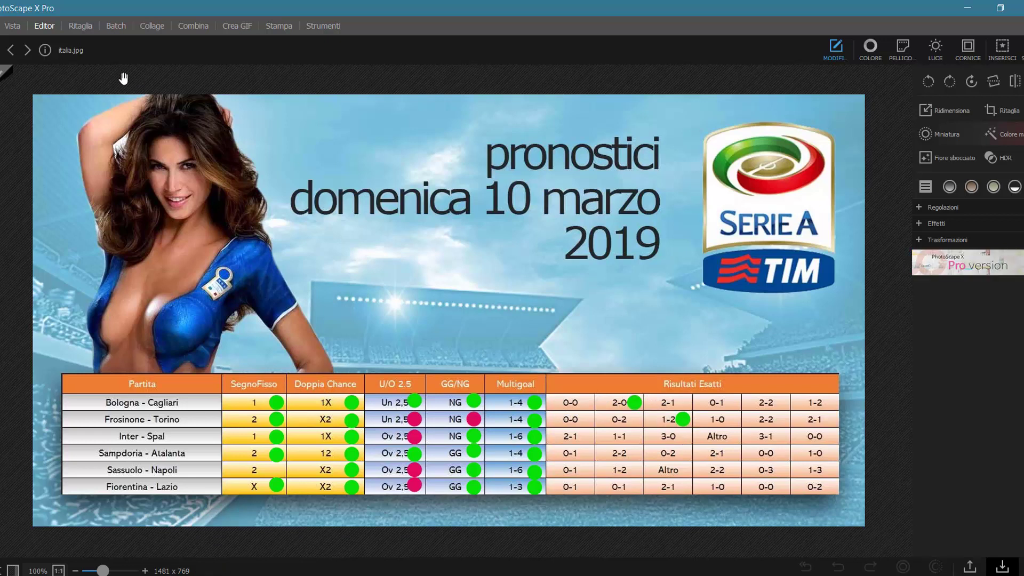
# View the previous image, horacolo-serie-a.jpg, in PhotoScape X Pro
pyautogui.click(11, 50)
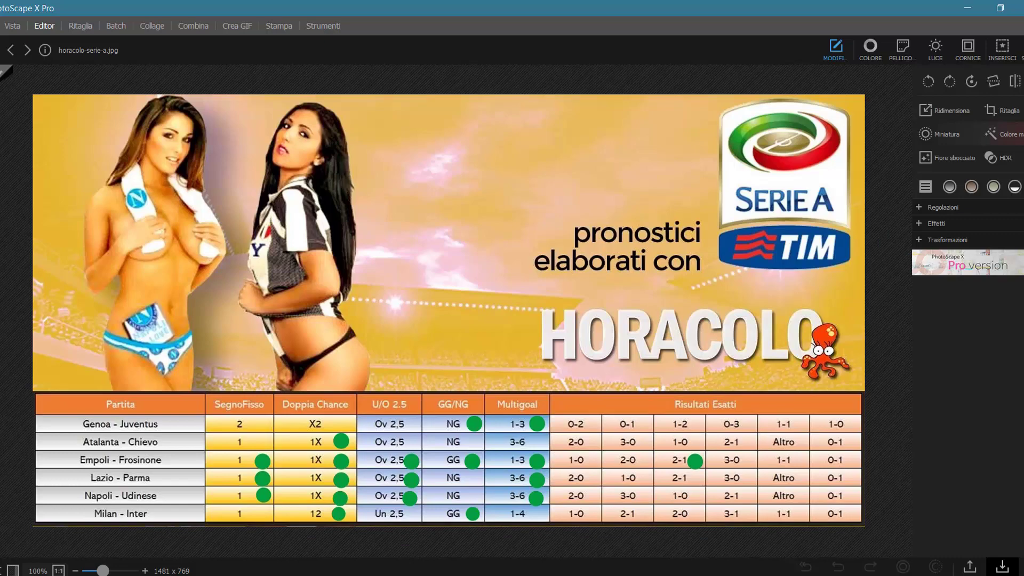
# Bring the HORACOLO Excel workbook dashboard to the front
pyautogui.click(418, 570)
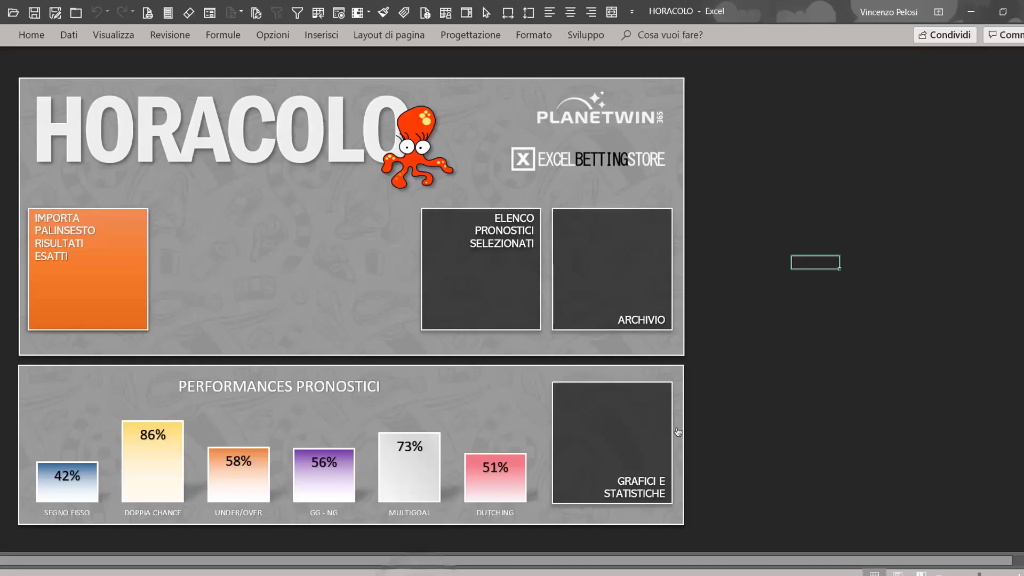
pyautogui.click(798, 402)
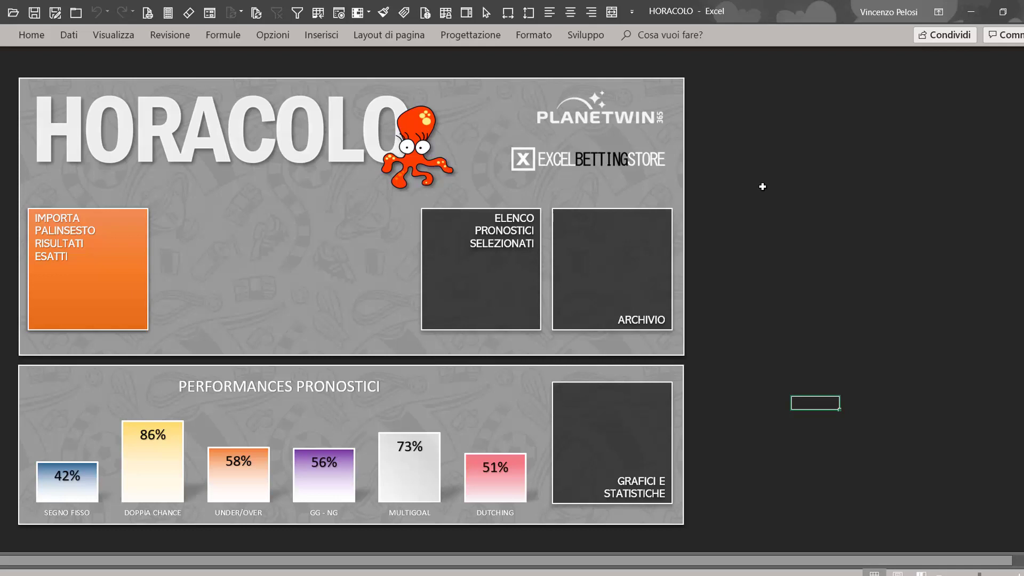
pyautogui.click(763, 187)
pyautogui.click(766, 245)
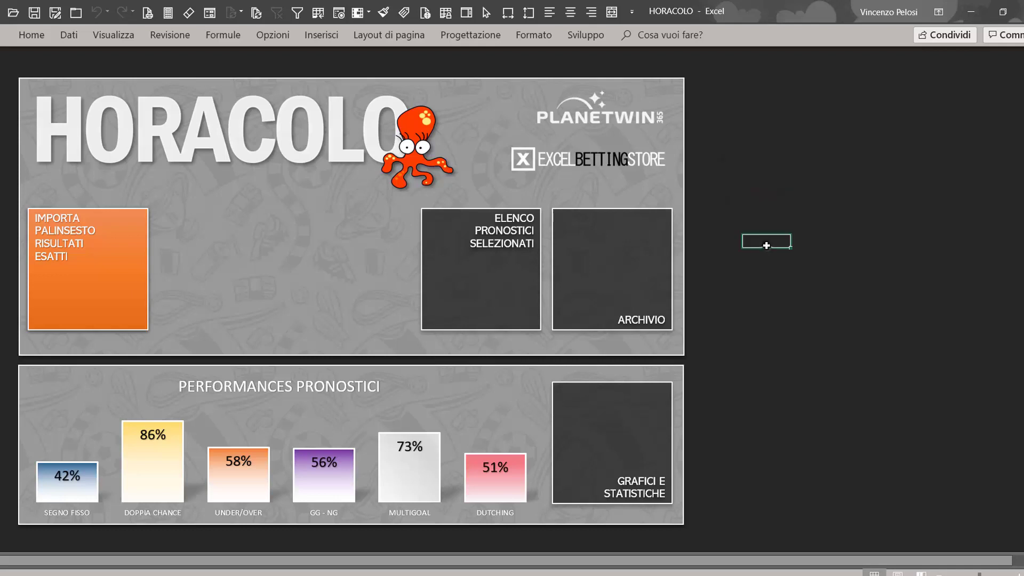
pyautogui.click(768, 181)
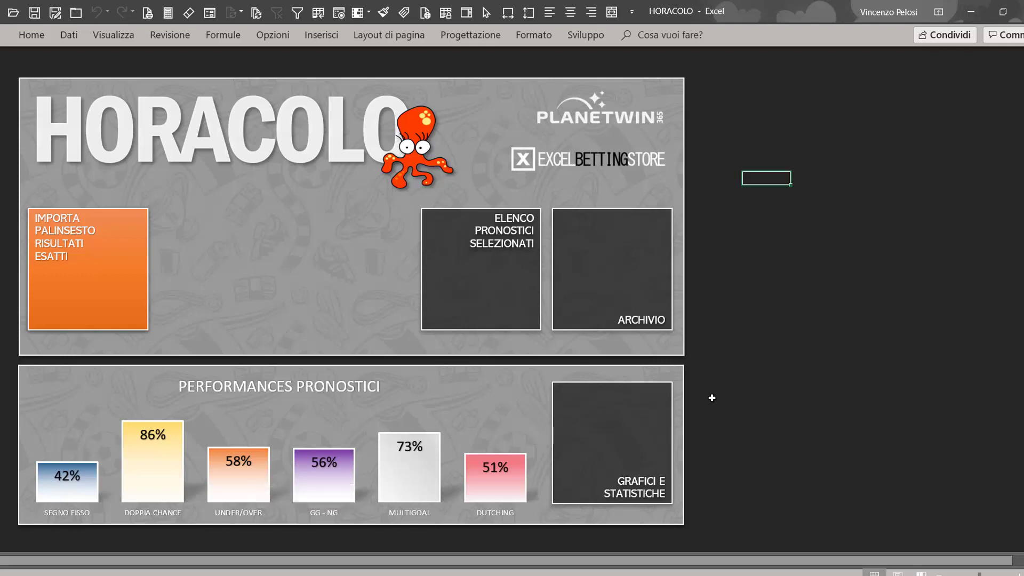
# Open Archivio Statistico and move through matches from Sevilla - Slavia Prague to Troyes - Chateauroux
pyautogui.click(648, 298)
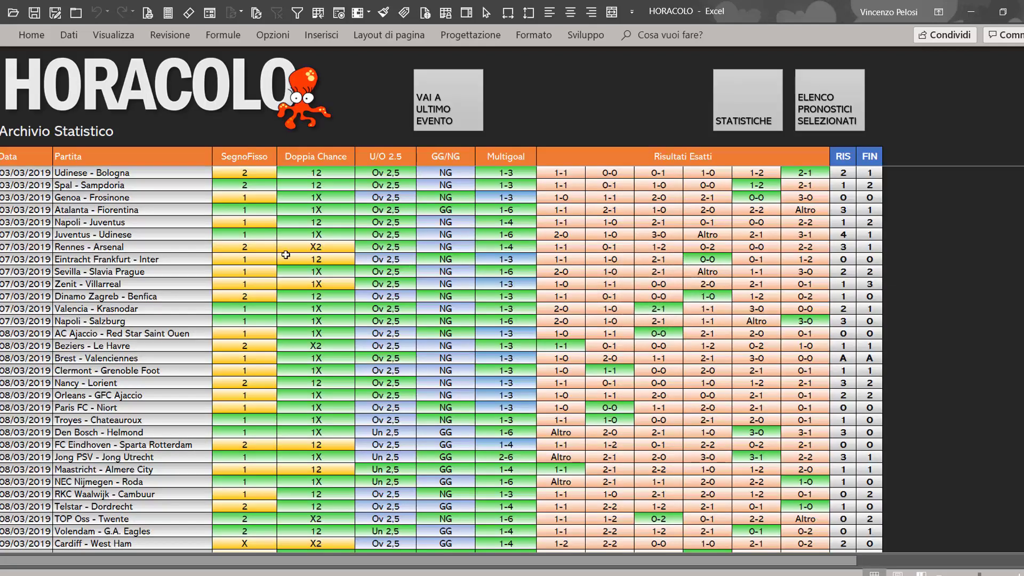
pyautogui.click(189, 271)
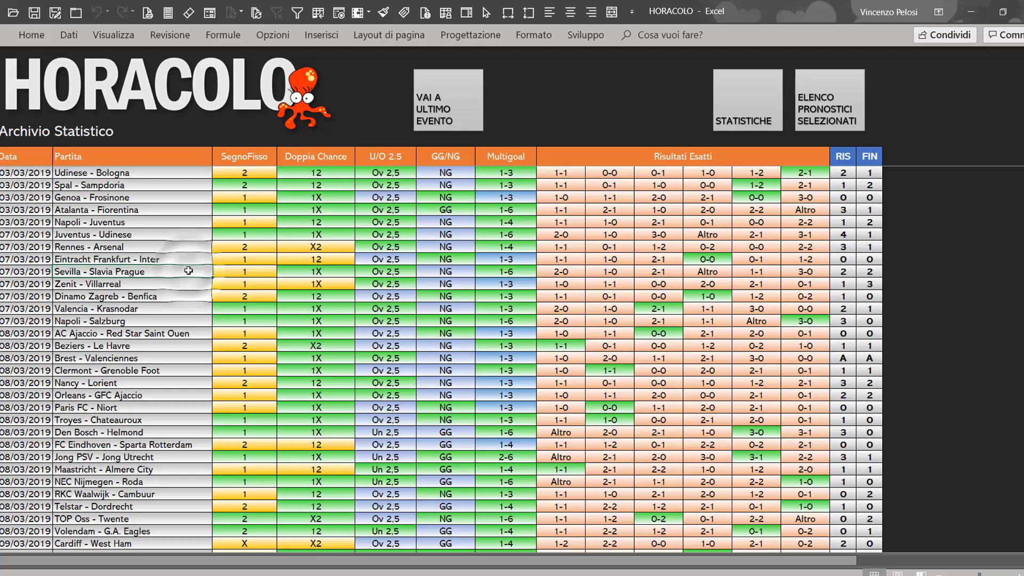
pyautogui.press('Up')
pyautogui.press('Up')
pyautogui.press('Up')
pyautogui.press('Up')
pyautogui.press('Up')
pyautogui.press('Up')
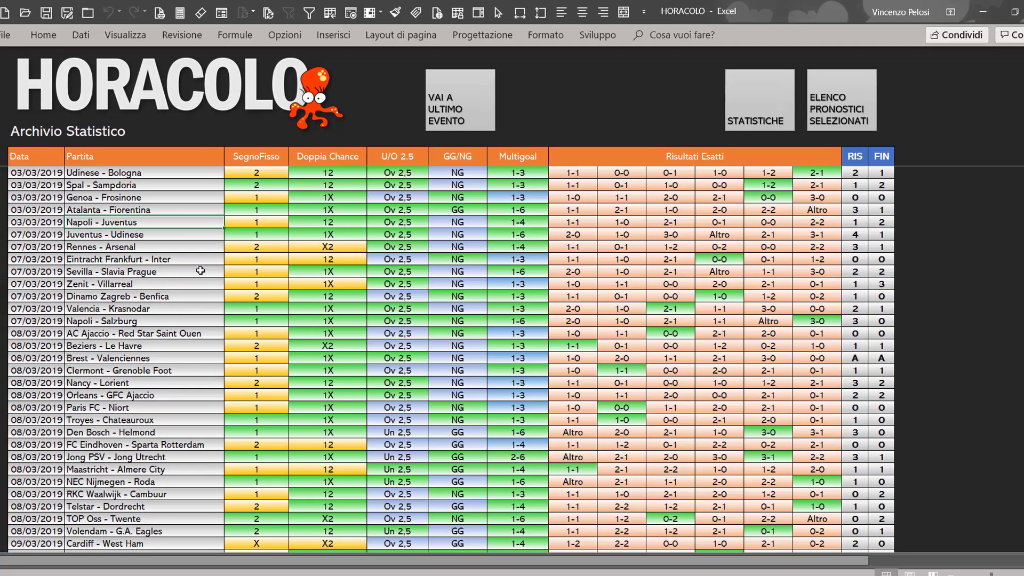
pyautogui.press('Up')
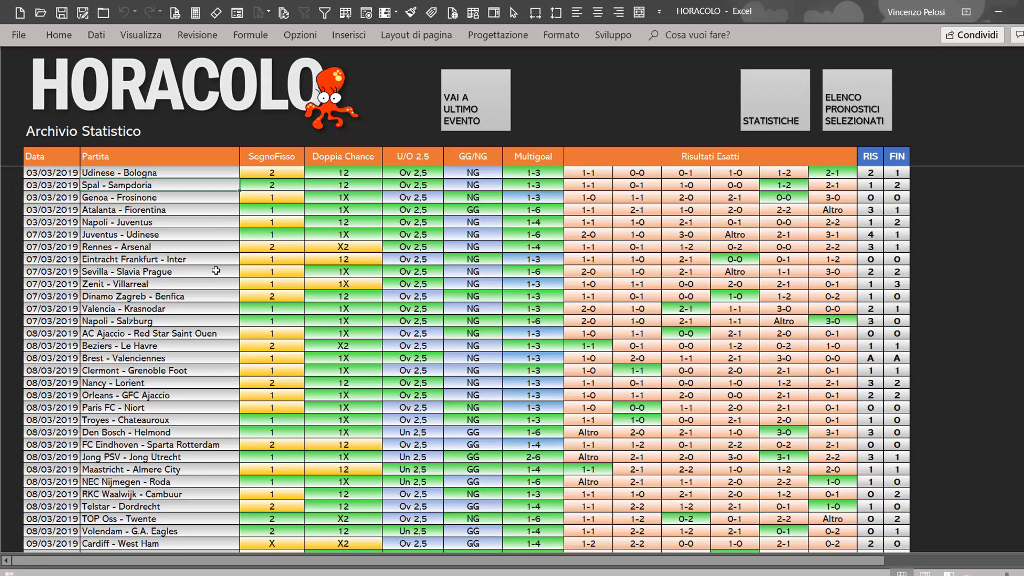
pyautogui.press('Down')
pyautogui.press('Down')
pyautogui.press('Down')
pyautogui.press('Left')
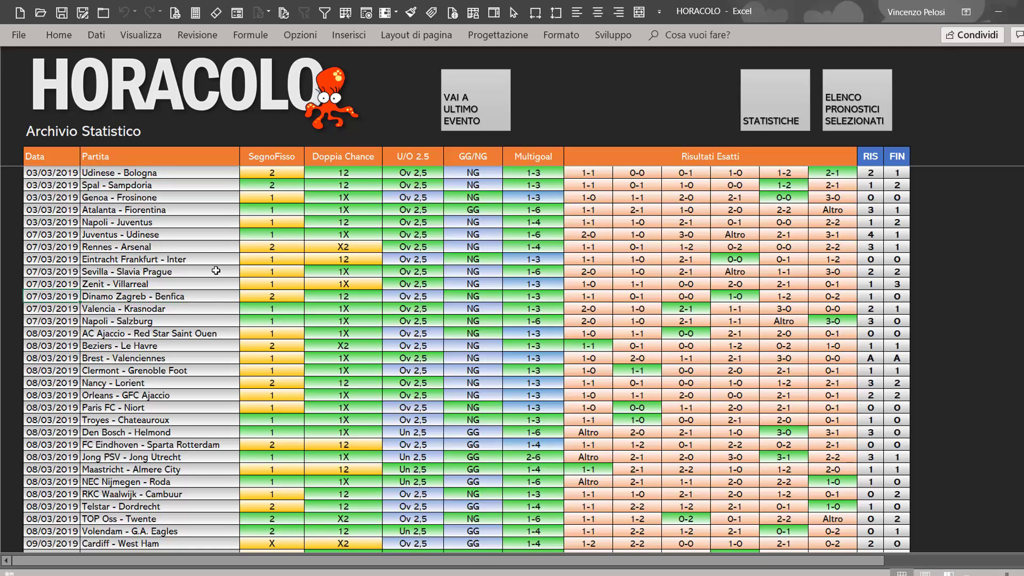
pyautogui.press('Down')
pyautogui.press('Down')
pyautogui.press('Down')
pyautogui.press('Down')
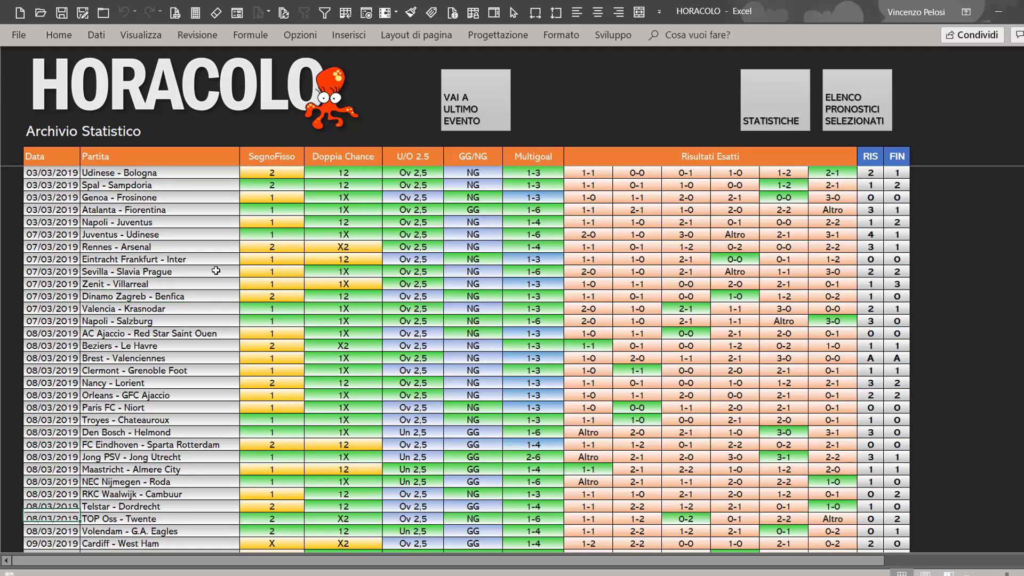
pyautogui.press('Down')
pyautogui.press('Down')
pyautogui.press('Down')
pyautogui.press('Down')
pyautogui.press('Up')
pyautogui.press('Up')
pyautogui.press('Up')
pyautogui.press('Up')
pyautogui.press('Up')
pyautogui.press('Up')
pyautogui.press('Up')
pyautogui.press('Up')
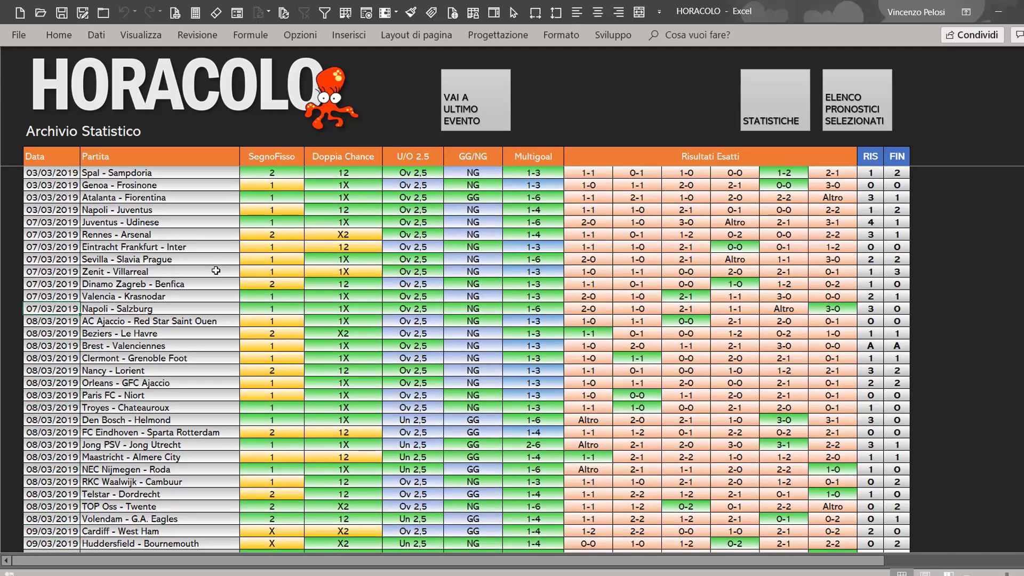
pyautogui.press('Up')
pyautogui.press('Up')
pyautogui.press('Up')
pyautogui.press('Up')
pyautogui.press('Up')
pyautogui.press('Up')
pyautogui.press('Up')
pyautogui.press('Up')
pyautogui.press('Up')
# Move down the archive past Atalanta - Fiorentina, Napoli - Juventus and Rennes - Arsenal to Derby - Sheffield Wed
pyautogui.press('Right')
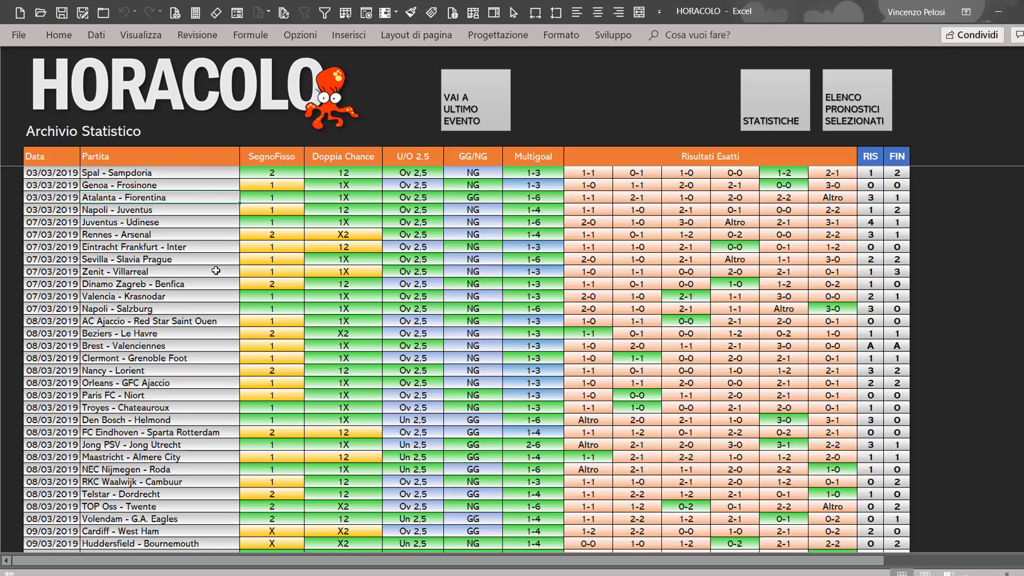
pyautogui.press('Down')
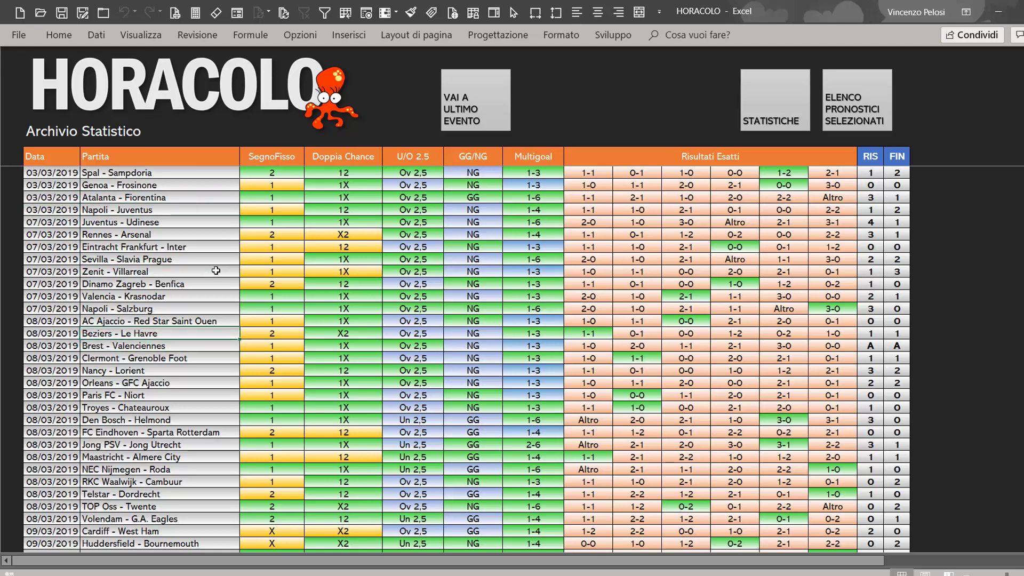
pyautogui.press('Down')
pyautogui.press('Down')
pyautogui.press('Down')
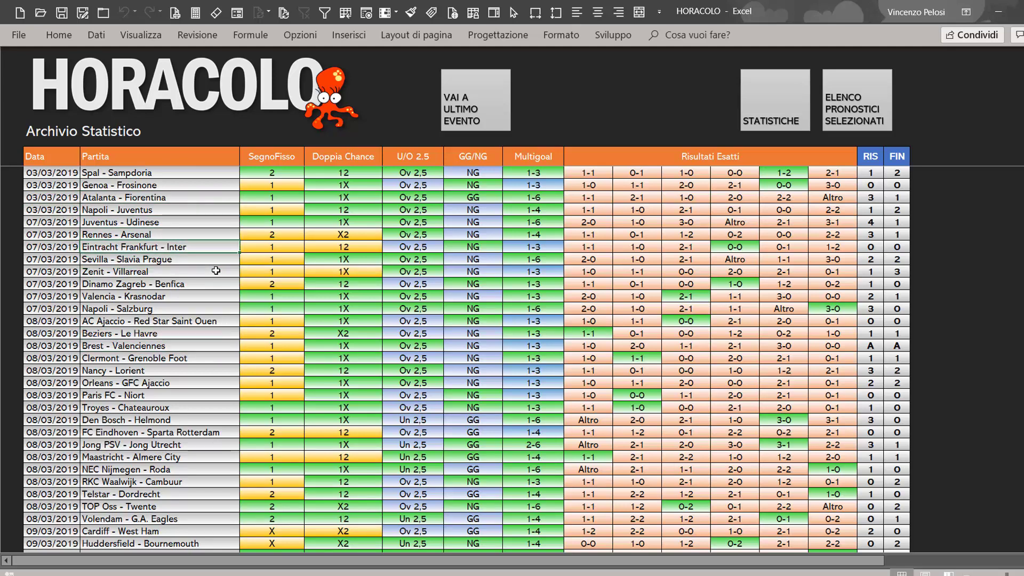
pyautogui.press('Down')
pyautogui.press('Down')
pyautogui.press('Down')
pyautogui.press('Down')
pyautogui.press('Left')
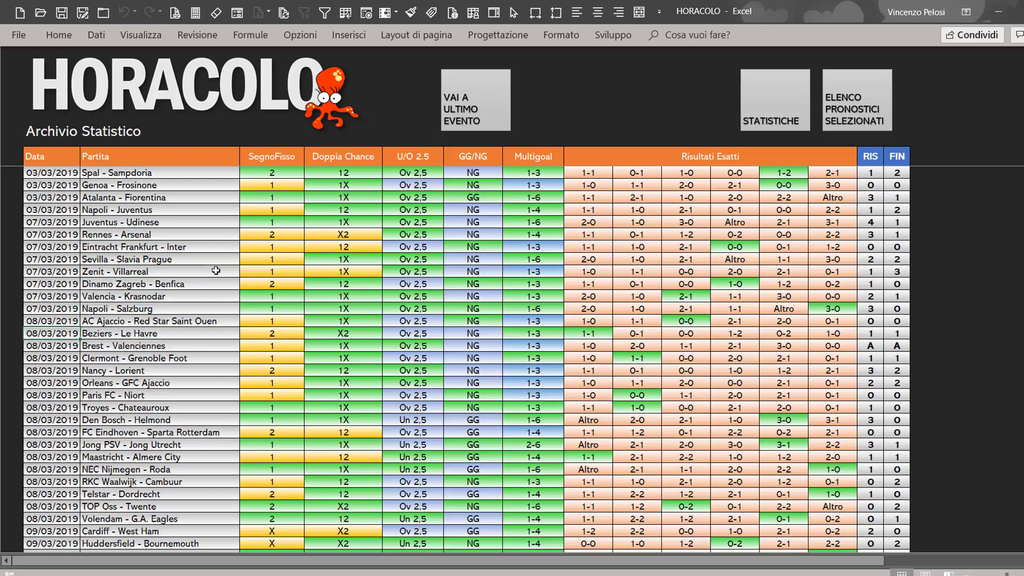
pyautogui.press('Down')
pyautogui.press('Down')
pyautogui.press('Down')
pyautogui.press('Down')
pyautogui.press('Down')
pyautogui.press('Down')
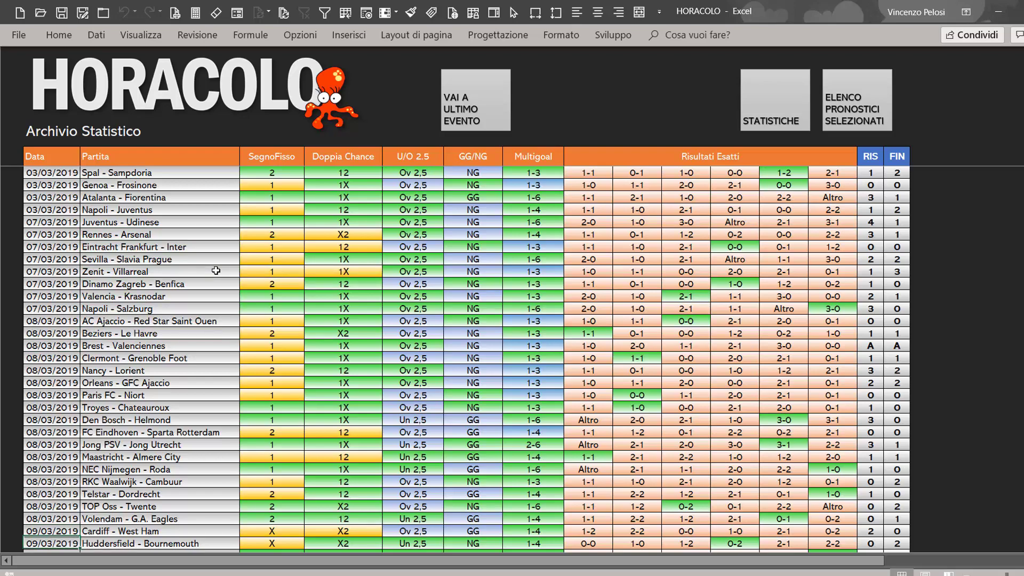
pyautogui.press('Down')
pyautogui.press('Down')
pyautogui.press('Down')
pyautogui.press('Down')
pyautogui.press('Down')
pyautogui.press('Down')
pyautogui.press('Down')
pyautogui.press('Down')
pyautogui.press('Down')
pyautogui.press('Down')
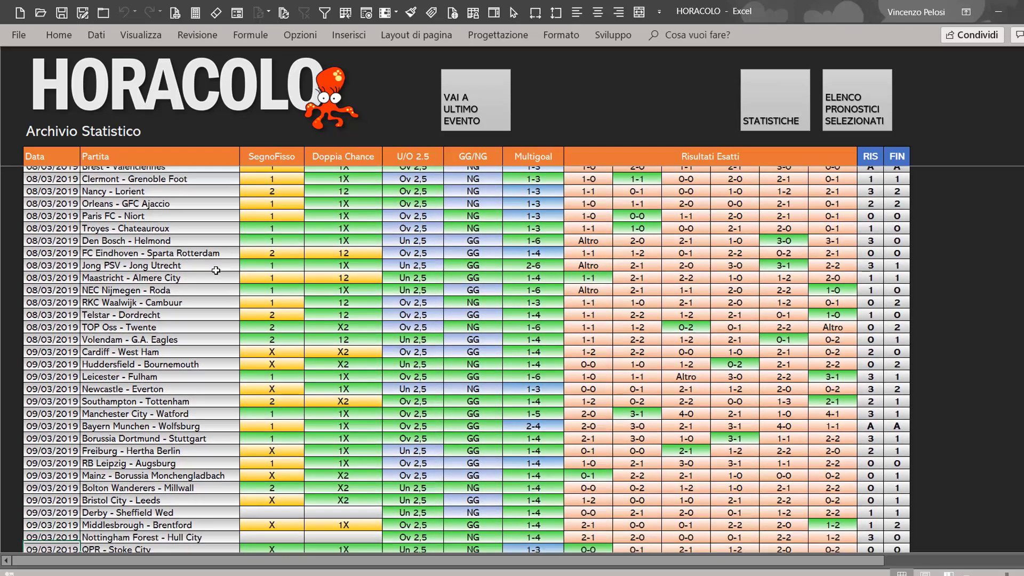
pyautogui.press('Down')
pyautogui.press('Down')
pyautogui.press('Down')
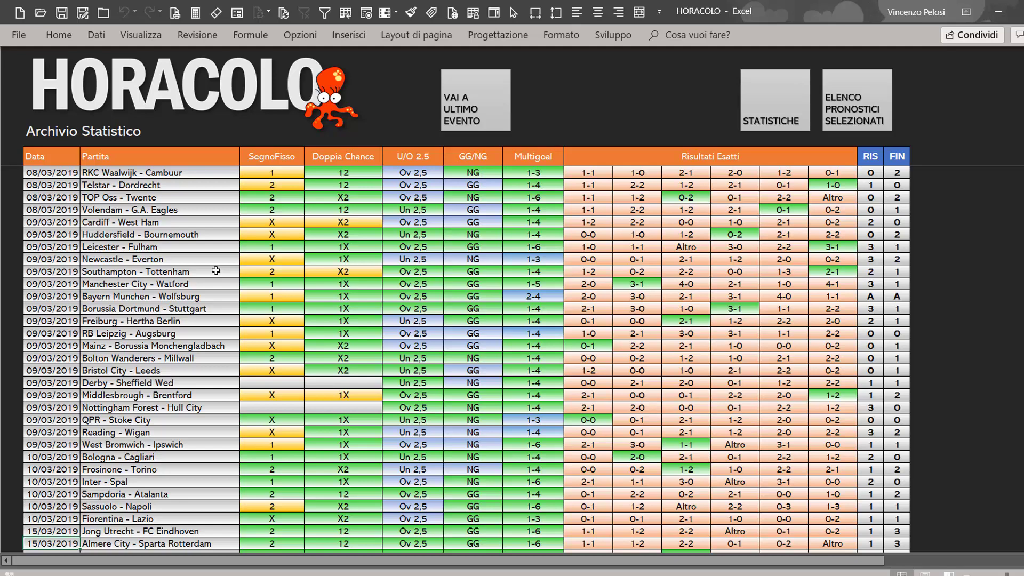
# Scroll back up to the first archive entries, starting with 03/03/2019 Udinese - Bologna
pyautogui.scroll(-1, 215, 270)
pyautogui.scroll(-4, 215, 271)
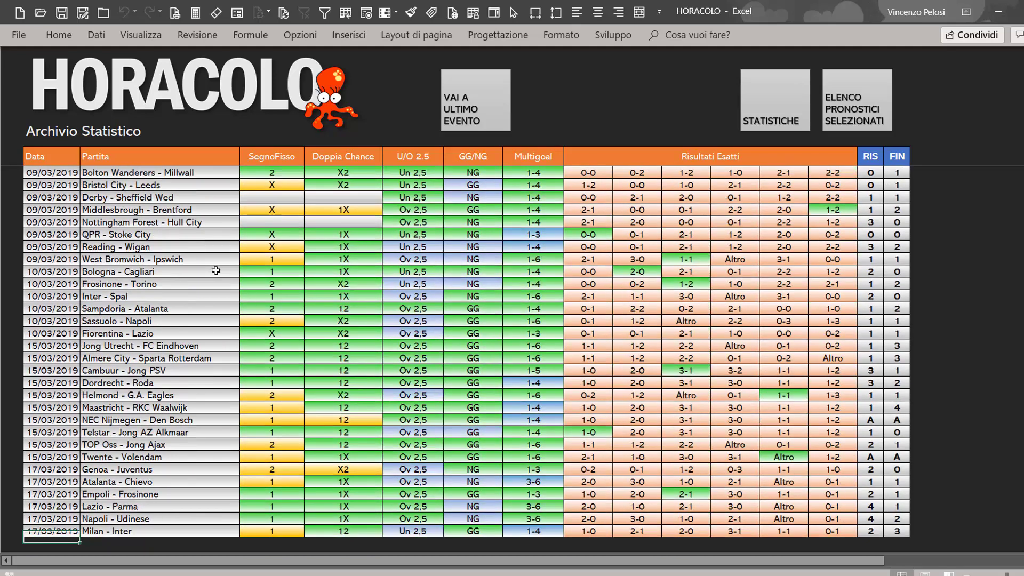
pyautogui.scroll(-2, 216, 271)
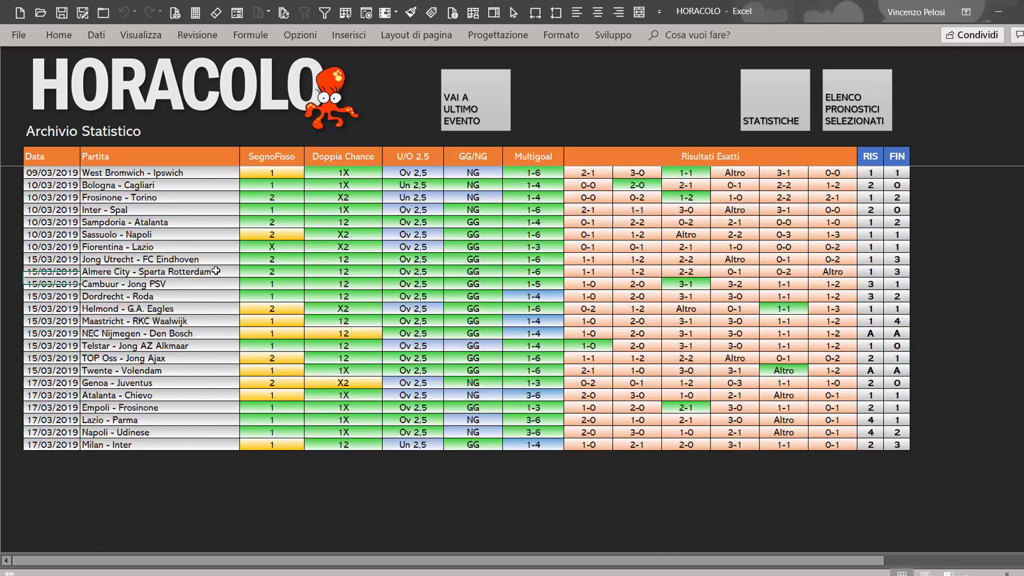
pyautogui.scroll(4, 216, 270)
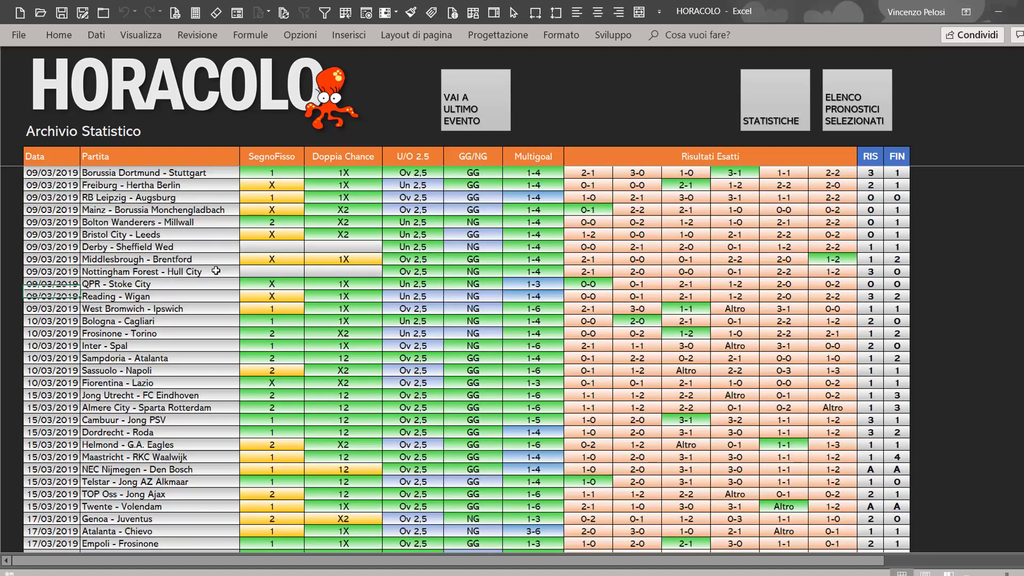
pyautogui.scroll(-3, 215, 271)
pyautogui.scroll(-2, 216, 271)
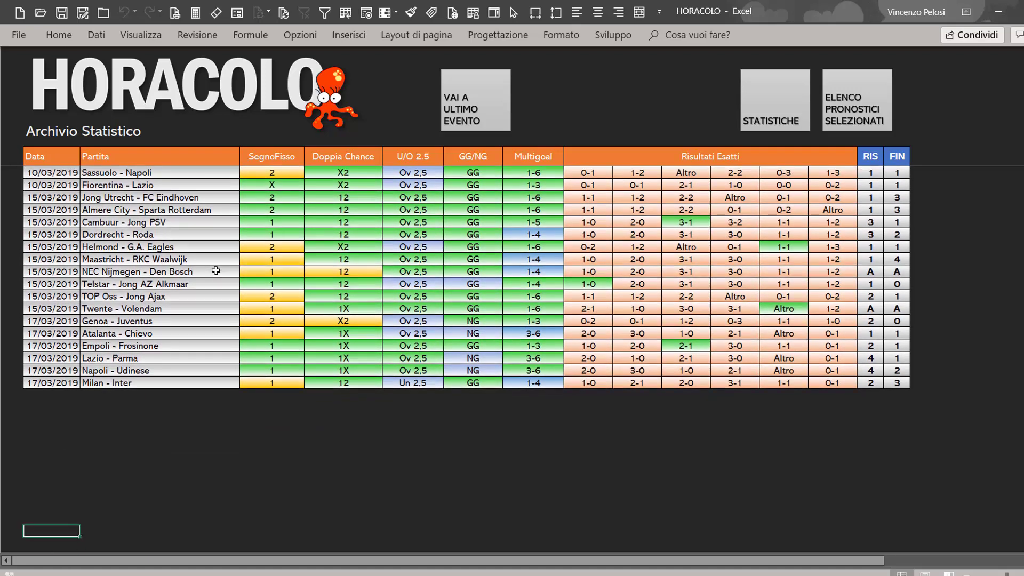
pyautogui.press('Up')
pyautogui.press('Up')
pyautogui.press('Up')
pyautogui.press('Up')
pyautogui.press('Up')
pyautogui.press('Up')
pyautogui.press('Up')
pyautogui.press('Up')
pyautogui.press('Up')
pyautogui.press('Up')
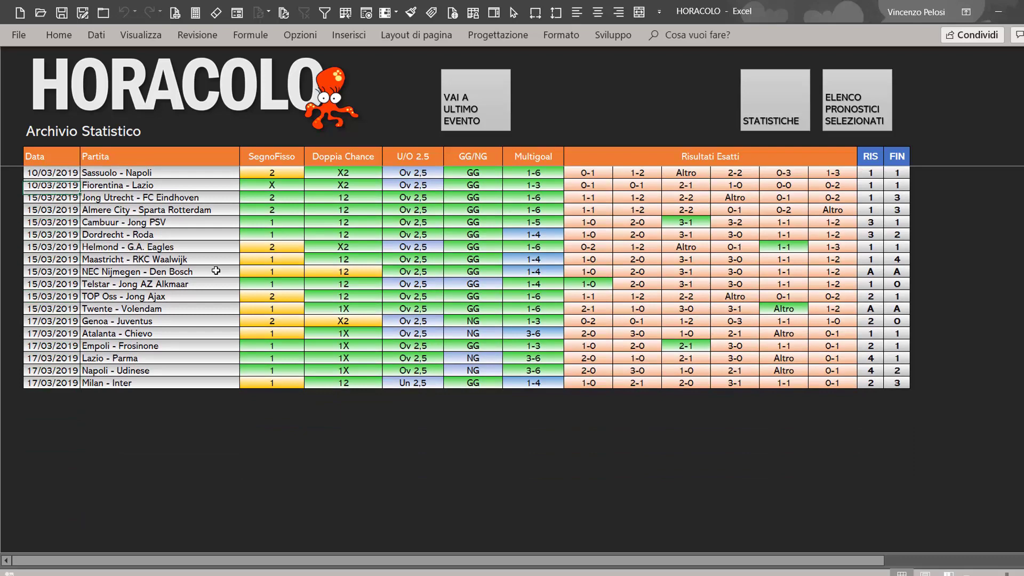
pyautogui.scroll(9, 216, 270)
pyautogui.scroll(2, 215, 270)
pyautogui.scroll(5, 216, 270)
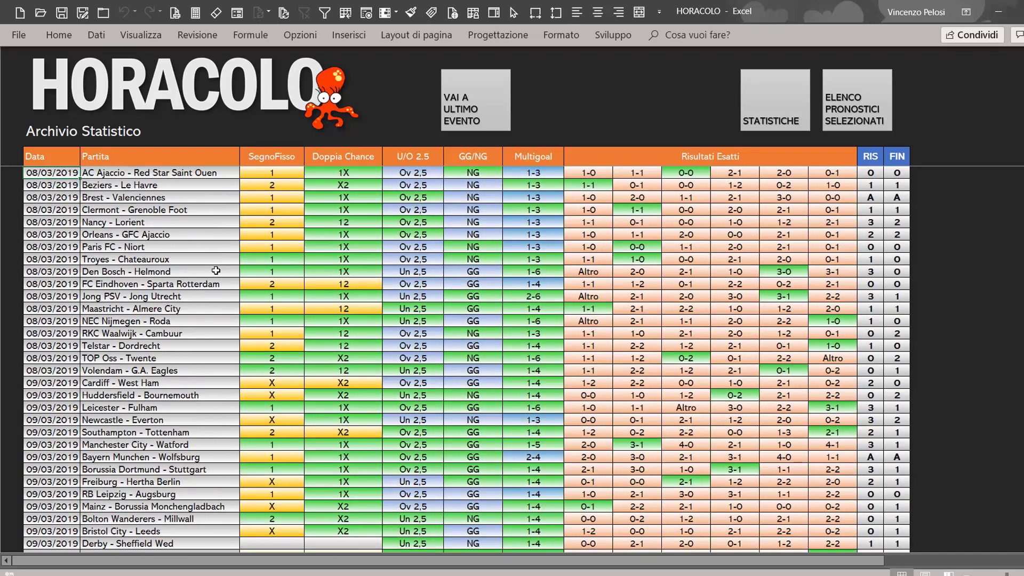
pyautogui.scroll(1, 216, 270)
pyautogui.scroll(4, 216, 270)
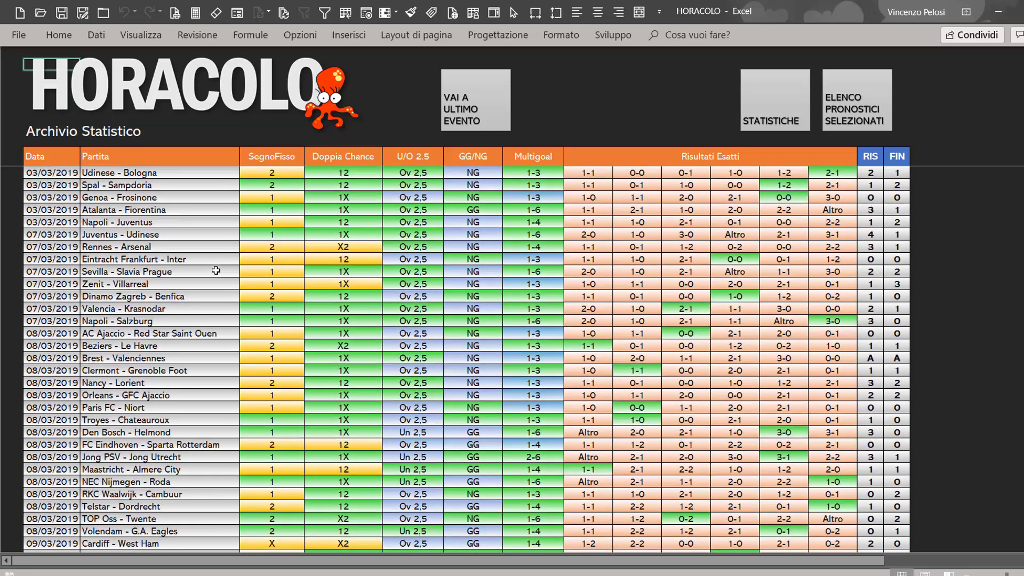
pyautogui.press('Down')
pyautogui.press('Down')
pyautogui.press('Down')
pyautogui.press('Down')
pyautogui.press('Down')
pyautogui.press('Down')
pyautogui.press('Down')
pyautogui.press('Down')
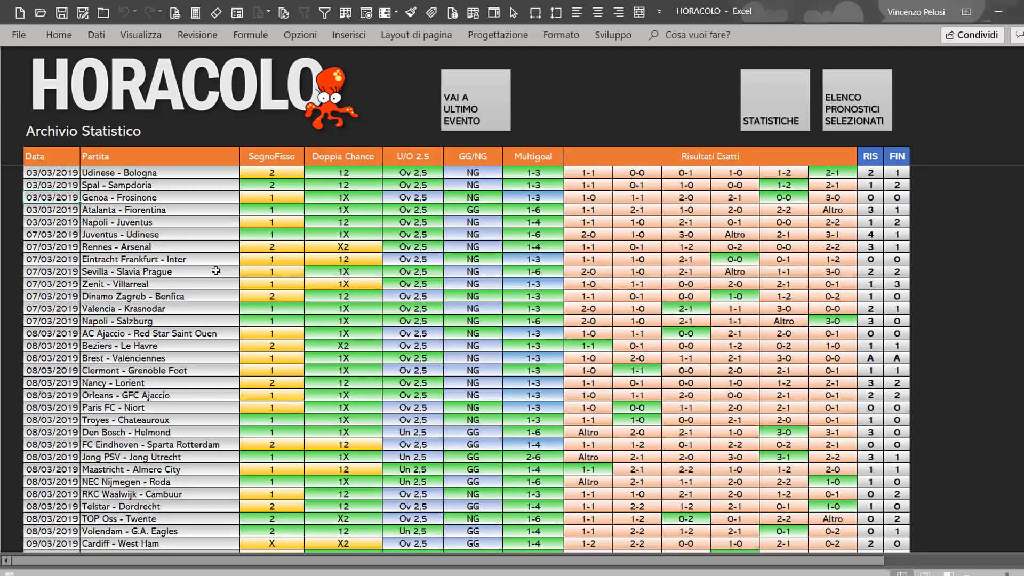
pyautogui.press('Down')
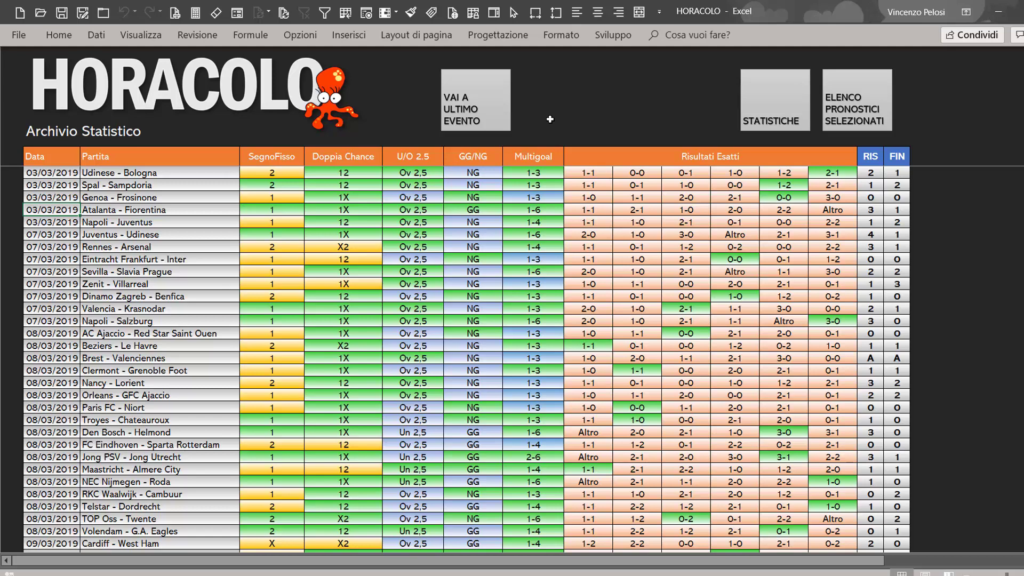
# Return to the dashboard, reopen Archivio Statistico and browse the exact-score predictions near Bologna - Cagliari
pyautogui.click(192, 82)
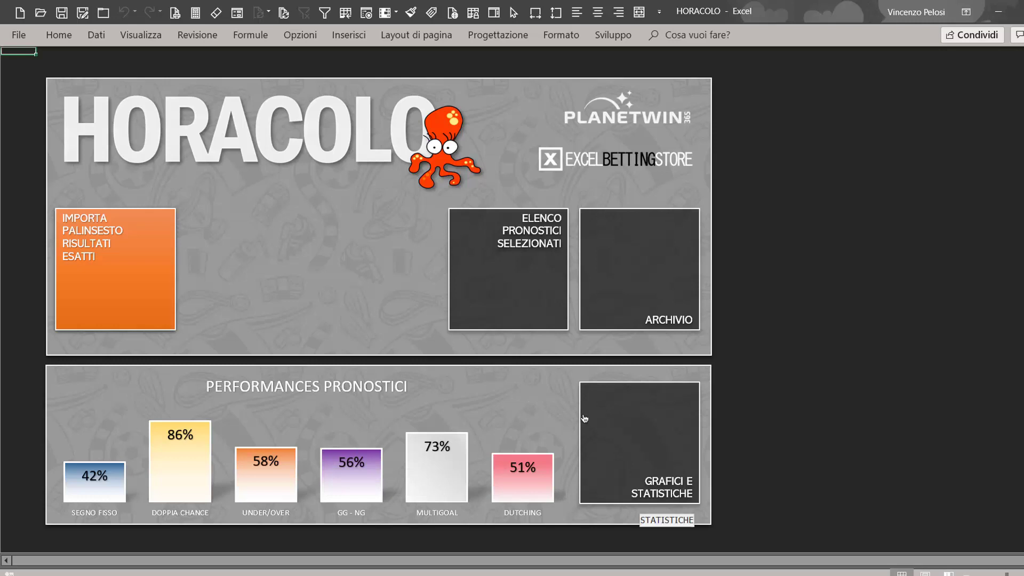
pyautogui.click(670, 293)
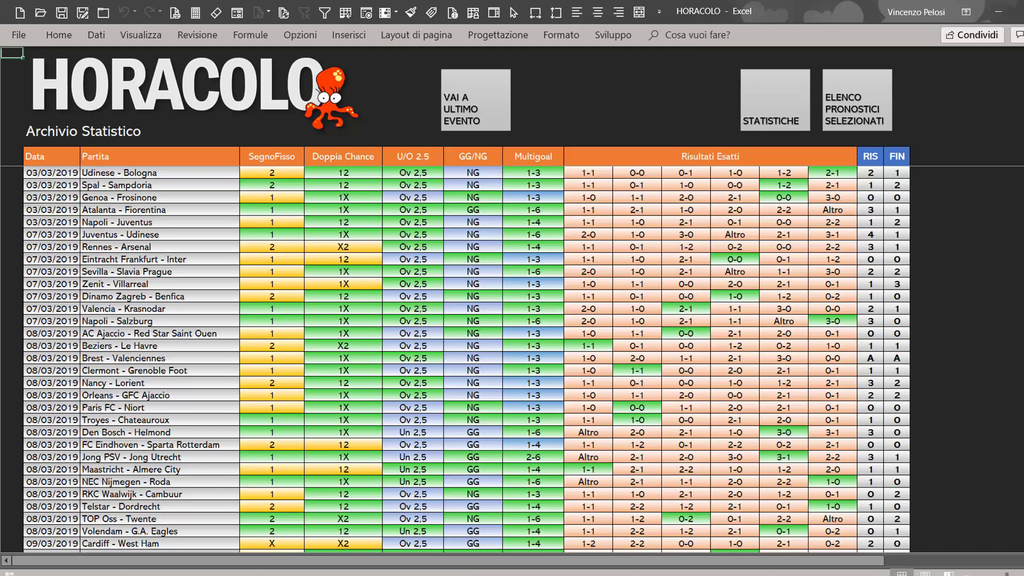
pyautogui.click(790, 441)
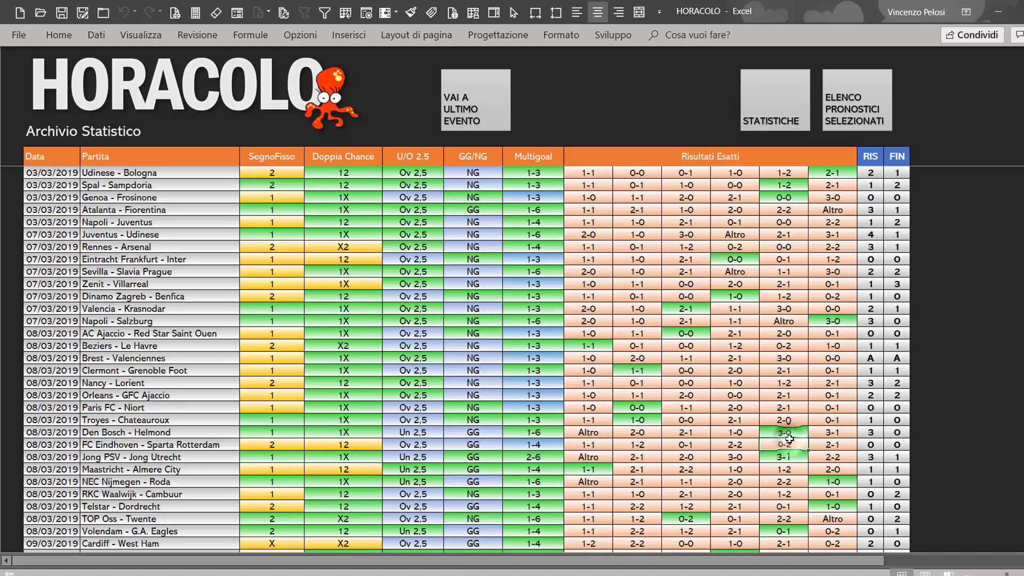
pyautogui.press('Down')
pyautogui.press('Down')
pyautogui.press('Down')
pyautogui.press('Down')
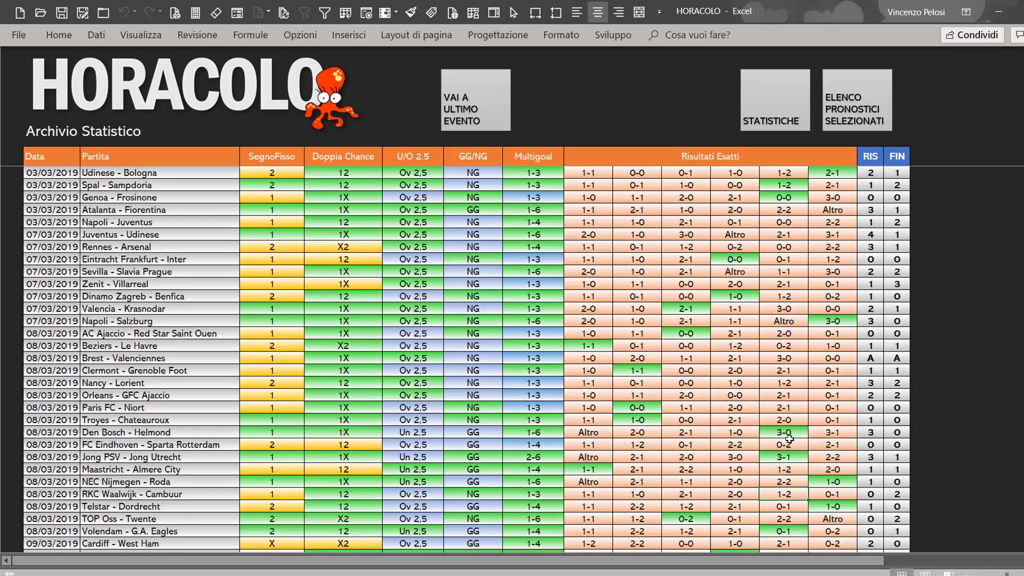
pyautogui.press('Down')
pyautogui.press('Down')
pyautogui.press('Down')
pyautogui.press('Down')
pyautogui.press('Down')
pyautogui.press('Down')
pyautogui.press('Down')
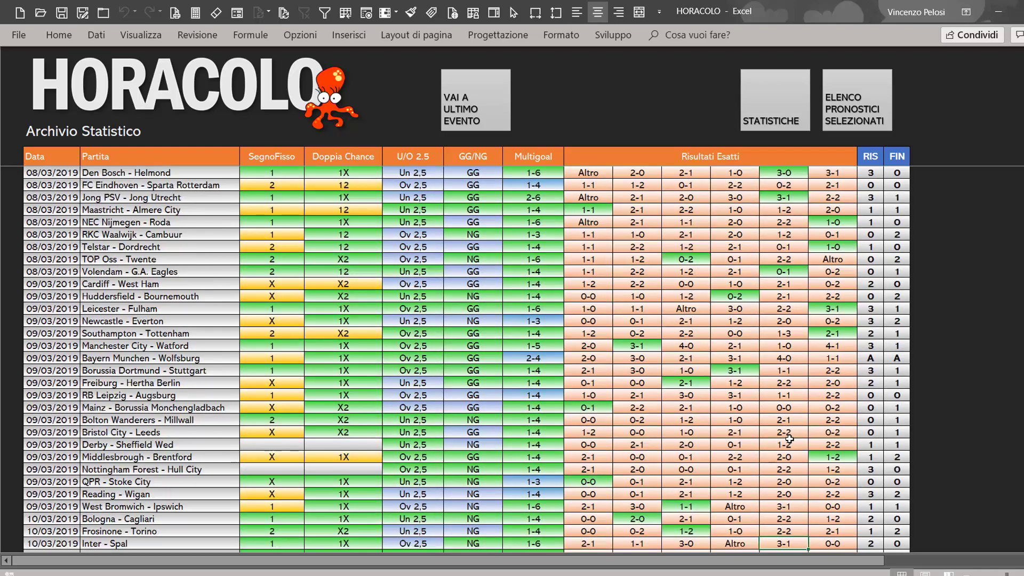
pyautogui.press('Up')
pyautogui.press('Up')
pyautogui.press('Left')
pyautogui.press('Left')
pyautogui.press('Right')
pyautogui.press('Right')
# Review the RIS and FIN results of Newcastle - Everton, Huddersfield - Bournemouth and Cardiff - West Ham
pyautogui.click(901, 319)
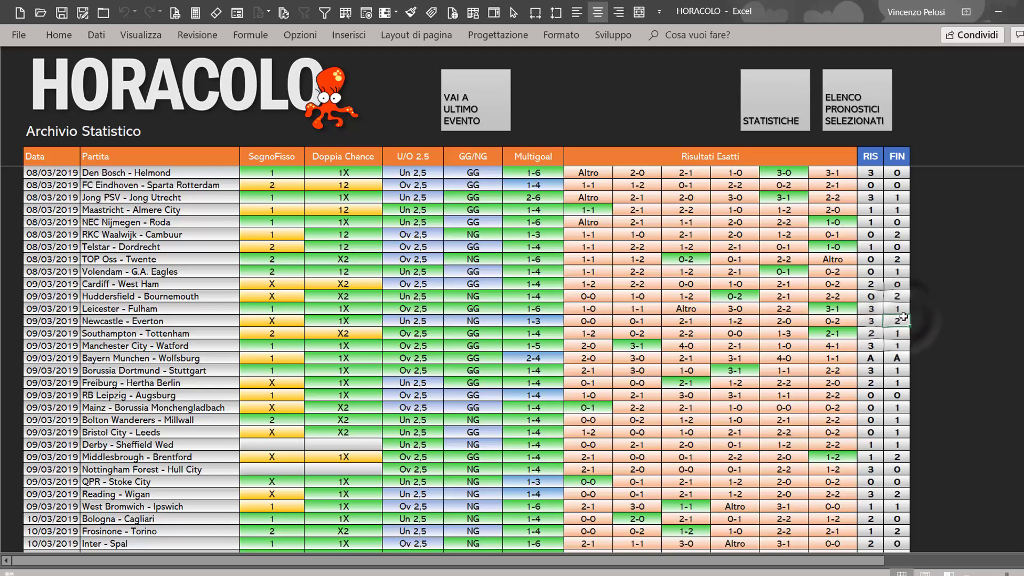
pyautogui.click(871, 293)
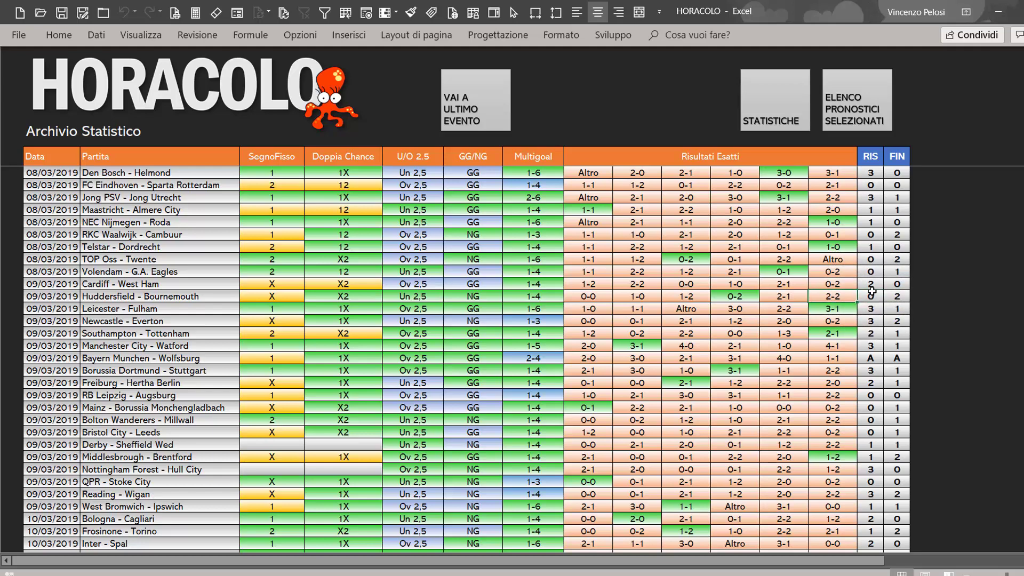
pyautogui.click(872, 289)
pyautogui.press('Right')
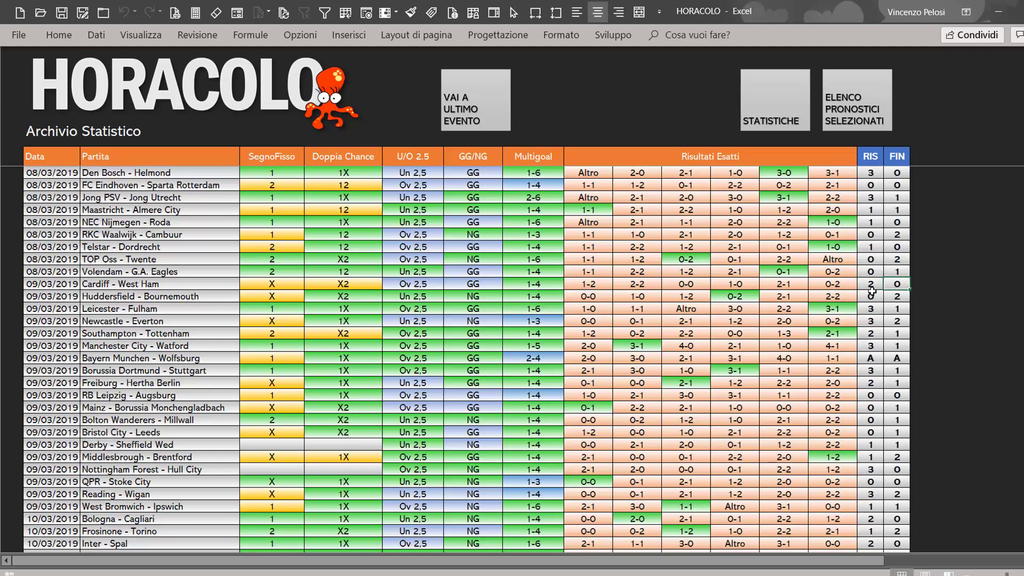
pyautogui.click(871, 290)
pyautogui.press('Down')
pyautogui.press('Down')
# Check the Southampton - Tottenham and Bayern Munchen - Wolfsburg results, showing A in RIS and FIN
pyautogui.press('Down')
pyautogui.press('Down')
pyautogui.press('Down')
pyautogui.press('Down')
pyautogui.press('Down')
pyautogui.press('Up')
pyautogui.press('Up')
pyautogui.press('Up')
pyautogui.press('Up')
pyautogui.press('Right')
pyautogui.press('Left')
pyautogui.press('Left')
pyautogui.press('Left')
pyautogui.press('Left')
pyautogui.press('Left')
pyautogui.press('Left')
pyautogui.press('Left')
pyautogui.press('Left')
pyautogui.press('Left')
pyautogui.press('Left')
pyautogui.press('Right')
pyautogui.press('Right')
pyautogui.press('Right')
pyautogui.press('Right')
pyautogui.press('Right')
pyautogui.press('Left')
pyautogui.press('Left')
pyautogui.press('Right')
pyautogui.press('Right')
pyautogui.press('Right')
pyautogui.press('Down')
pyautogui.press('Down')
pyautogui.press('Down')
pyautogui.press('Down')
pyautogui.press('Right')
pyautogui.press('Right')
pyautogui.press('Right')
pyautogui.press('Up')
pyautogui.press('Up')
pyautogui.press('Up')
pyautogui.press('Down')
pyautogui.press('Down')
pyautogui.press('Down')
pyautogui.press('Up')
pyautogui.press('Up')
pyautogui.press('Down')
pyautogui.press('Down')
pyautogui.press('Up')
pyautogui.press('Return')
pyautogui.click(865, 358)
pyautogui.press('Left')
pyautogui.press('Left')
pyautogui.press('Left')
pyautogui.click(897, 358)
pyautogui.press('Left')
pyautogui.press('Left')
pyautogui.press('Left')
pyautogui.click(744, 506)
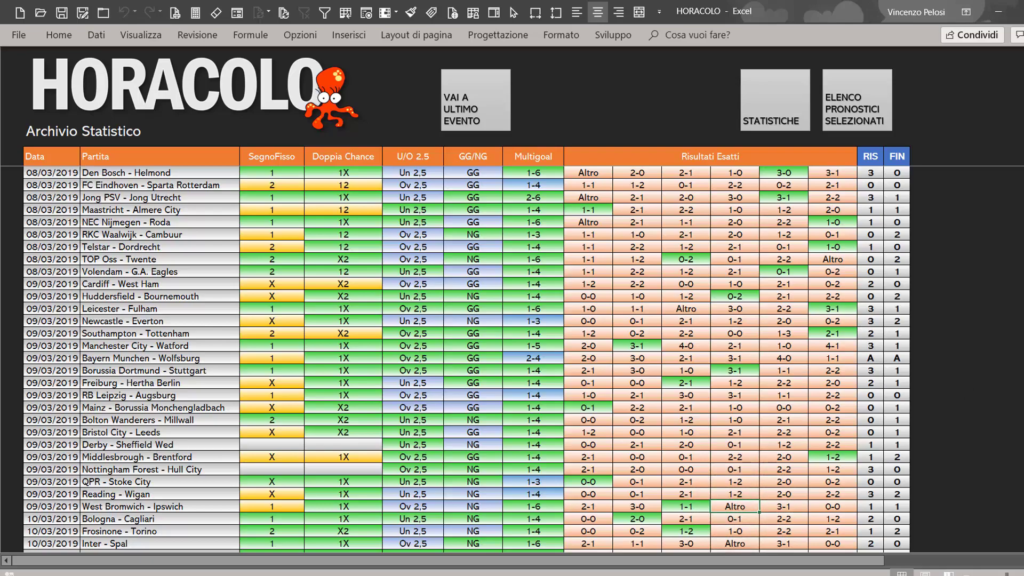
# Scroll down to the Twente - Volendam Altro prediction, then open the Grafici e Statistiche sheet
pyautogui.scroll(-1, 466, 360)
pyautogui.scroll(-1, 467, 360)
pyautogui.scroll(-1, 466, 359)
pyautogui.scroll(-1, 466, 359)
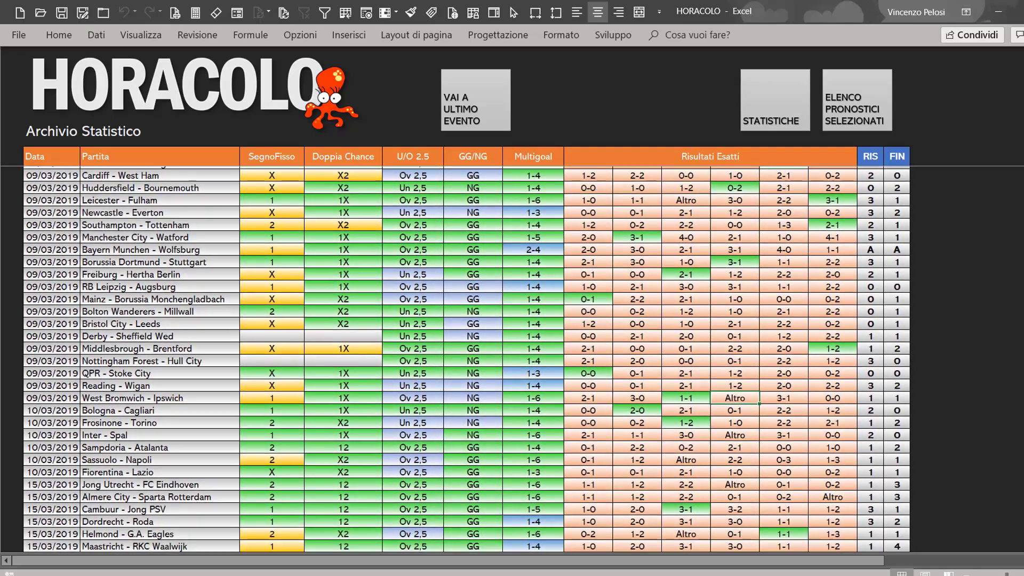
pyautogui.scroll(-1, 466, 360)
pyautogui.scroll(-1, 467, 360)
pyautogui.scroll(-1, 467, 360)
pyautogui.scroll(-1, 466, 360)
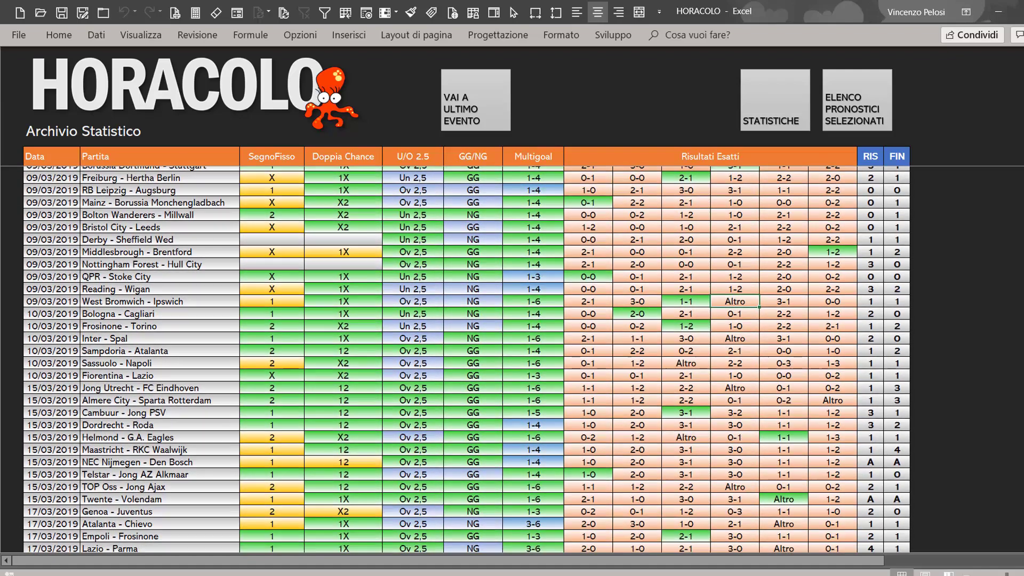
pyautogui.scroll(-1, 467, 359)
pyautogui.scroll(-1, 466, 359)
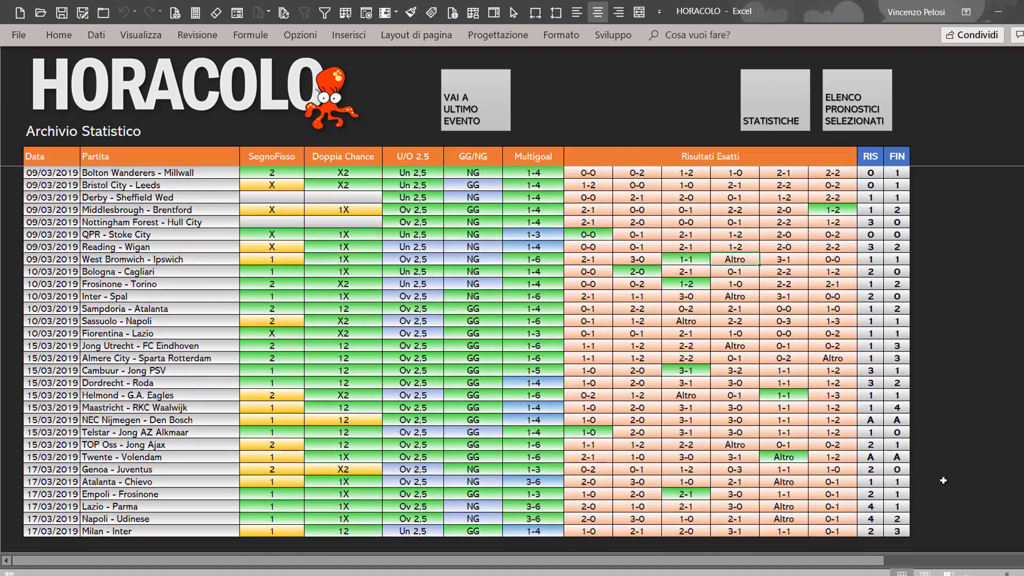
pyautogui.click(787, 458)
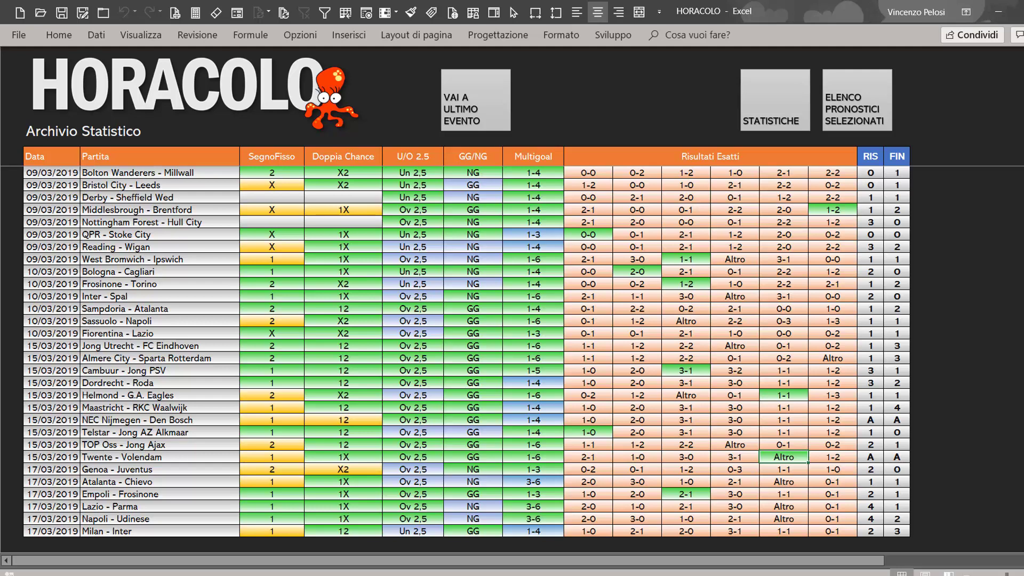
pyautogui.scroll(10, 1014, 68)
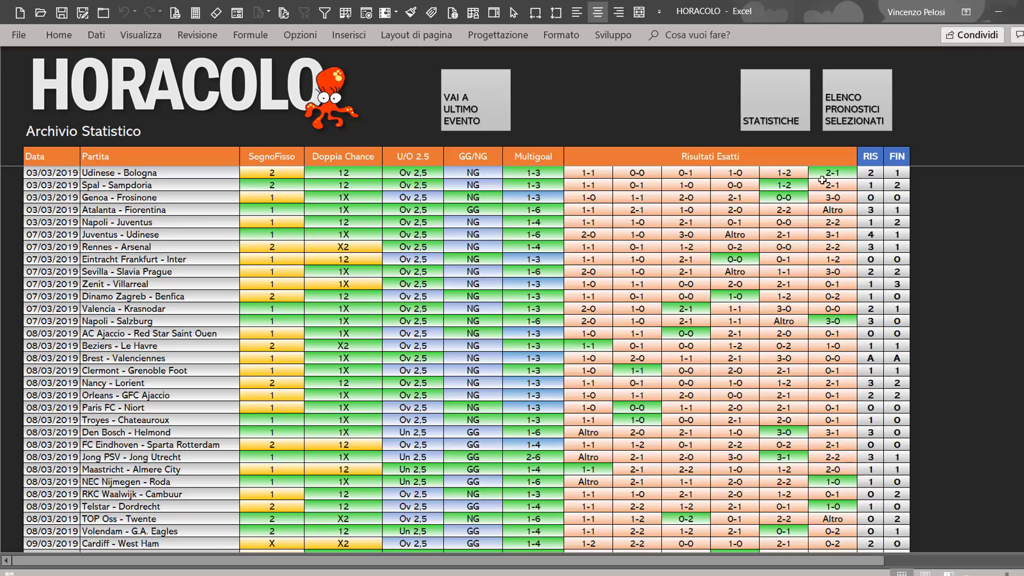
pyautogui.click(782, 106)
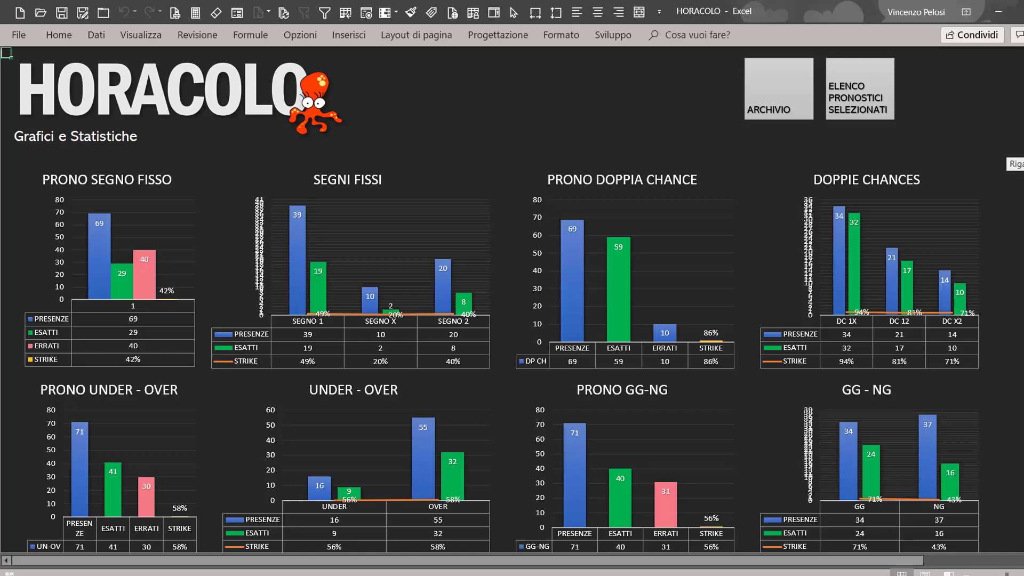
pyautogui.scroll(-4, 512, 298)
pyautogui.scroll(-2, 512, 299)
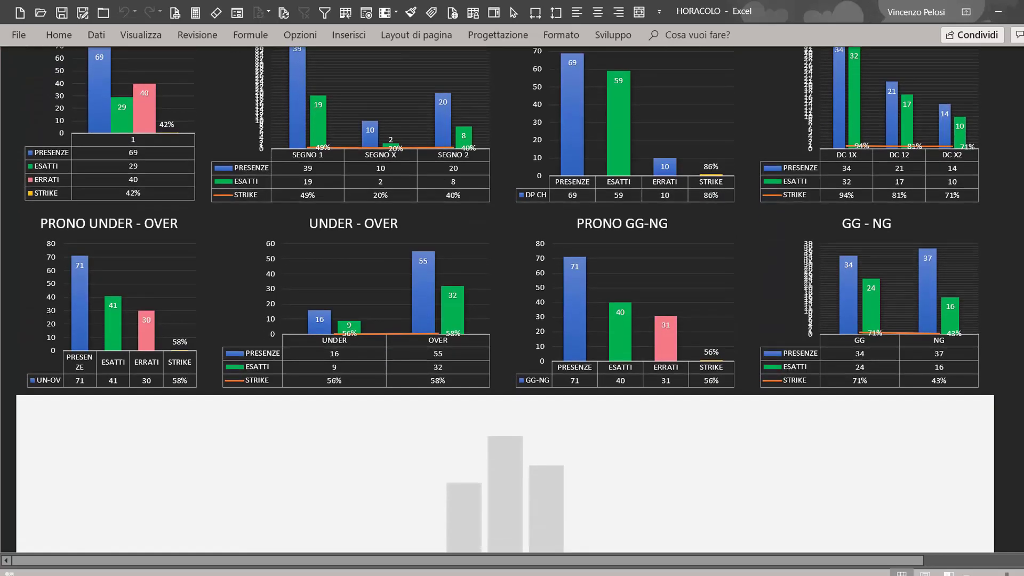
pyautogui.scroll(-2, 512, 298)
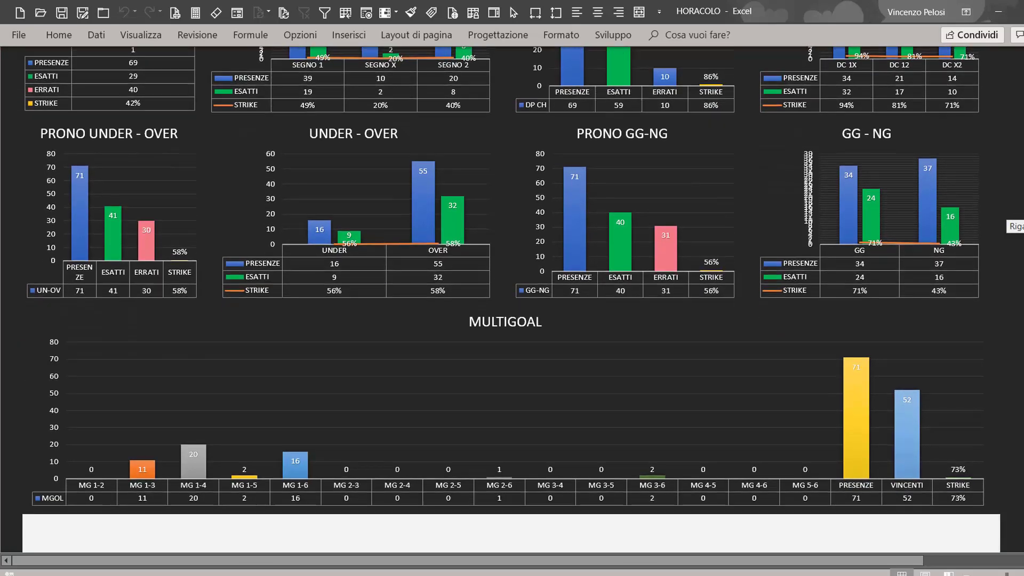
pyautogui.scroll(-2, 512, 299)
pyautogui.scroll(-2, 512, 298)
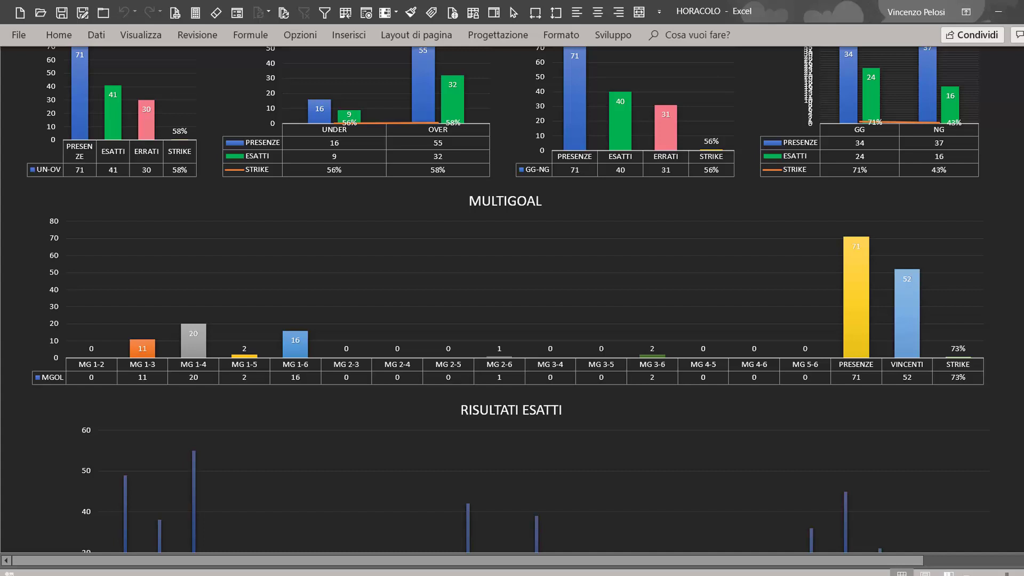
pyautogui.scroll(-2, 525, 300)
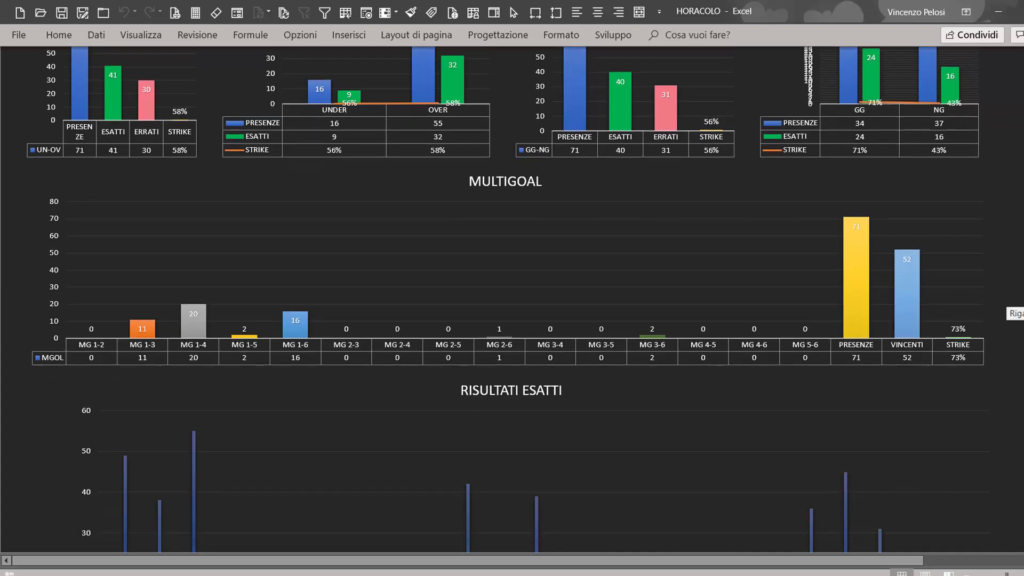
pyautogui.scroll(-2, 525, 300)
pyautogui.scroll(-2, 525, 299)
pyautogui.scroll(-2, 512, 300)
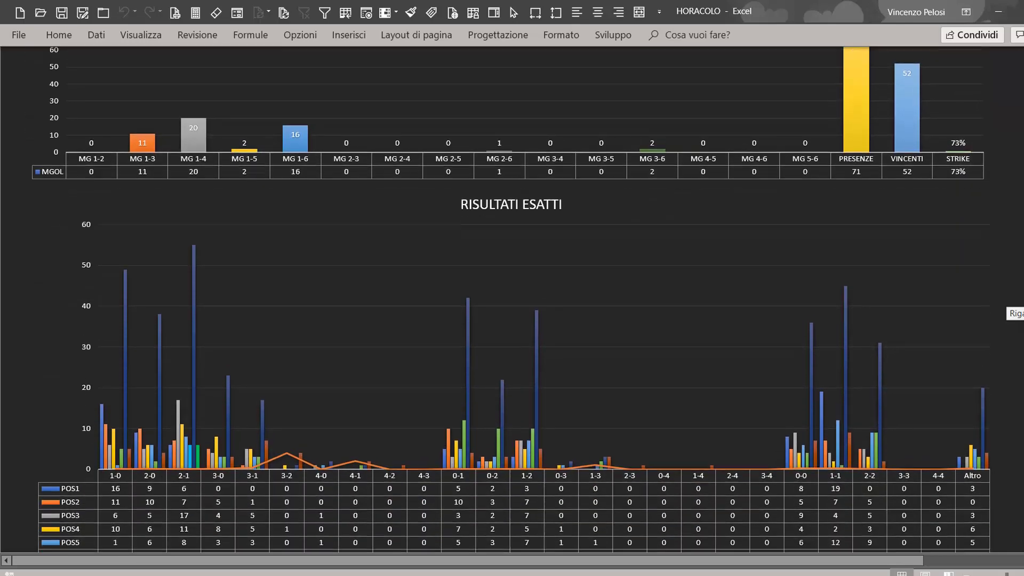
pyautogui.scroll(-2, 512, 300)
pyautogui.scroll(-1, 512, 300)
pyautogui.scroll(-1, 513, 300)
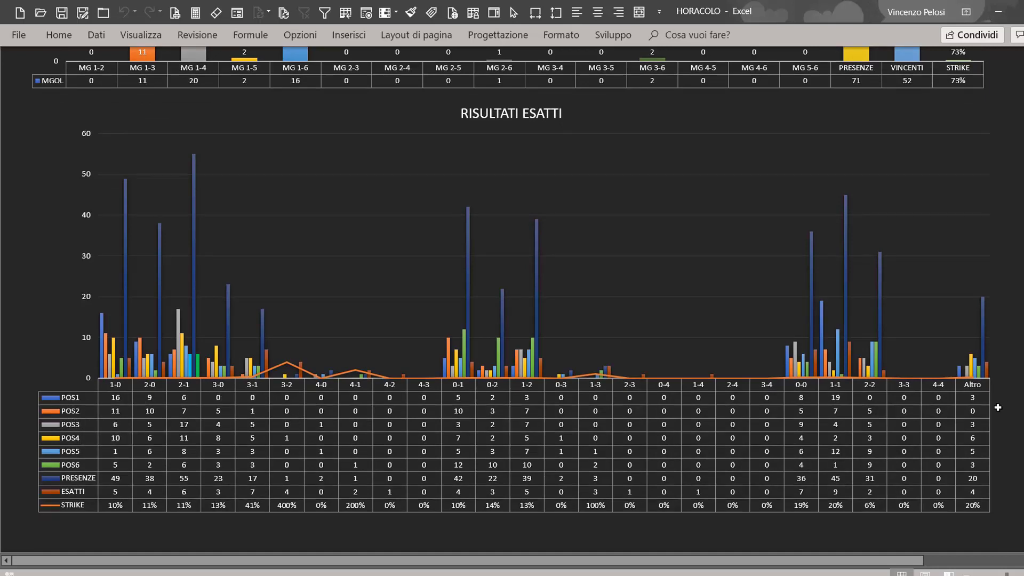
pyautogui.moveTo(1020, 386); pyautogui.dragTo(1020, 386)
pyautogui.scroll(10, 1016, 369)
pyautogui.scroll(10, 1017, 368)
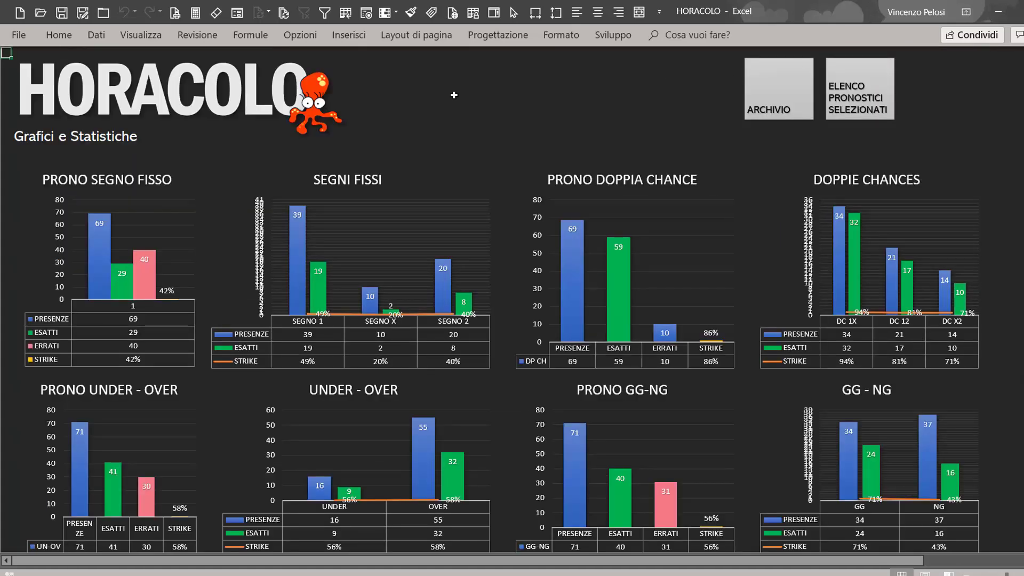
# Go back to the HORACOLO home dashboard
pyautogui.click(184, 117)
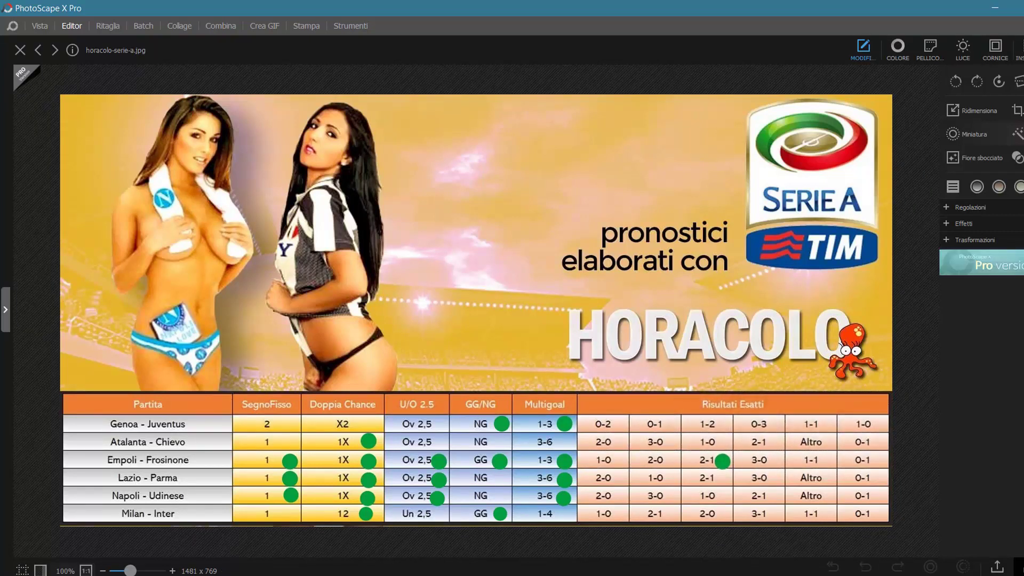
# Bring the HORACOLO workbook back and open the GRAFICI E STATISTICHE charts sheet
pyautogui.click(379, 544)
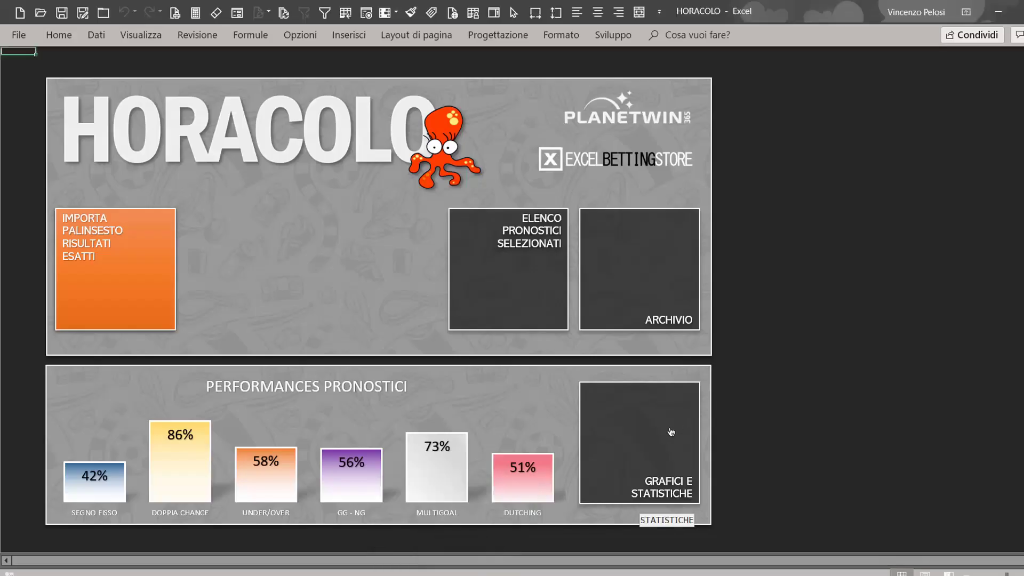
pyautogui.click(671, 432)
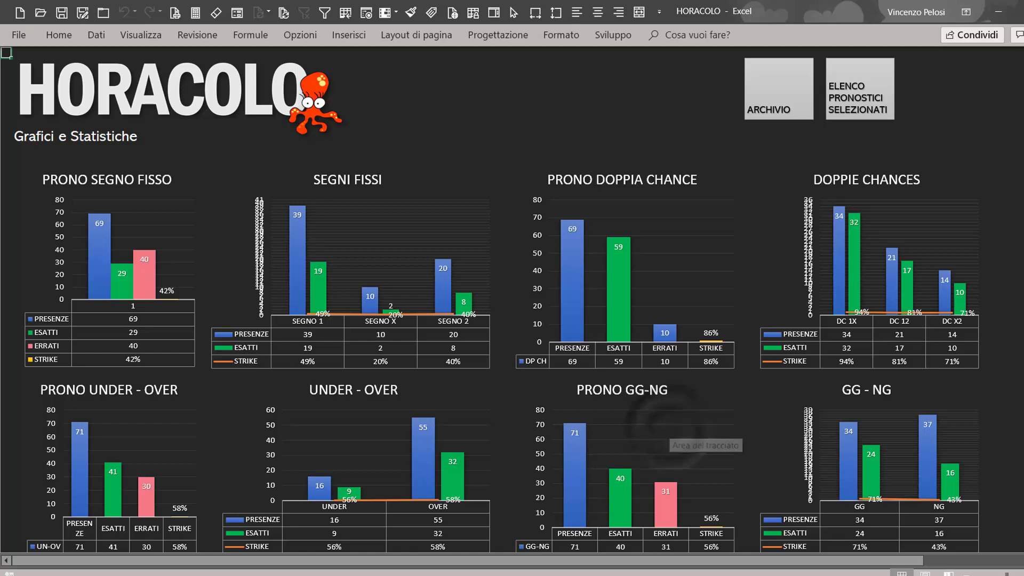
# Scroll the Grafici e Statistiche sheet to its header, showing charts from PRONO SEGNO FISSO to GG - NG
pyautogui.moveTo(1020, 205); pyautogui.dragTo(1020, 216)
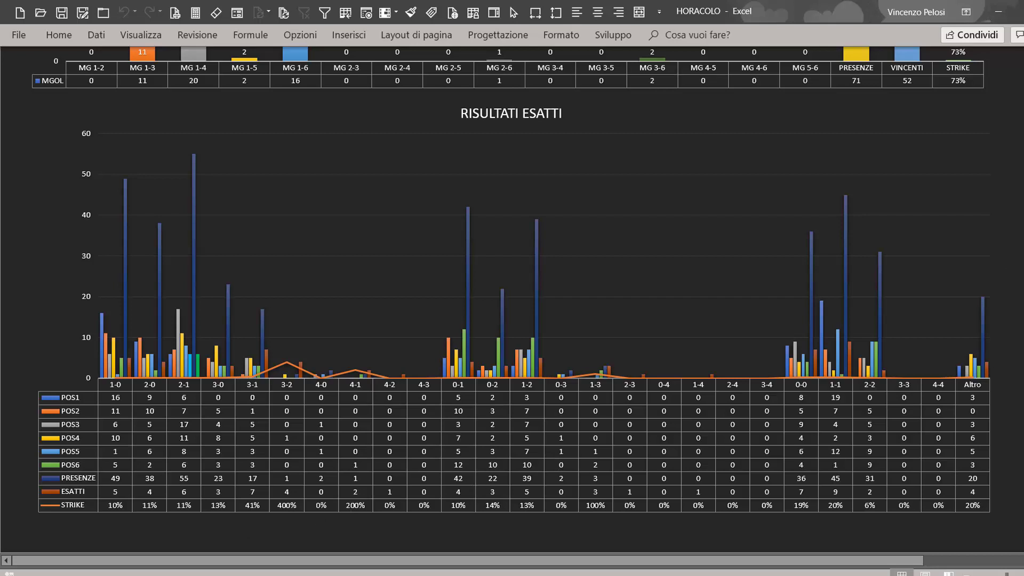
pyautogui.moveTo(1020, 368); pyautogui.dragTo(1020, 354)
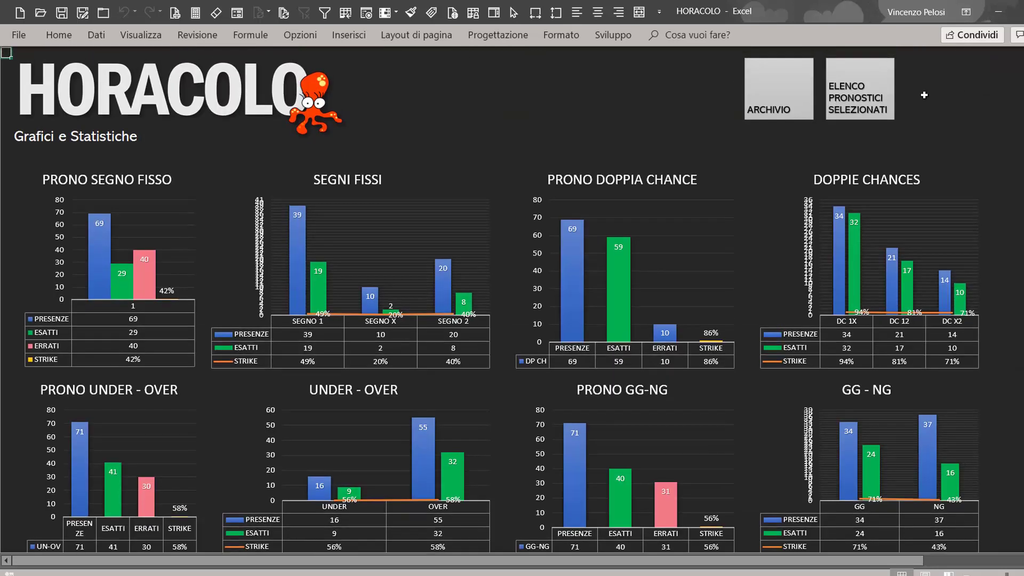
pyautogui.click(491, 110)
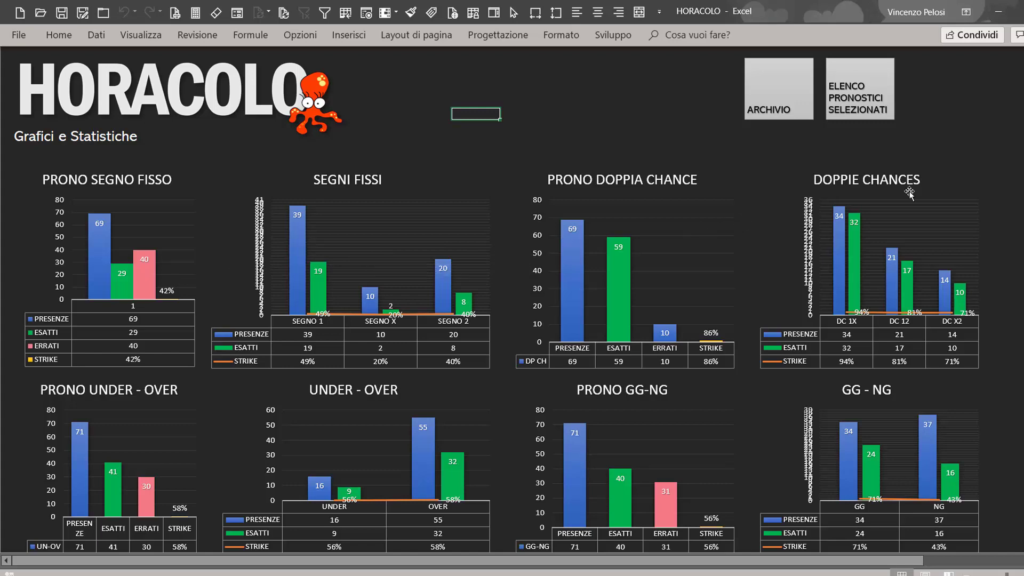
pyautogui.scroll(-5, 512, 298)
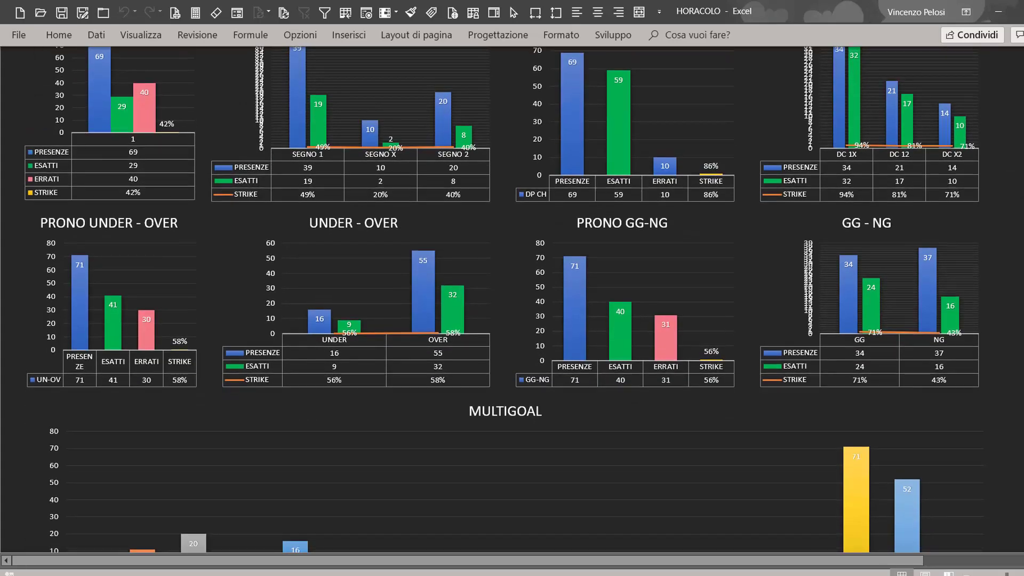
pyautogui.scroll(5, 1014, 229)
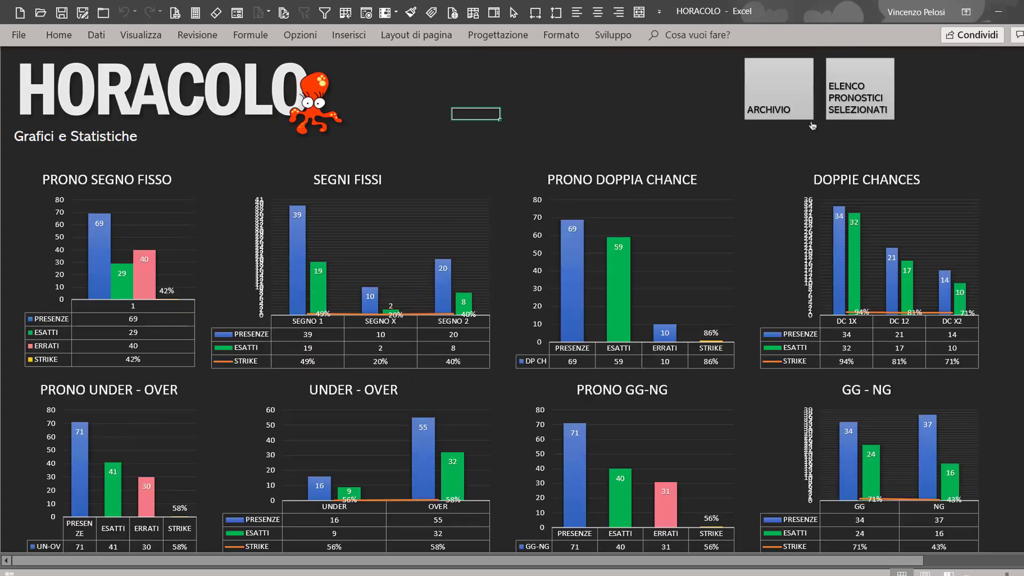
# Browse the selected predictions, the archive and the PRONO DOPPIA CHANCE chart, then return to Archivio Statistico
pyautogui.click(858, 106)
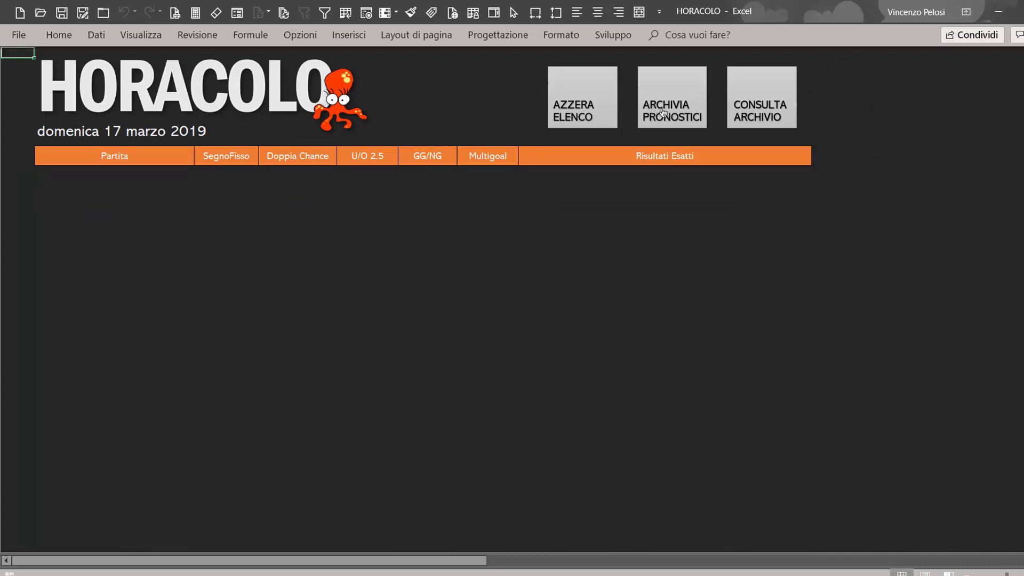
pyautogui.click(741, 108)
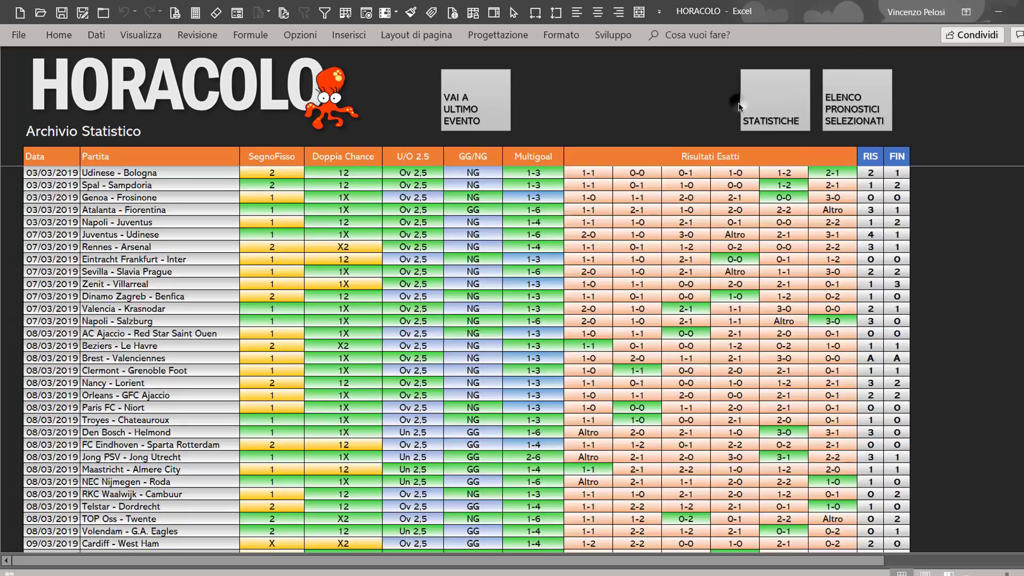
pyautogui.click(769, 116)
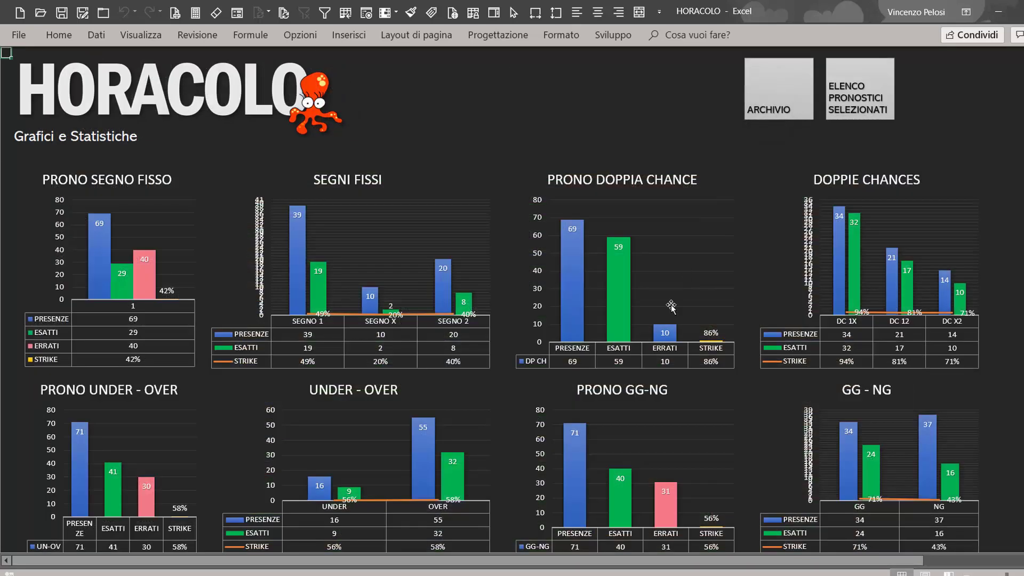
pyautogui.click(668, 302)
pyautogui.click(763, 94)
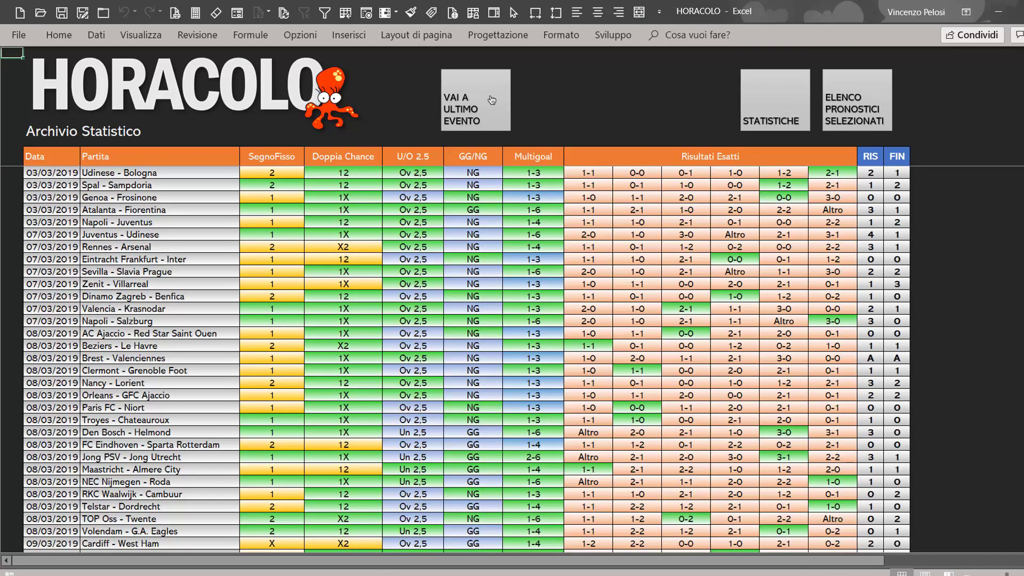
# Jump to the latest archived matches and scroll the archive to the 08/03/2019 Brest - Valenciennes entry
pyautogui.click(473, 98)
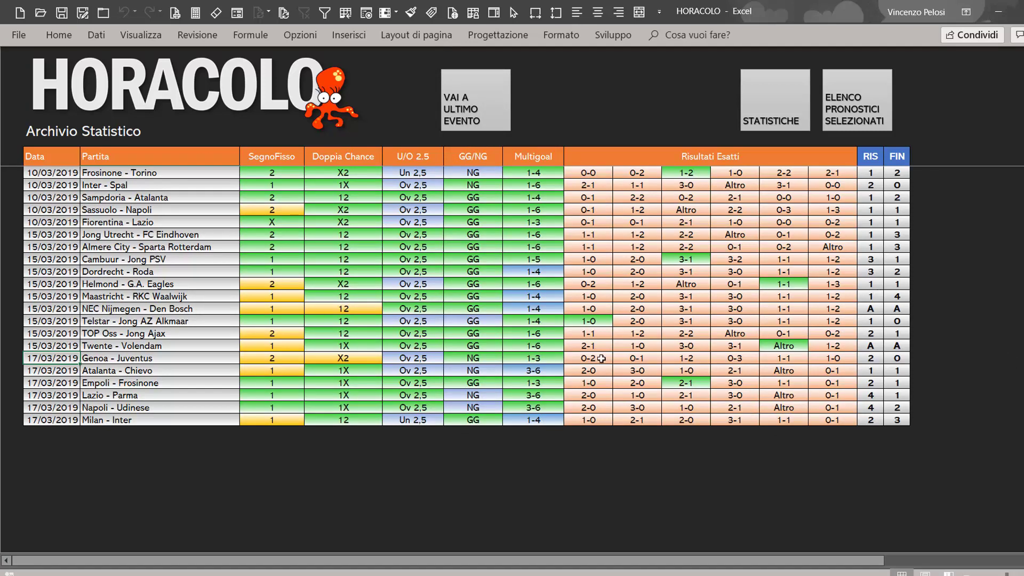
pyautogui.click(472, 492)
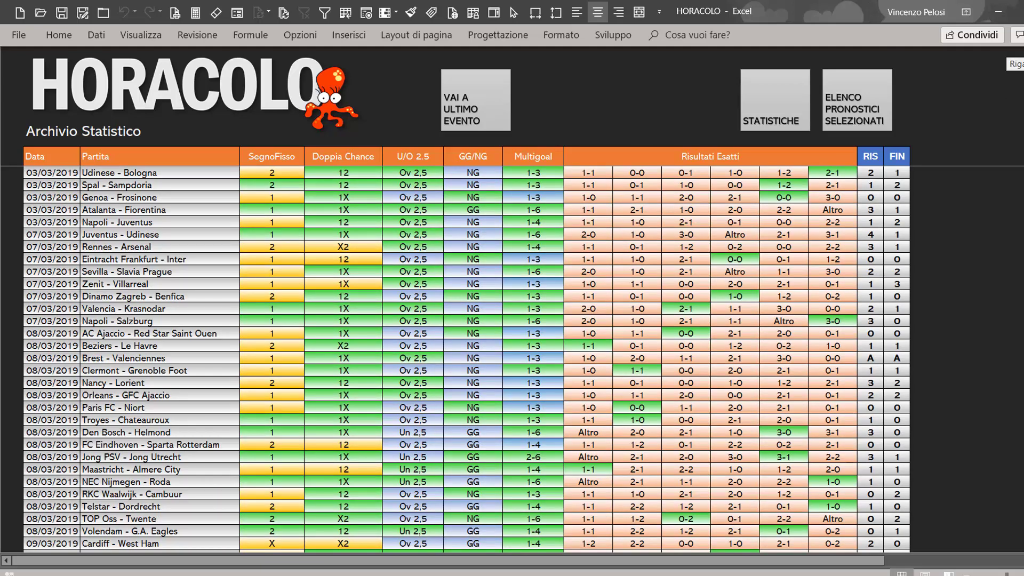
pyautogui.scroll(-10, 512, 357)
pyautogui.scroll(10, 512, 358)
pyautogui.click(494, 105)
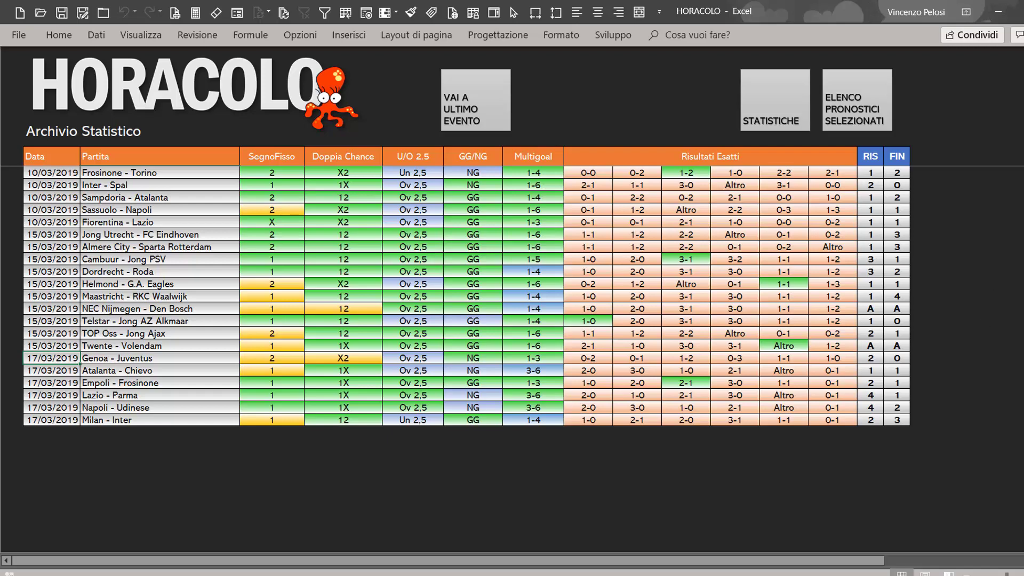
pyautogui.scroll(5, 1014, 67)
pyautogui.scroll(5, 1014, 68)
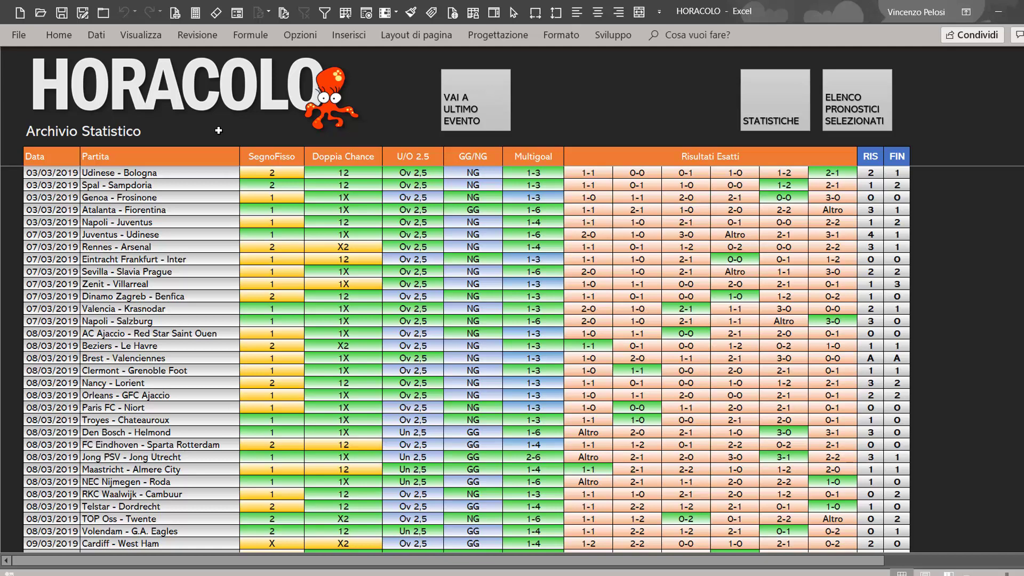
pyautogui.click(233, 94)
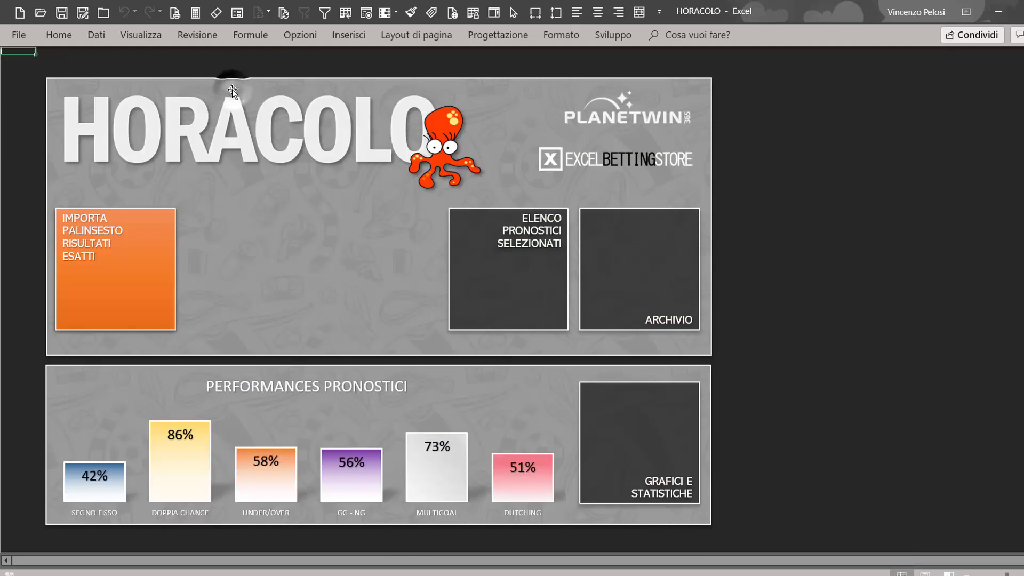
pyautogui.click(815, 182)
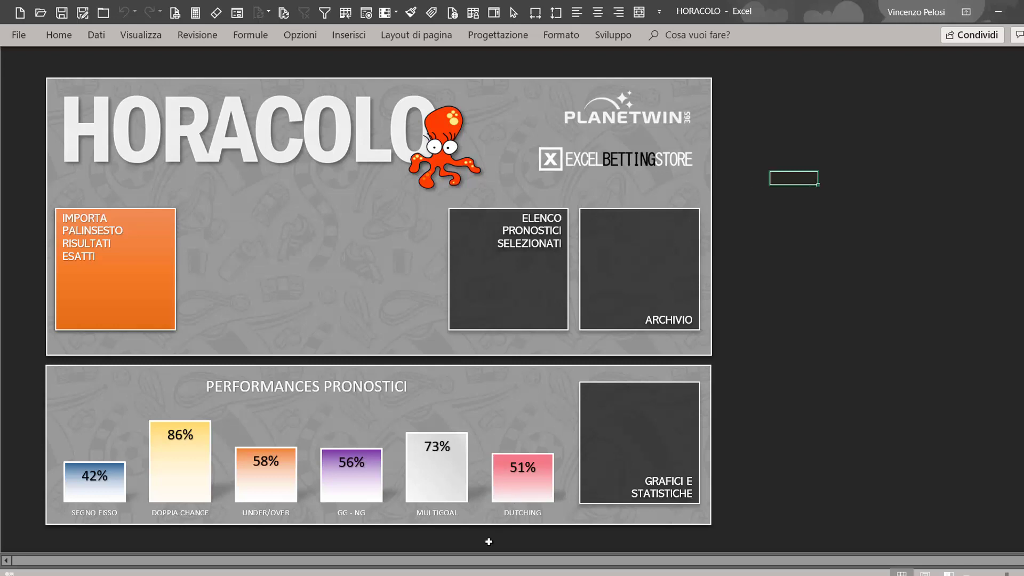
# Bring the Planetwin365 site forward in Chrome and list the day's events (EVENTI DEL GIORNO)
pyautogui.click(459, 534)
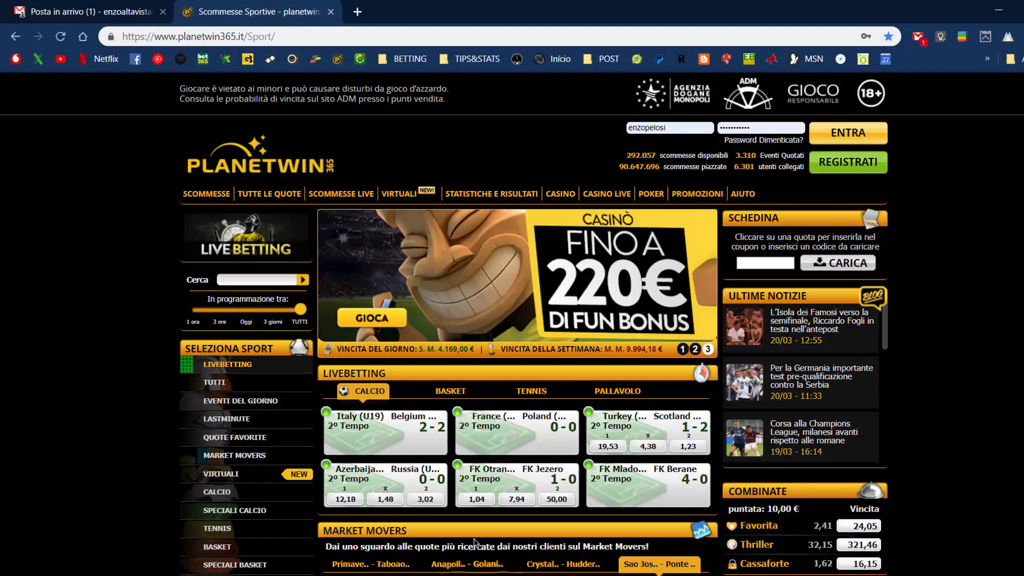
pyautogui.click(265, 406)
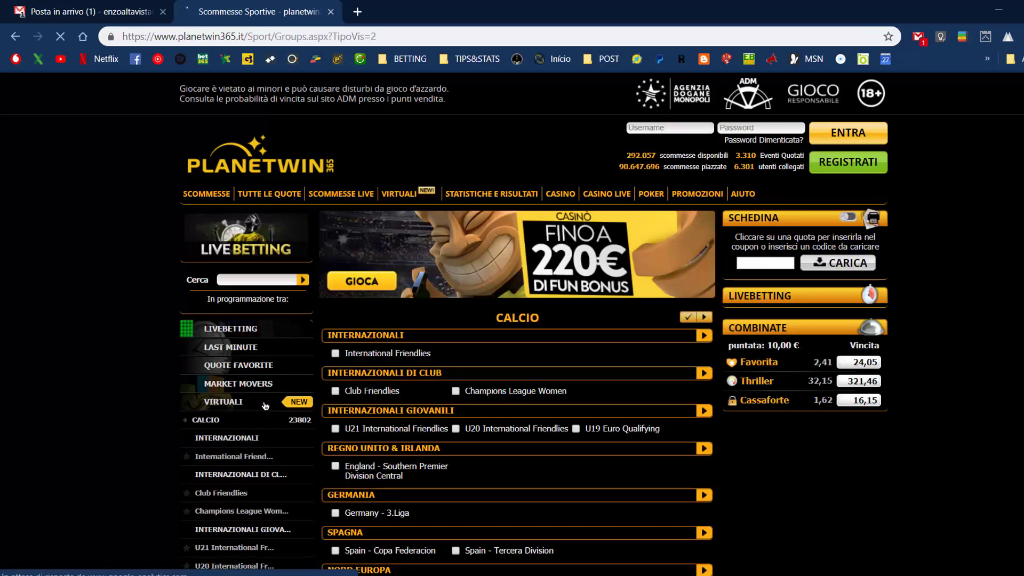
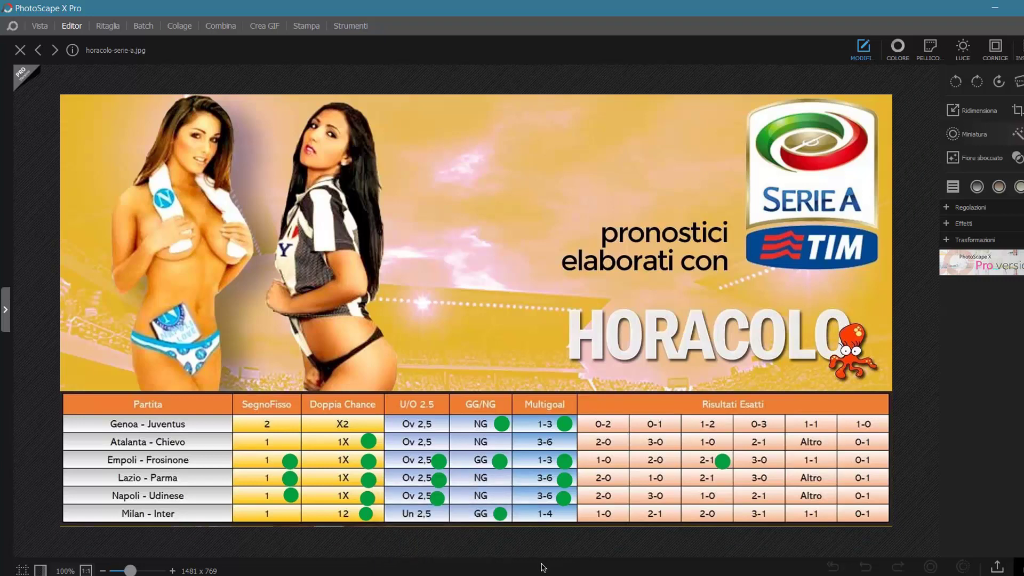
# Bring up Planetwin365 in Chrome and open the Colombia Cup matches under Sud America
pyautogui.click(480, 529)
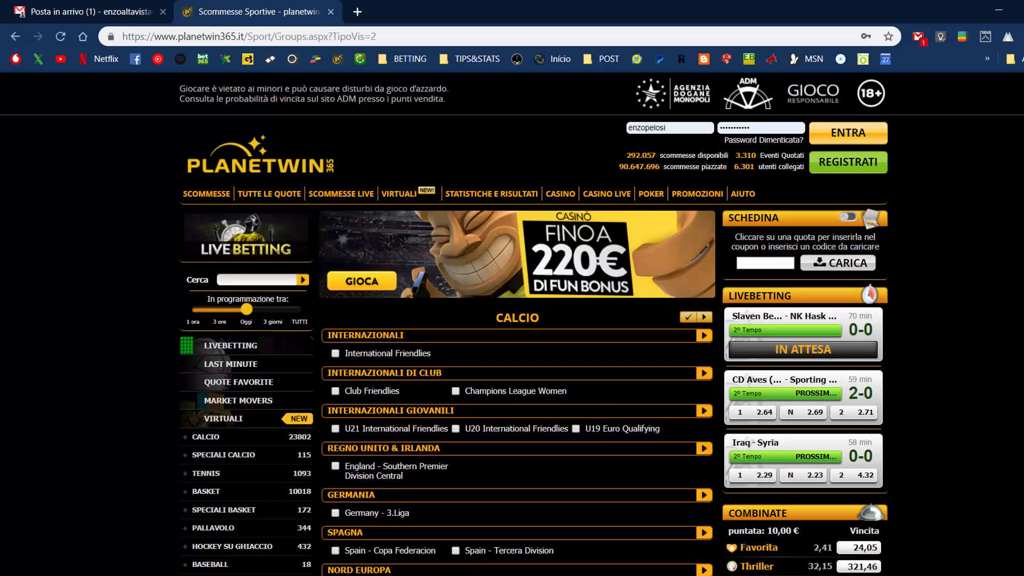
pyautogui.scroll(-3, 973, 228)
pyautogui.scroll(-2, 973, 228)
pyautogui.scroll(-2, 973, 228)
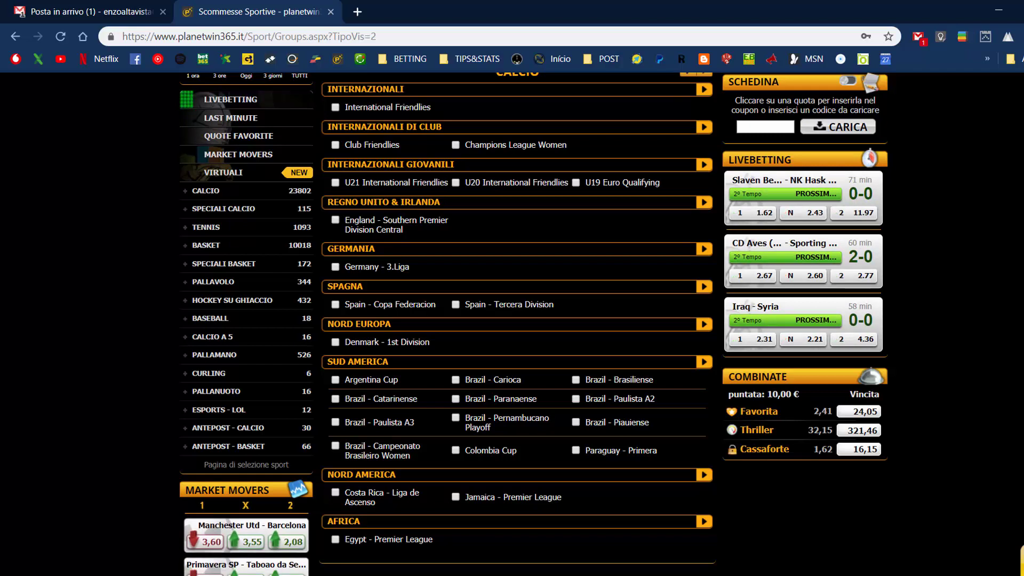
pyautogui.scroll(1, 518, 320)
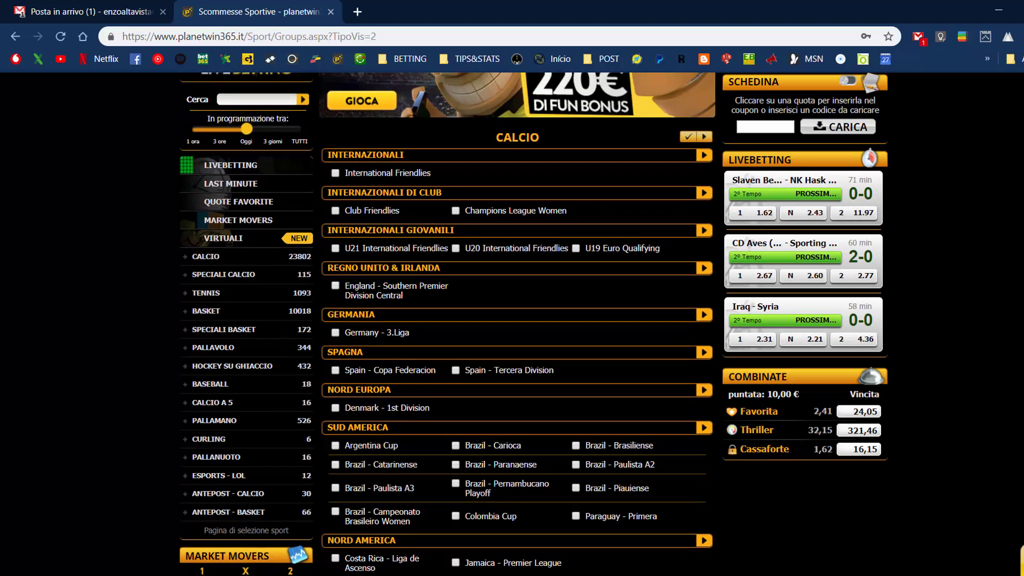
pyautogui.scroll(-1, 448, 324)
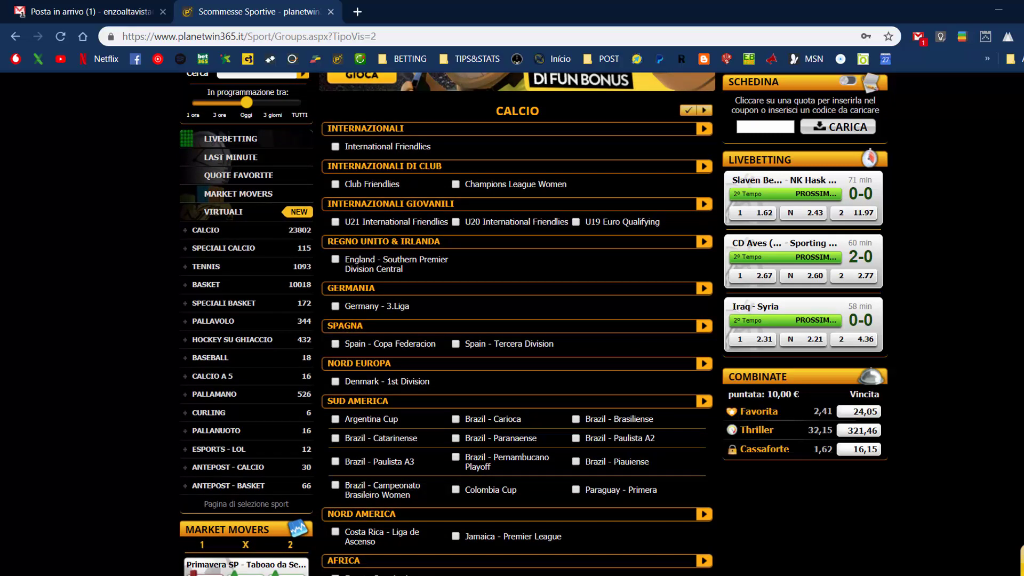
pyautogui.scroll(-2, 448, 323)
pyautogui.scroll(-1, 448, 324)
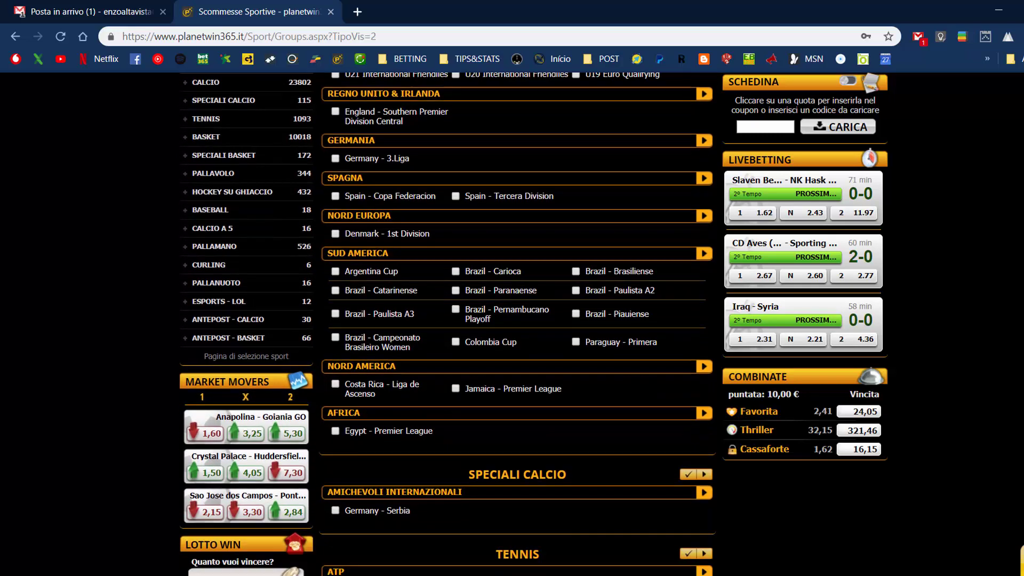
pyautogui.scroll(-1, 448, 324)
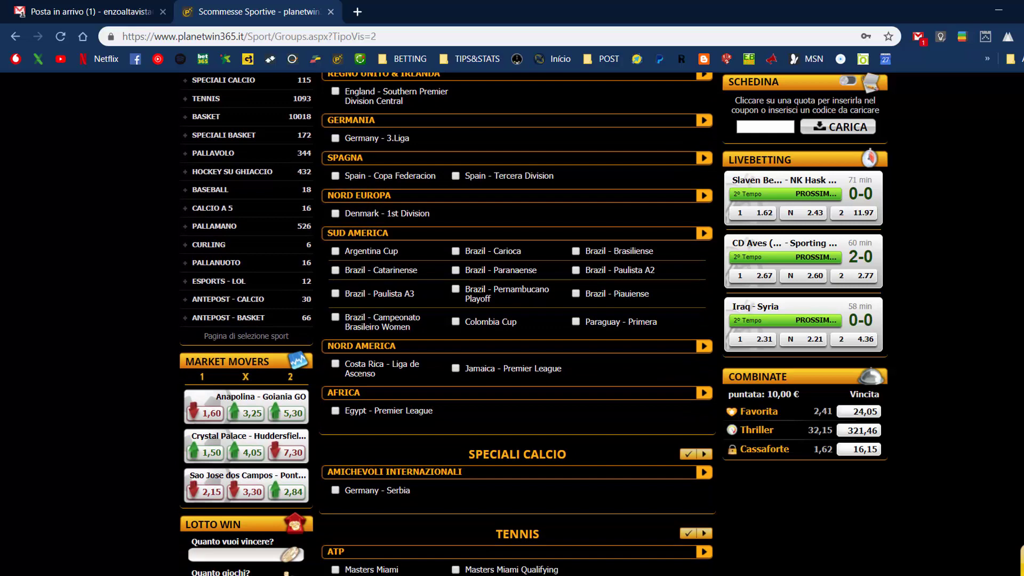
pyautogui.scroll(-1, 448, 324)
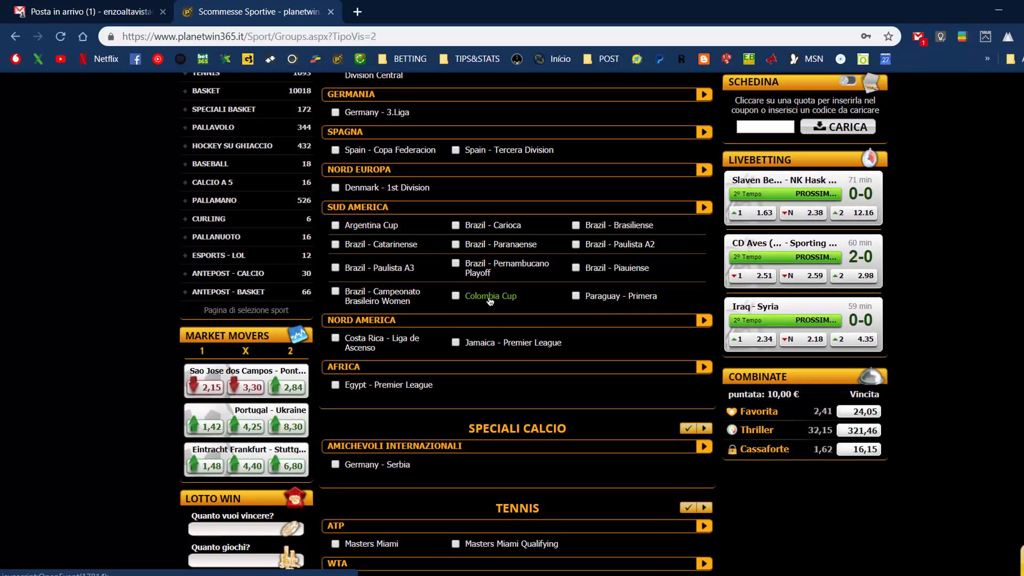
pyautogui.click(490, 296)
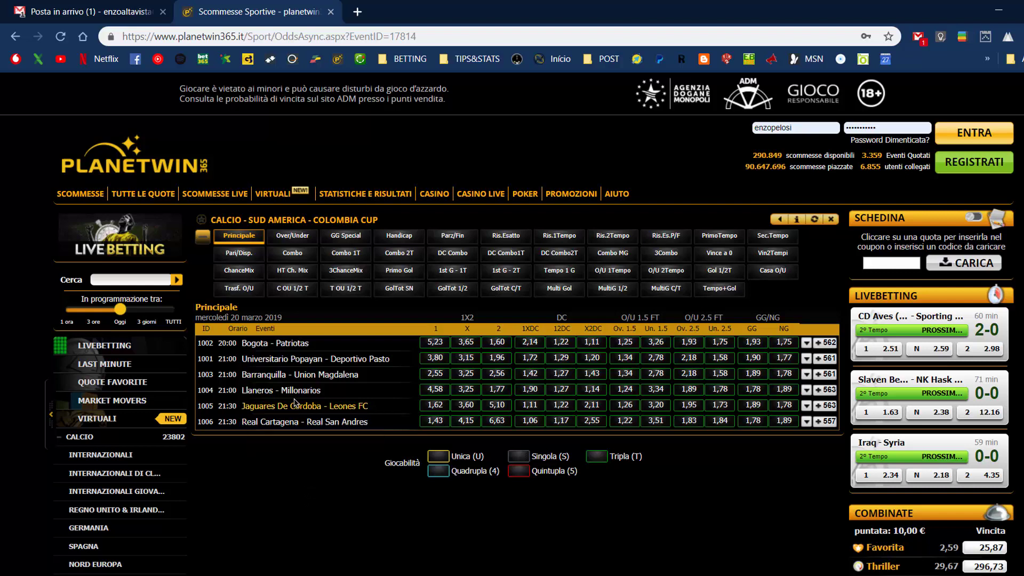
# Show the Ris.Esatto correct-score odds for the six Colombia Cup matches
pyautogui.click(304, 483)
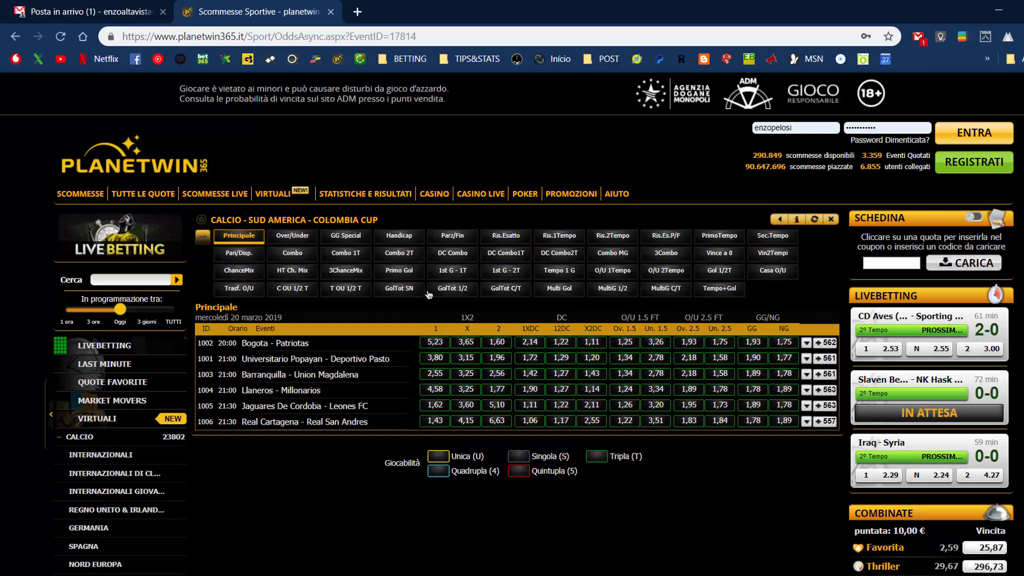
pyautogui.click(506, 235)
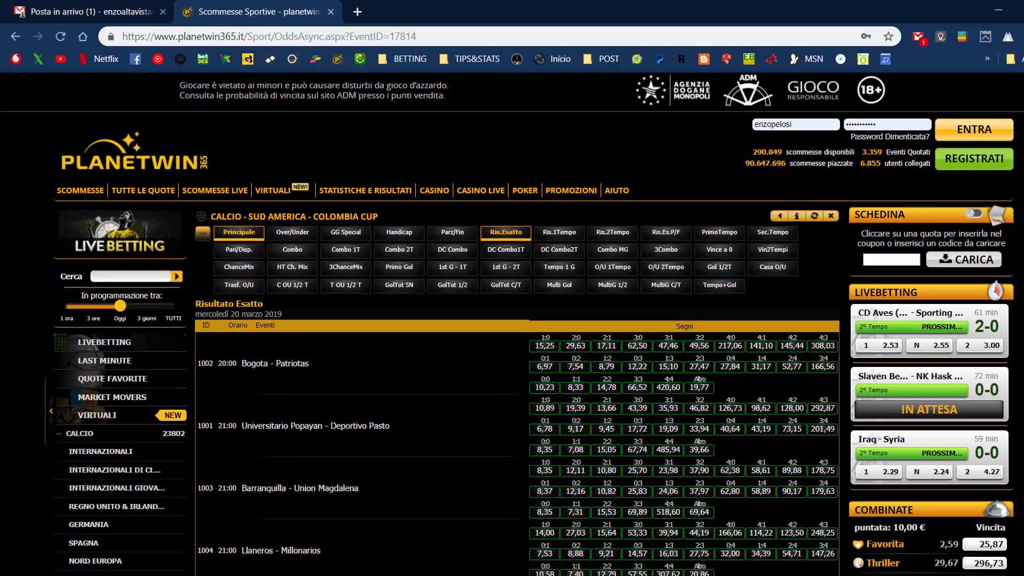
# Select the Risultato Esatto table from its heading through the Real Cartagena - Real San Andres row
pyautogui.scroll(-3, 512, 320)
pyautogui.scroll(-1, 512, 320)
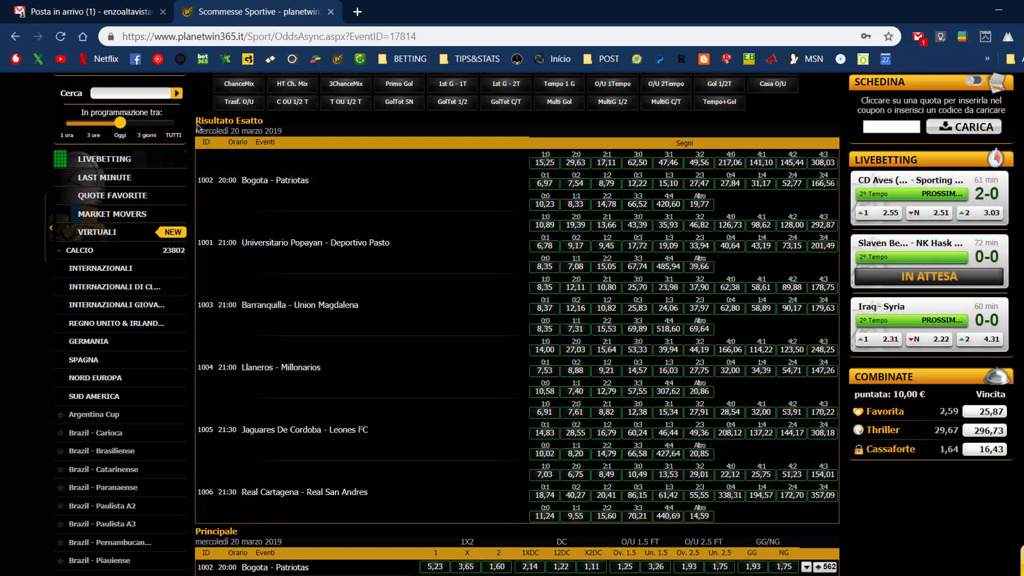
pyautogui.moveTo(197, 127); pyautogui.dragTo(265, 127)
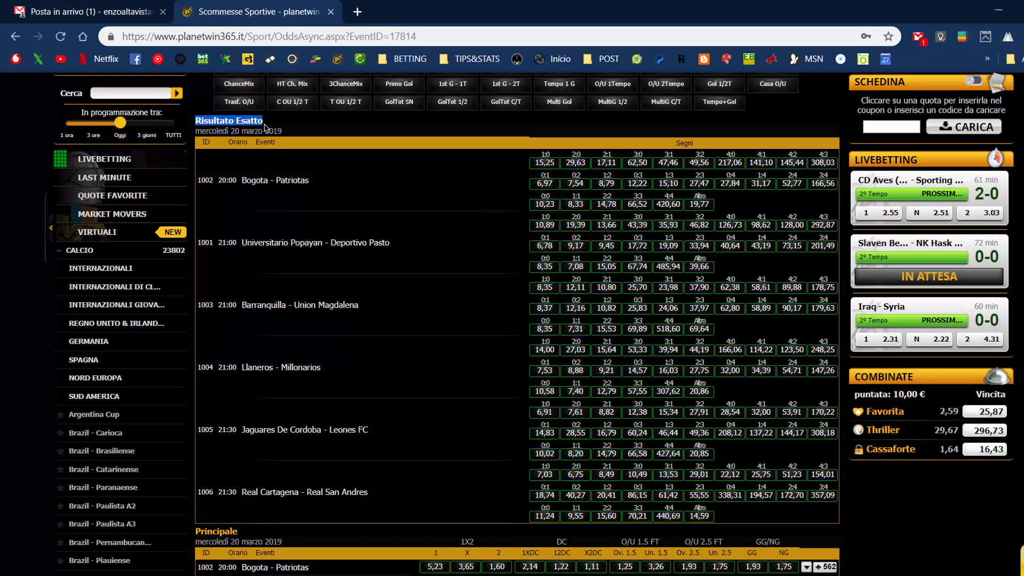
pyautogui.moveTo(205, 121); pyautogui.dragTo(241, 127)
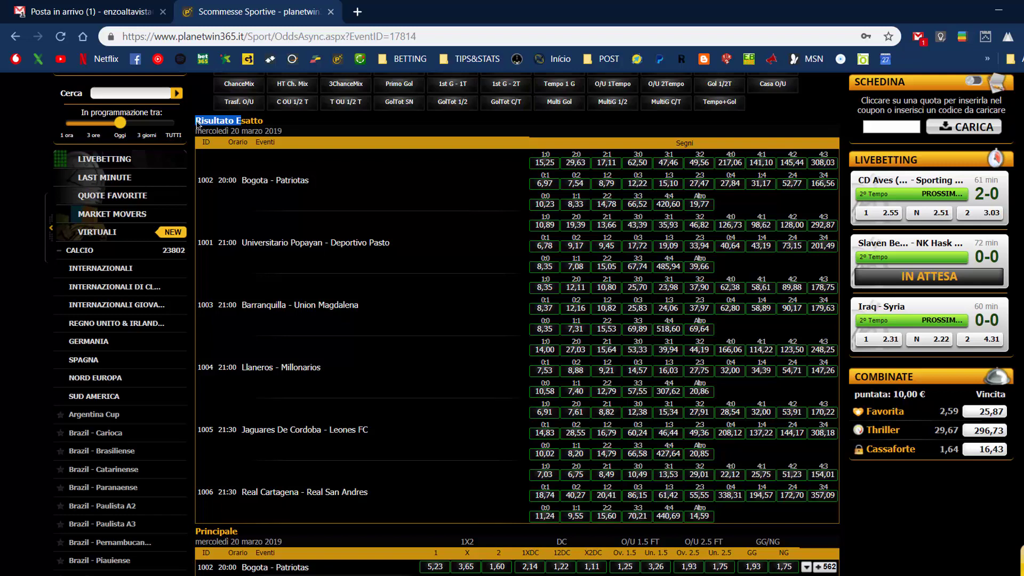
pyautogui.click(196, 124)
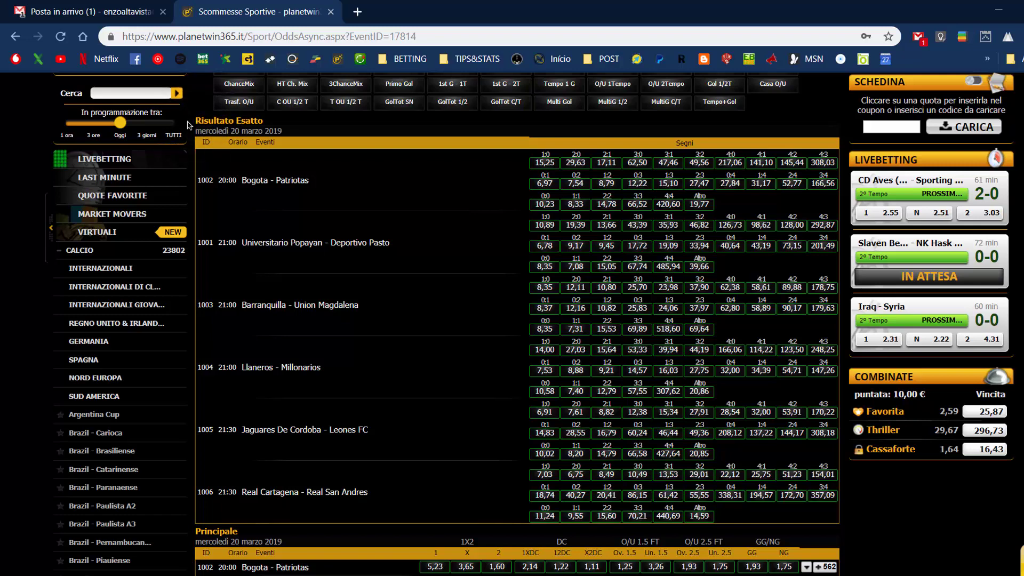
pyautogui.moveTo(194, 121); pyautogui.dragTo(215, 125)
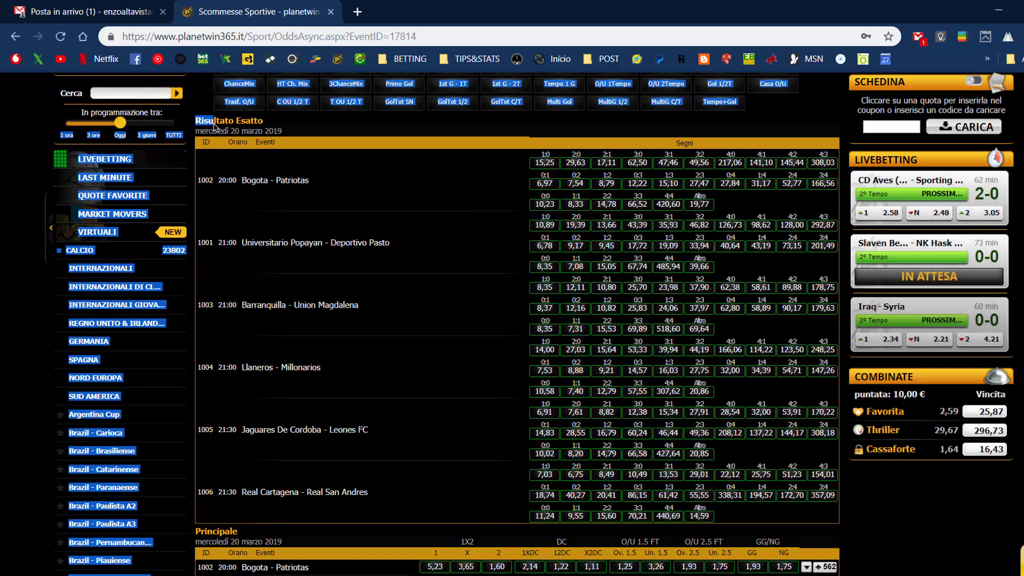
pyautogui.click(207, 126)
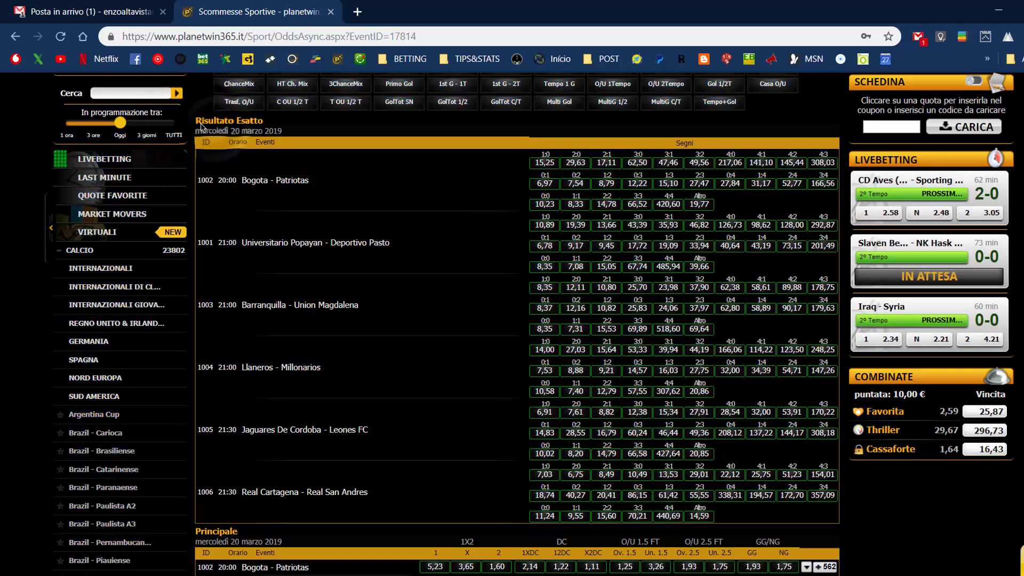
pyautogui.moveTo(197, 126); pyautogui.dragTo(202, 129)
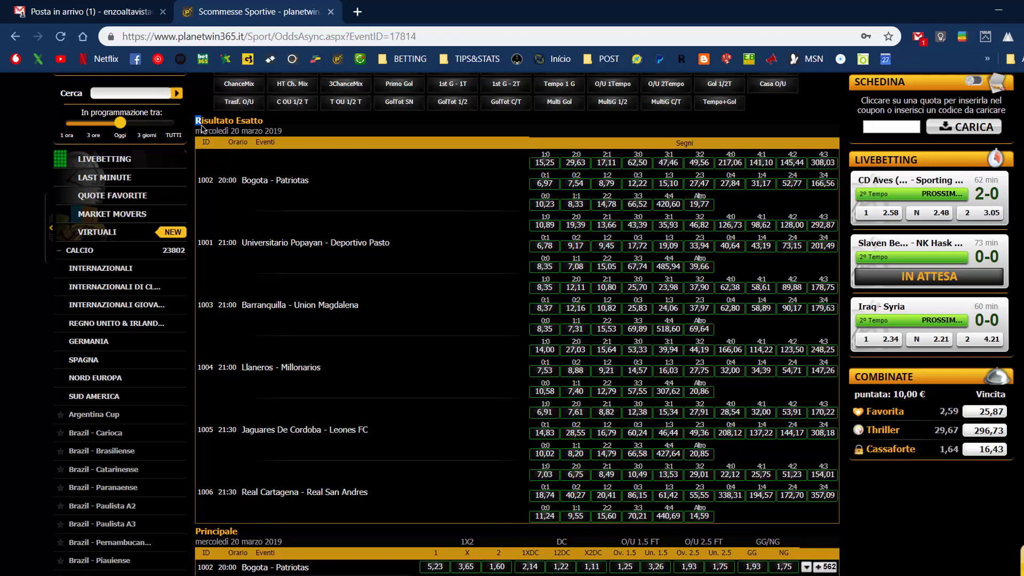
pyautogui.moveTo(202, 128)
pyautogui.mouseDown()
pyautogui.moveTo(401, 208)
pyautogui.moveTo(696, 474)
pyautogui.moveTo(707, 516)
pyautogui.mouseUp()
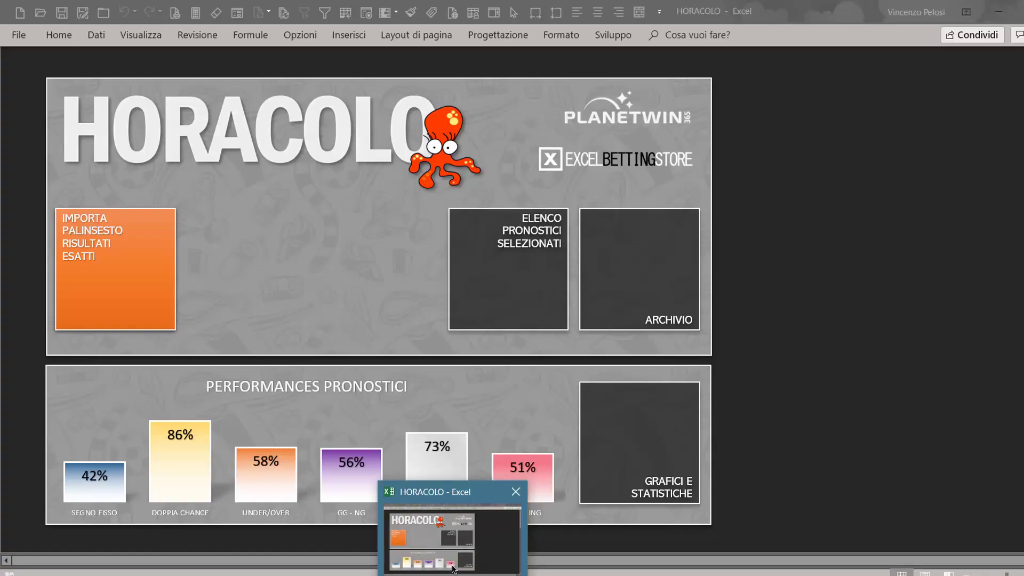
# In the HORACOLO workbook, run the IMPORTA PALINSESTO RISULTATI ESATTI import
pyautogui.click(451, 520)
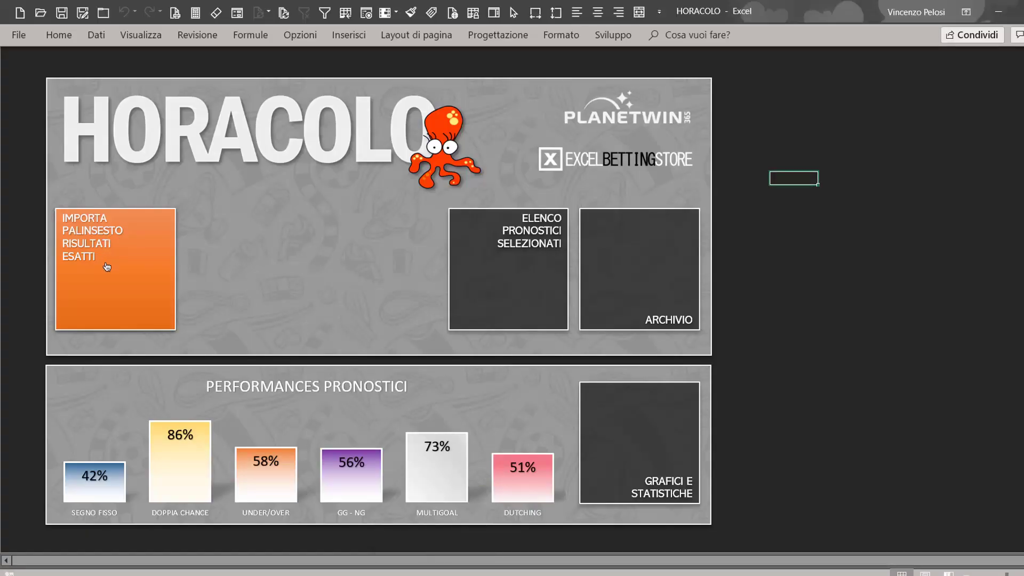
pyautogui.click(119, 294)
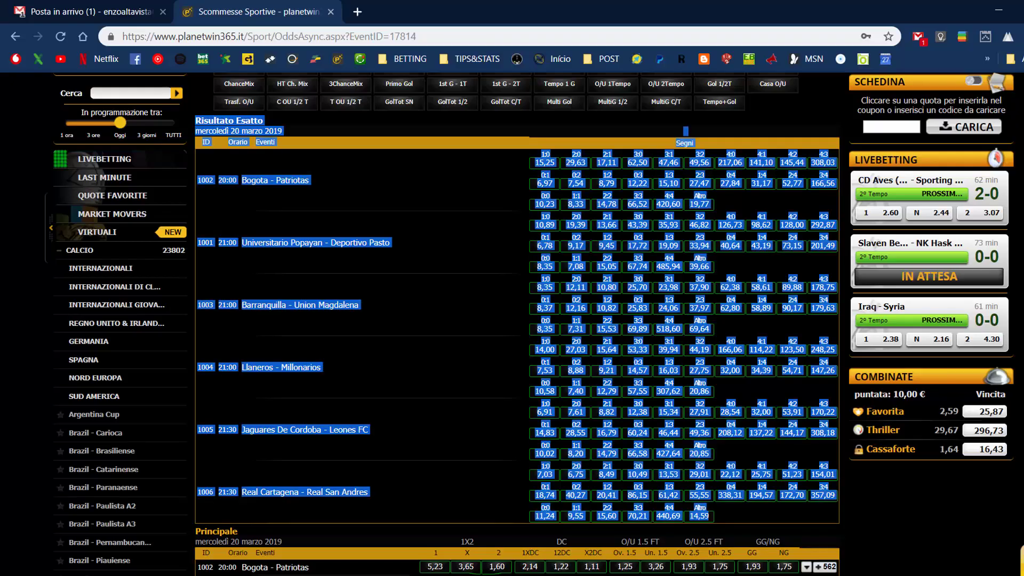
# Select the Principale odds table for the six matches and return to the HORACOLO workbook
pyautogui.scroll(-3, 382, 408)
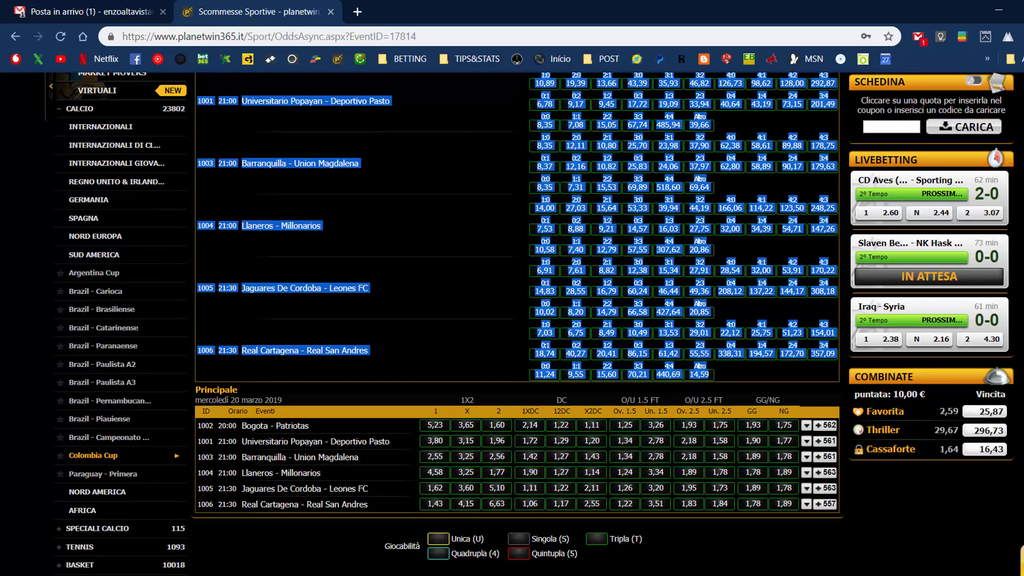
pyautogui.scroll(-2, 382, 408)
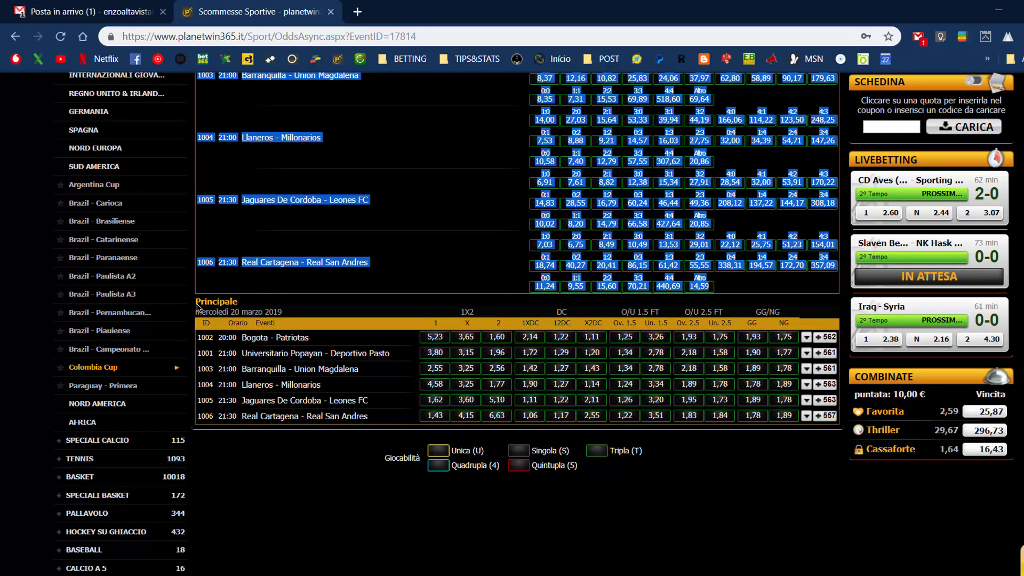
pyautogui.moveTo(196, 305); pyautogui.dragTo(833, 418)
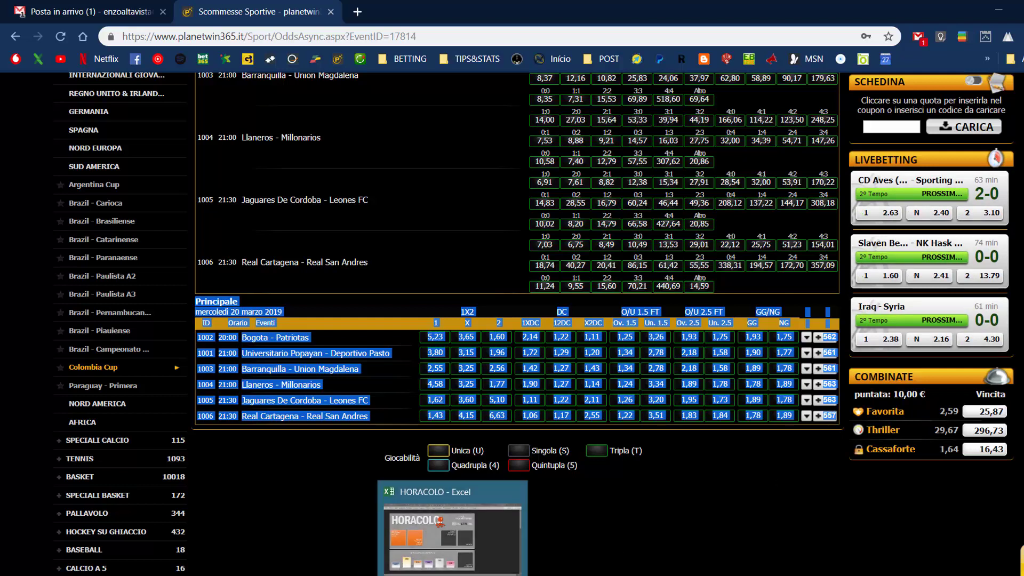
pyautogui.click(452, 536)
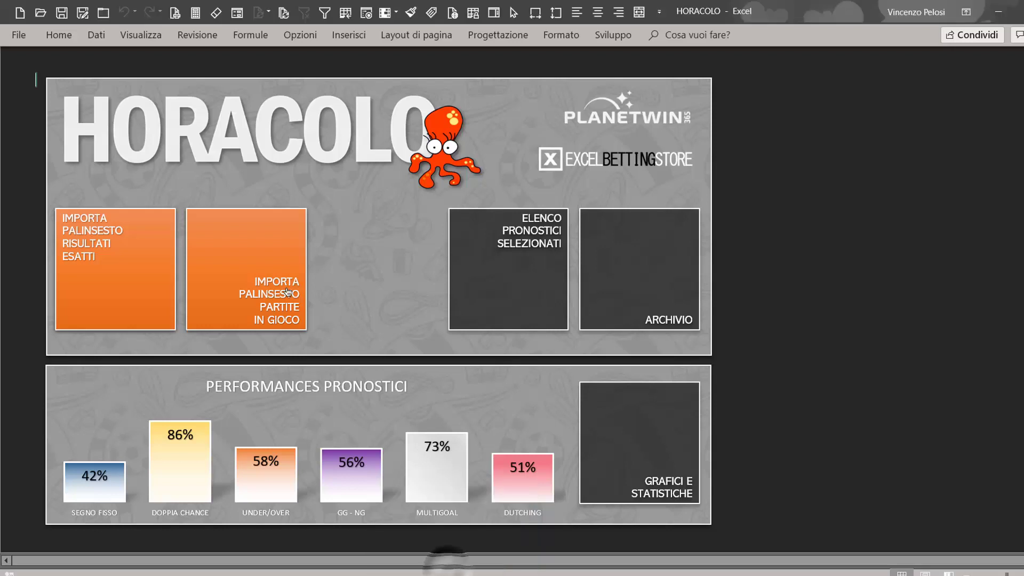
# Import the copied schedule of in-play matches from the HORACOLO dashboard
pyautogui.click(255, 253)
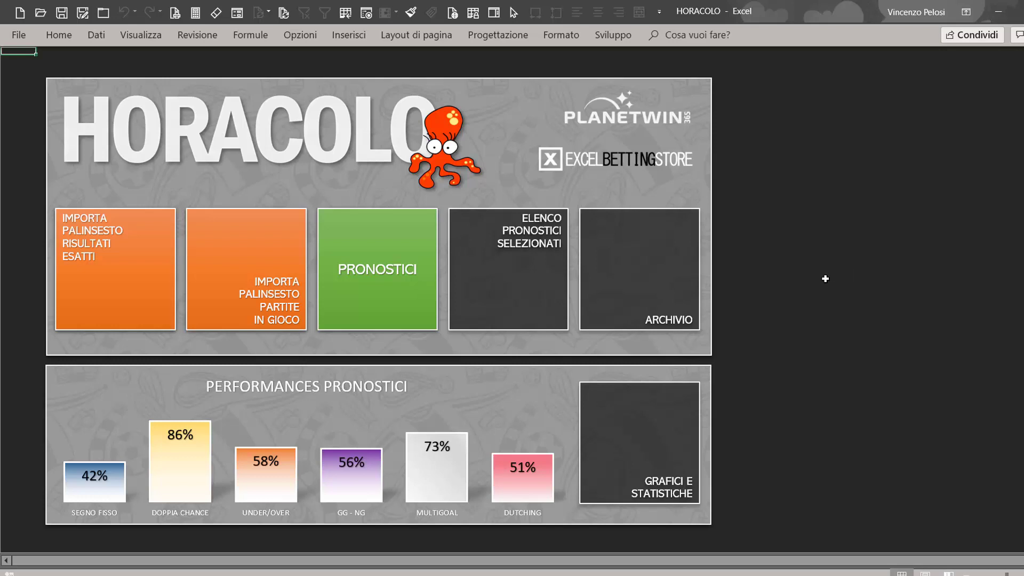
pyautogui.click(826, 278)
# Open the PRONOSTICI form, reposition it, and load the Bogota - Patriotas predictions
pyautogui.click(382, 234)
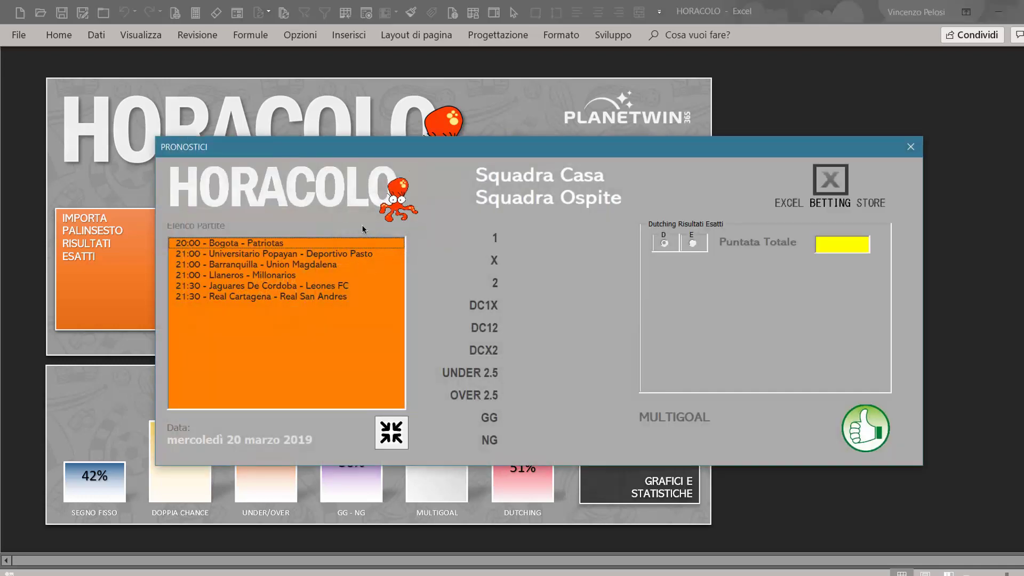
pyautogui.moveTo(432, 156); pyautogui.dragTo(361, 101)
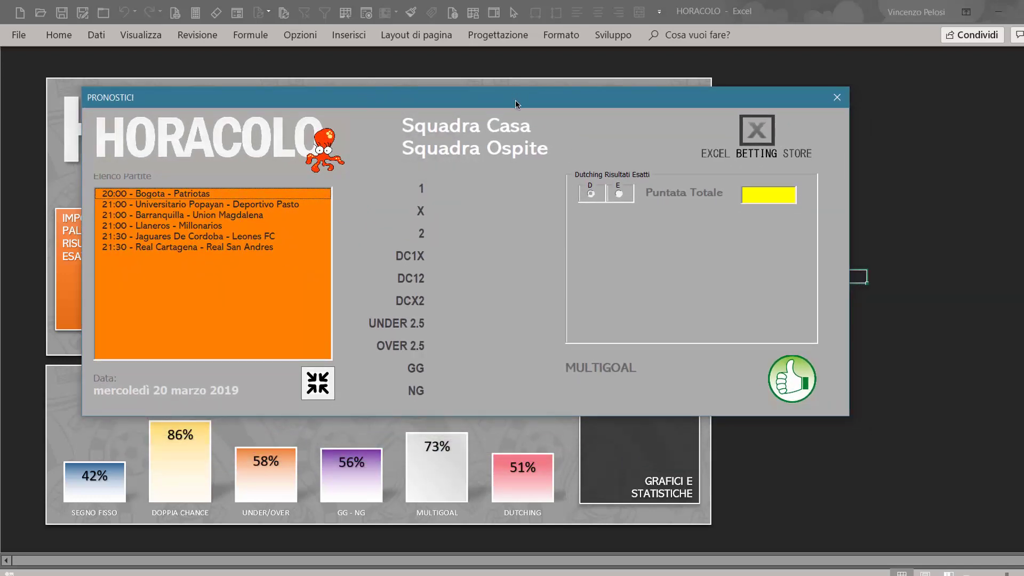
pyautogui.moveTo(515, 100); pyautogui.dragTo(562, 106)
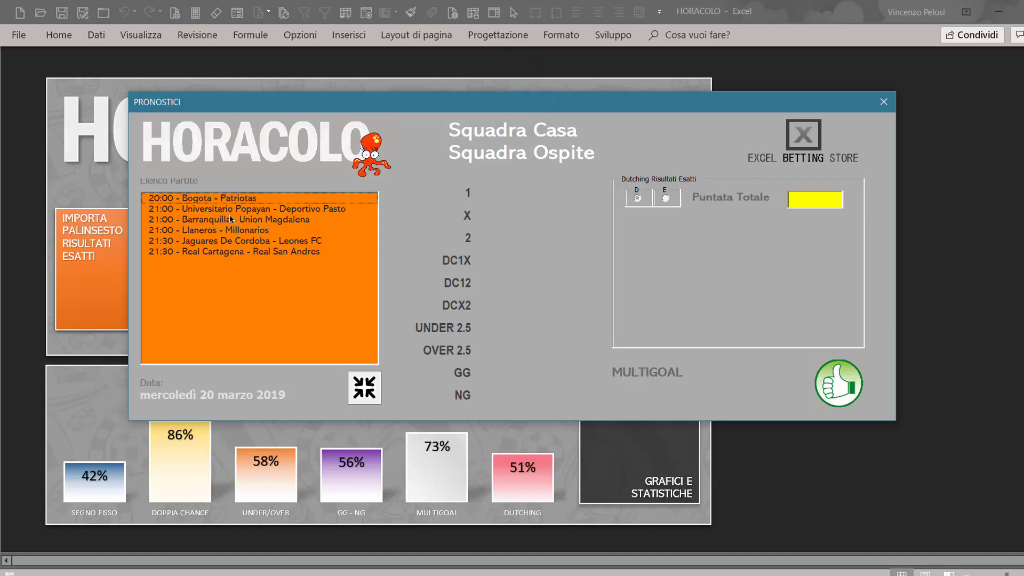
pyautogui.click(218, 200)
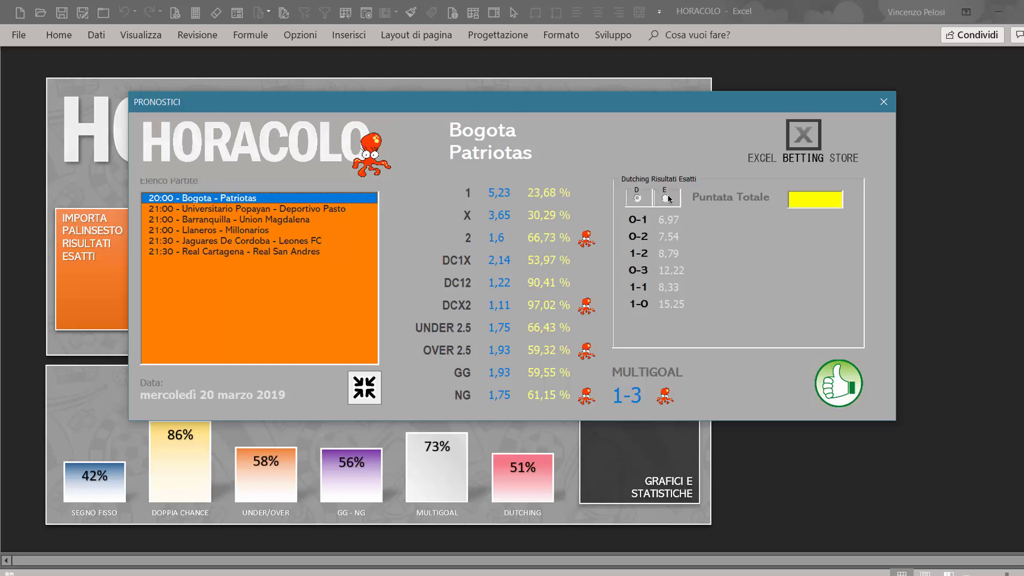
# Set the Puntata Totale stake to 50 to compute the exact-score dutching
pyautogui.click(831, 200)
pyautogui.write('5')
pyautogui.write('0')
pyautogui.press('Return')
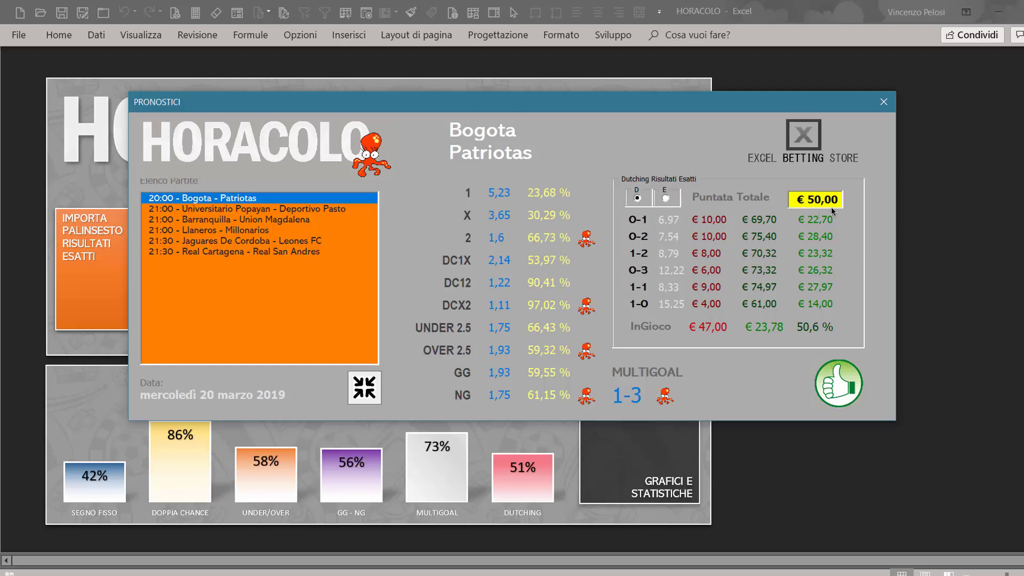
# Switch the dutching calculation to option E, then back to option D
pyautogui.click(665, 201)
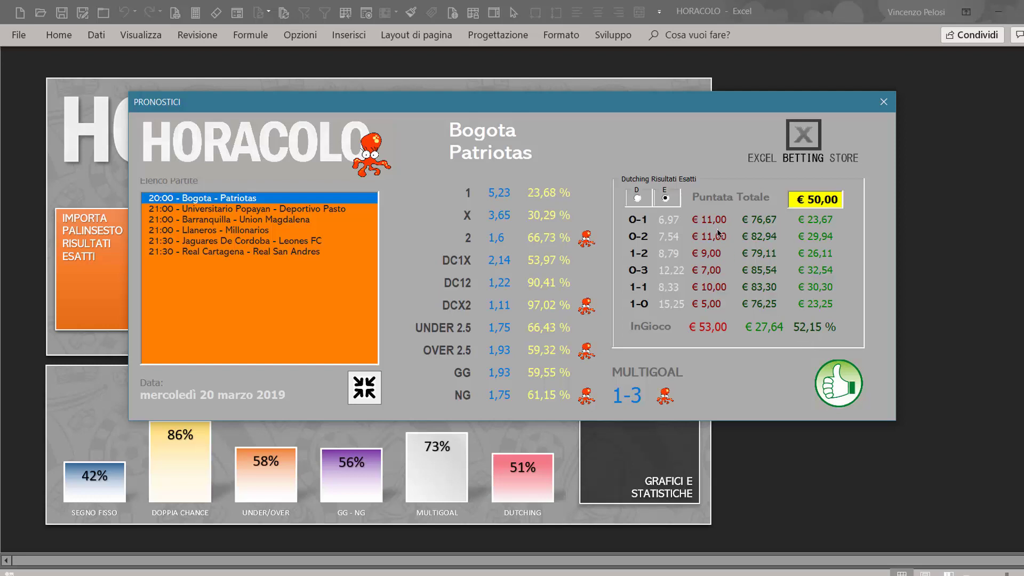
pyautogui.click(638, 199)
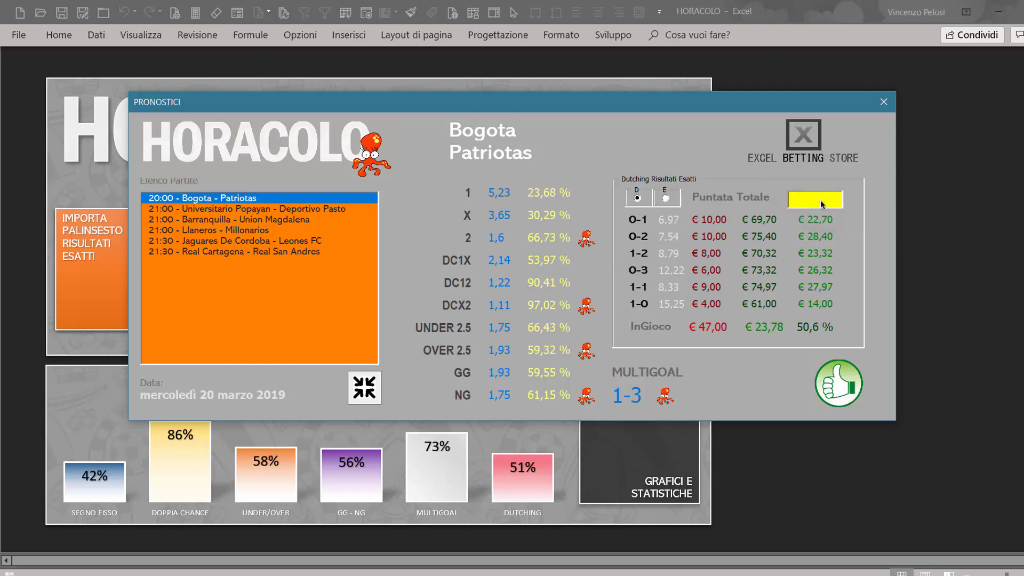
# Try total stakes of 10 and 20, settling on a €25 total stake
pyautogui.write('10')
pyautogui.press('Return')
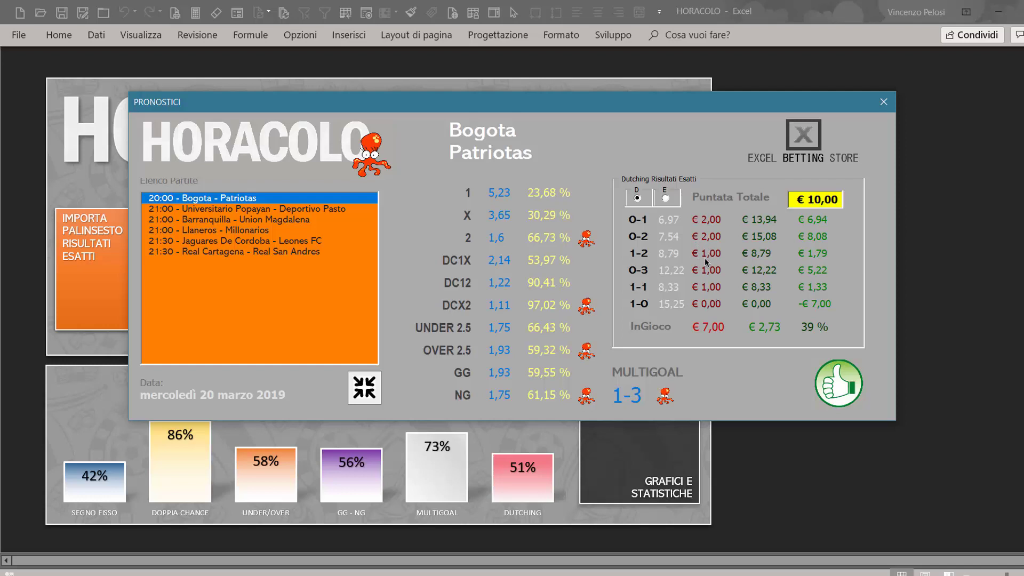
pyautogui.doubleClick(819, 200)
pyautogui.write('20')
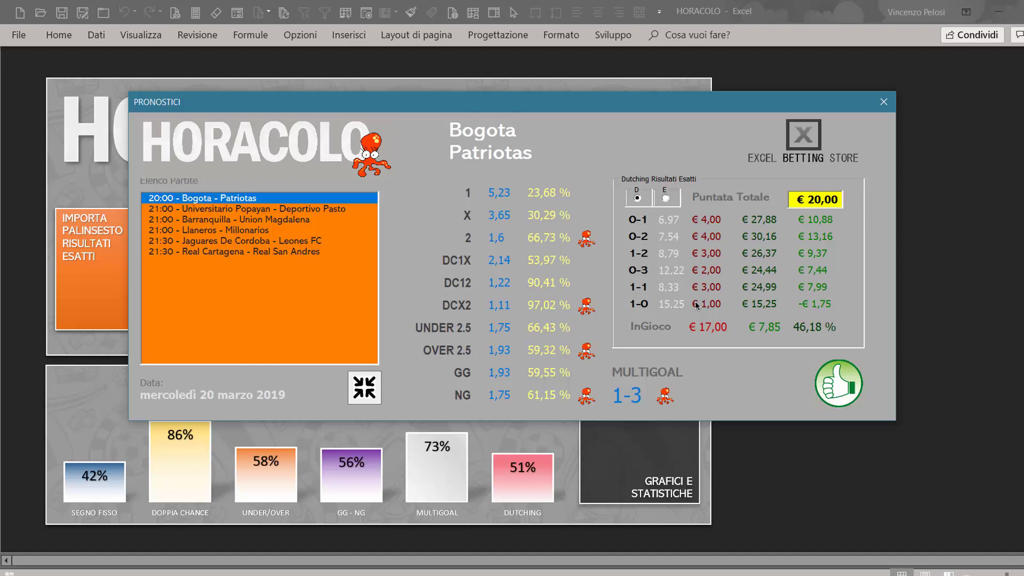
pyautogui.click(814, 201)
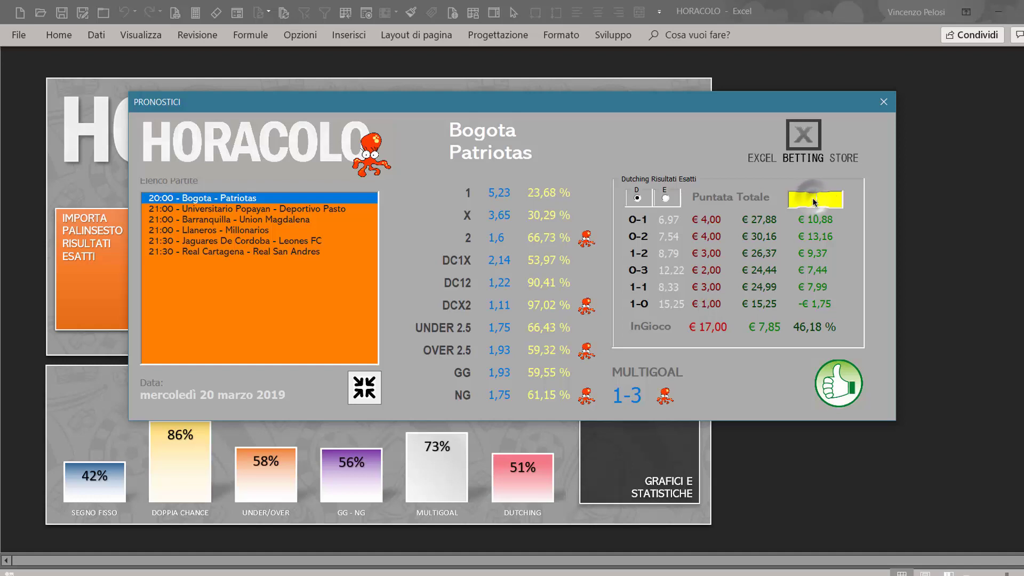
pyautogui.write('€ 25')
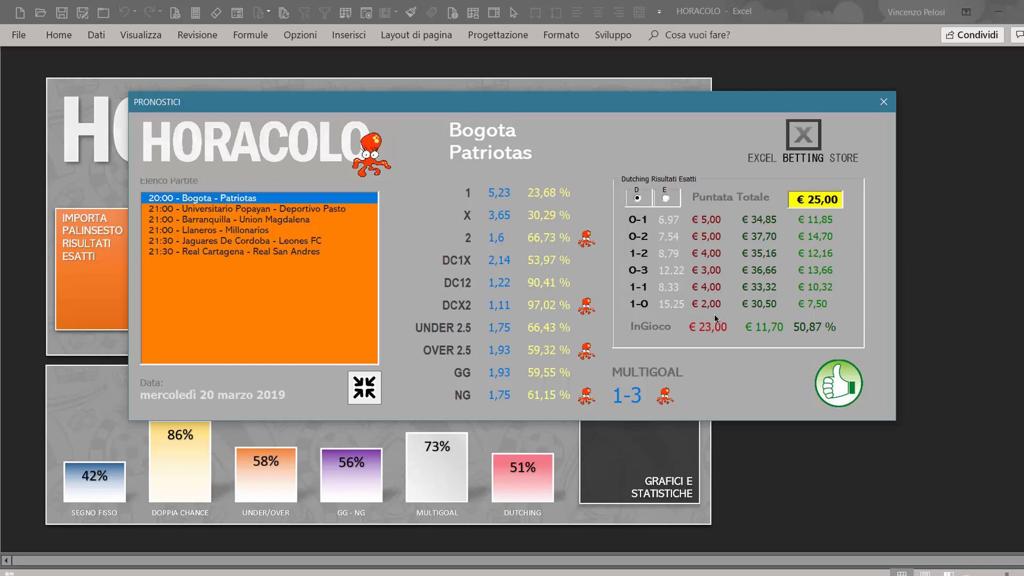
pyautogui.click(821, 201)
# Browse the predictions for each Colombian match, ending on Universitario Popayan - Deportivo Pasto
pyautogui.click(334, 209)
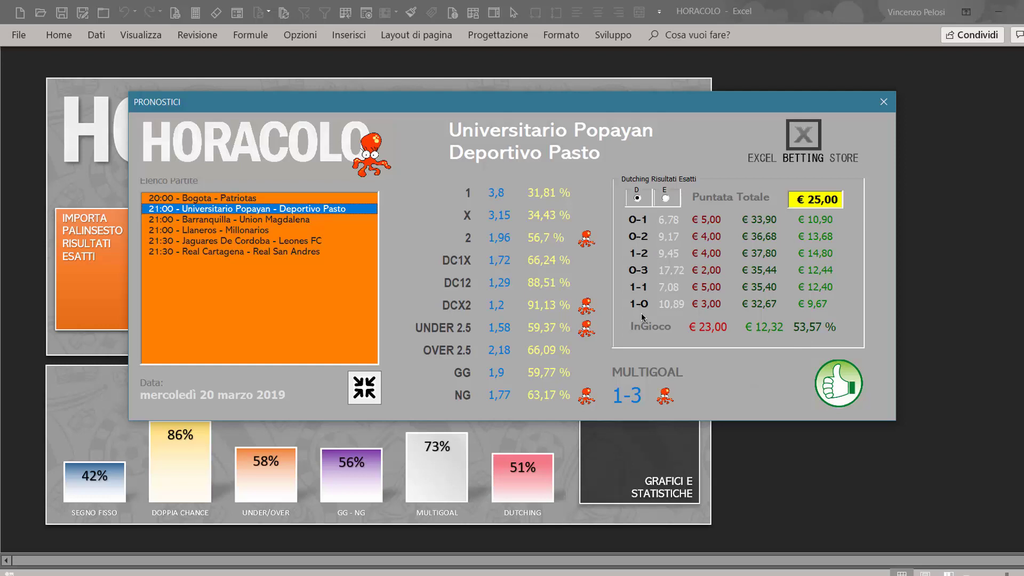
pyautogui.click(294, 222)
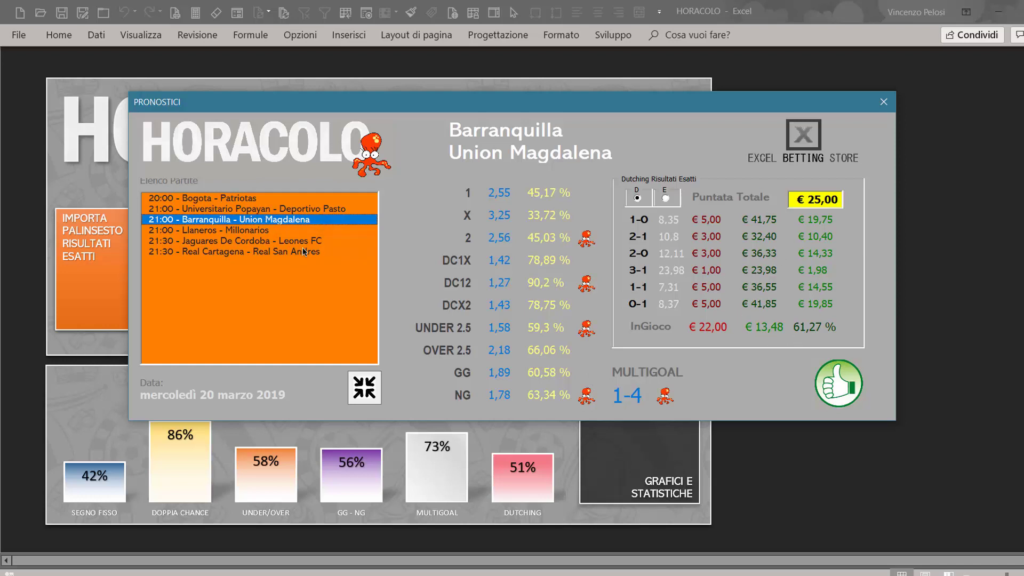
pyautogui.click(227, 233)
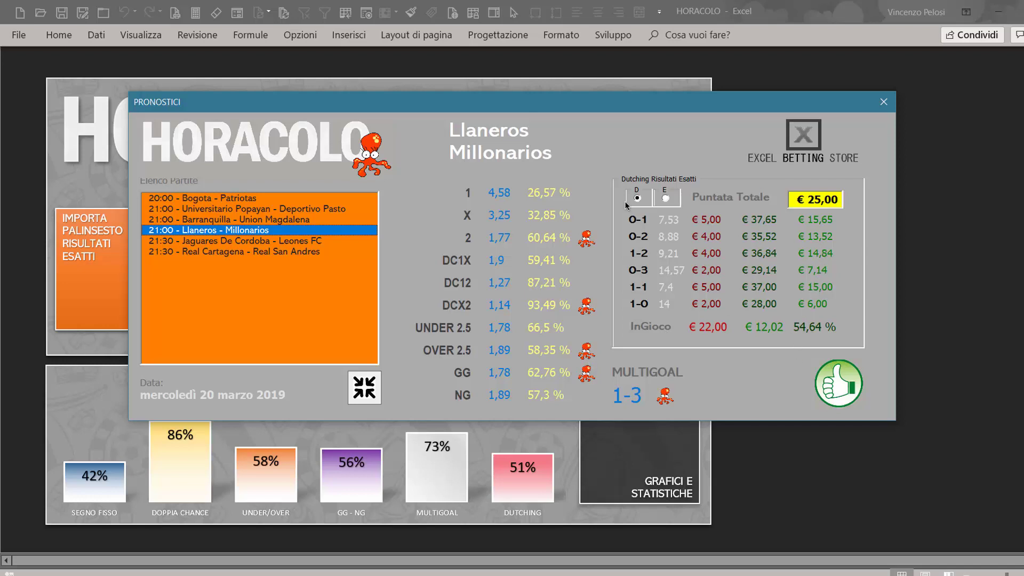
pyautogui.click(197, 242)
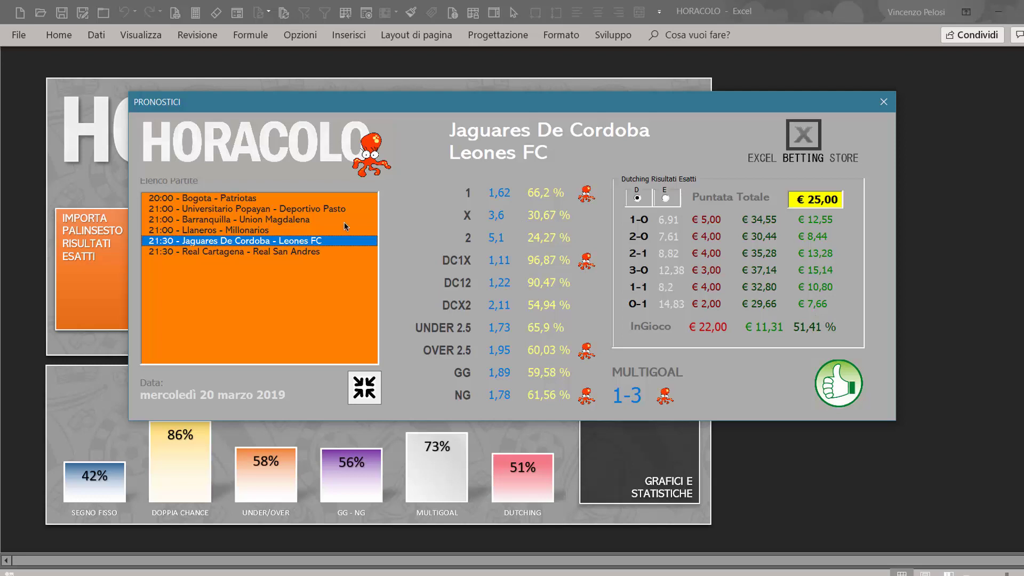
pyautogui.click(248, 252)
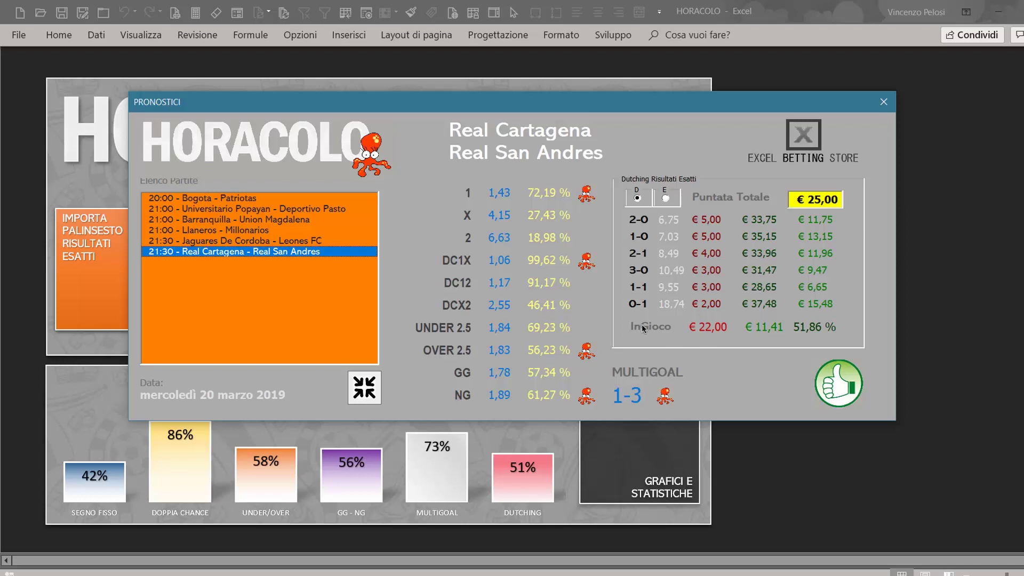
pyautogui.click(234, 201)
pyautogui.click(234, 211)
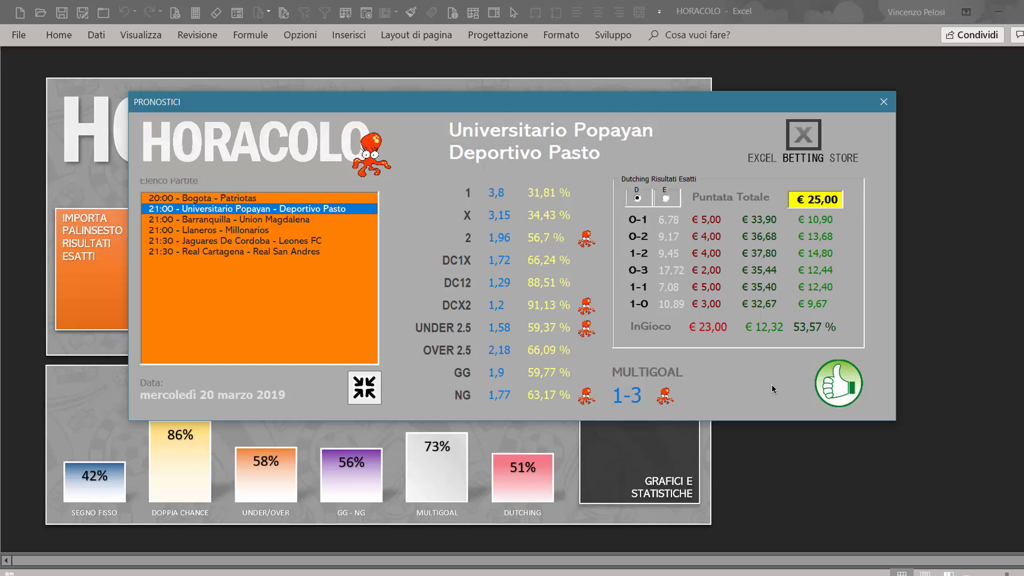
pyautogui.click(253, 199)
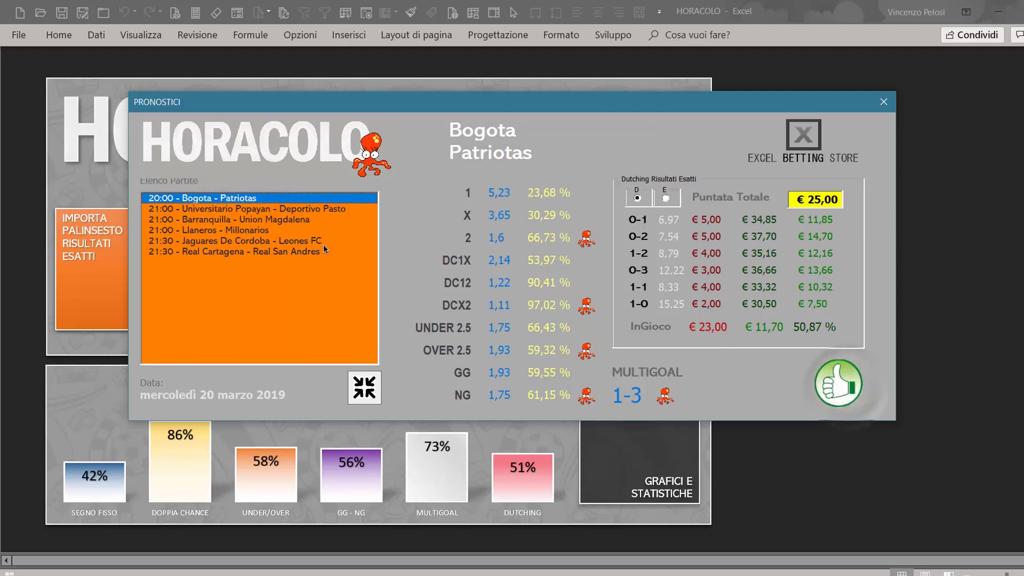
pyautogui.click(260, 213)
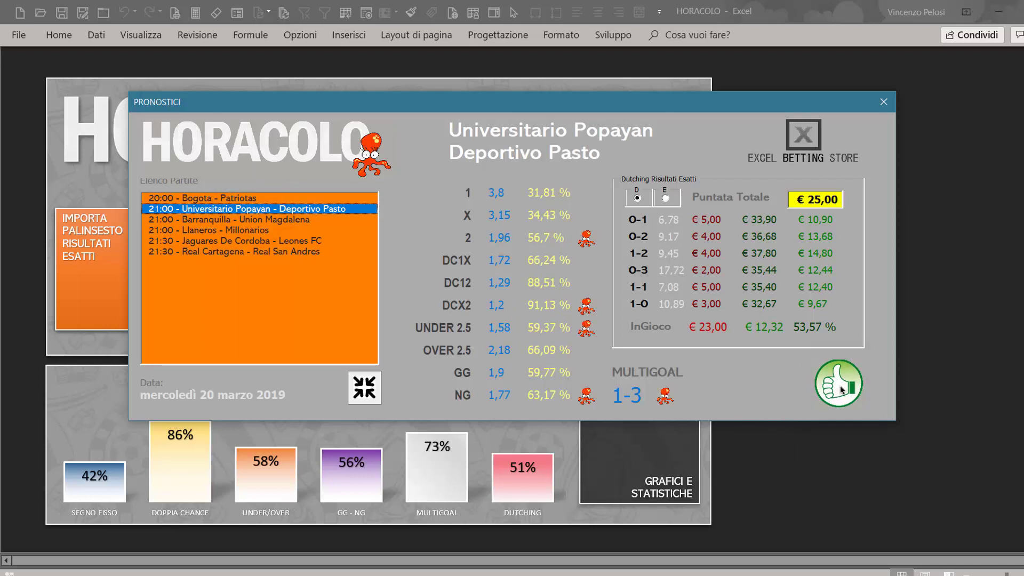
pyautogui.click(290, 222)
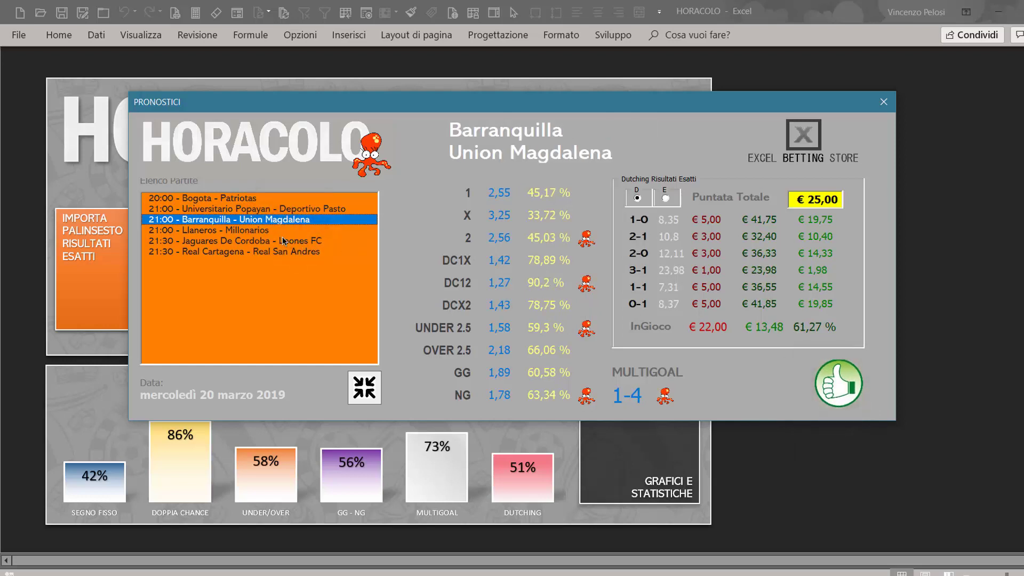
pyautogui.click(255, 231)
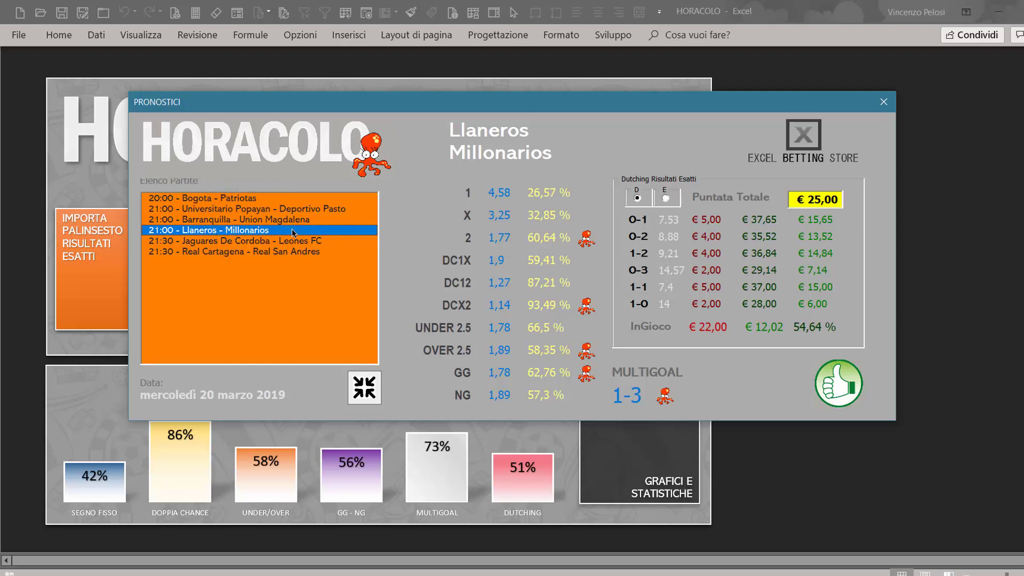
pyautogui.click(272, 242)
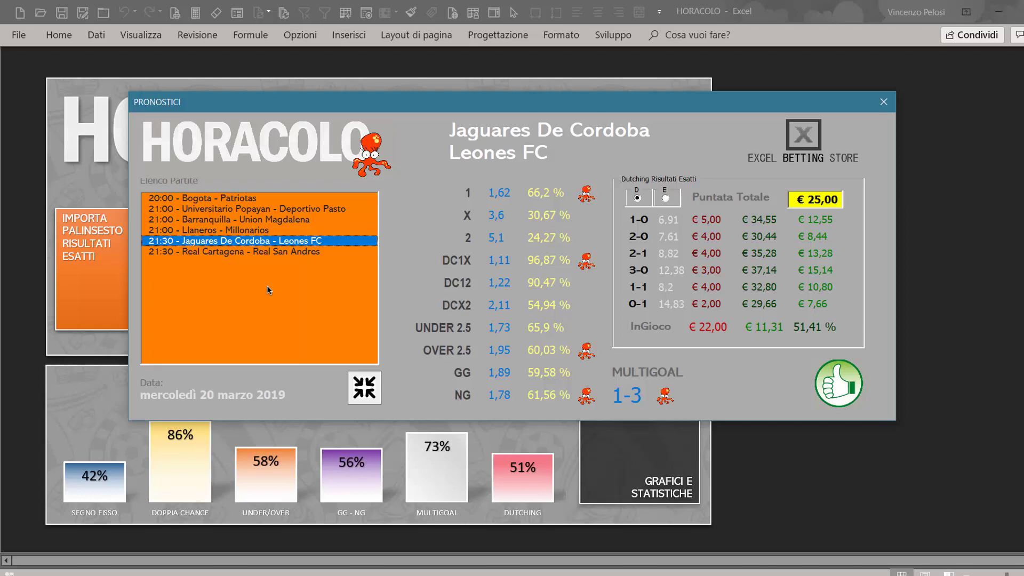
pyautogui.click(265, 252)
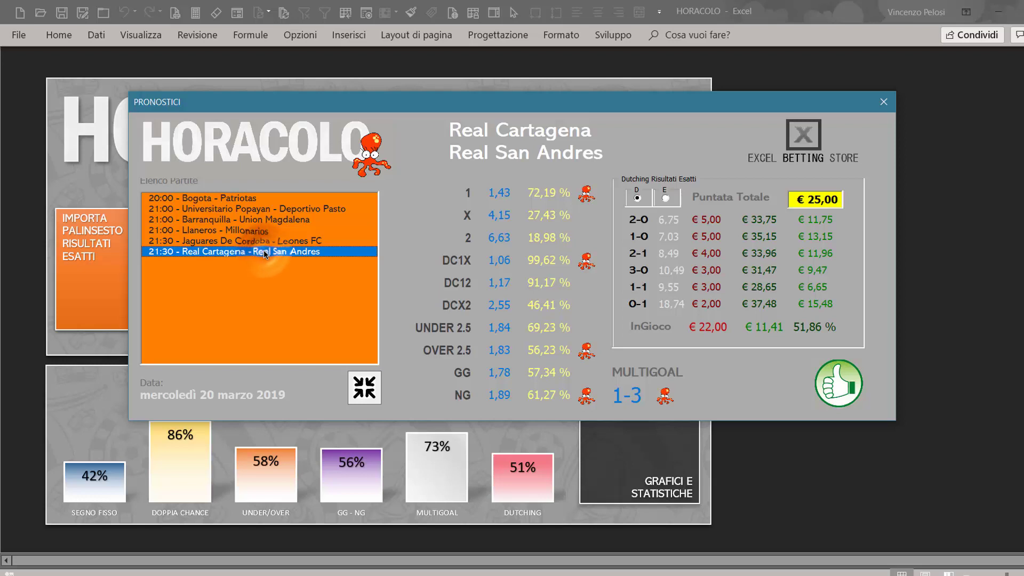
pyautogui.click(367, 396)
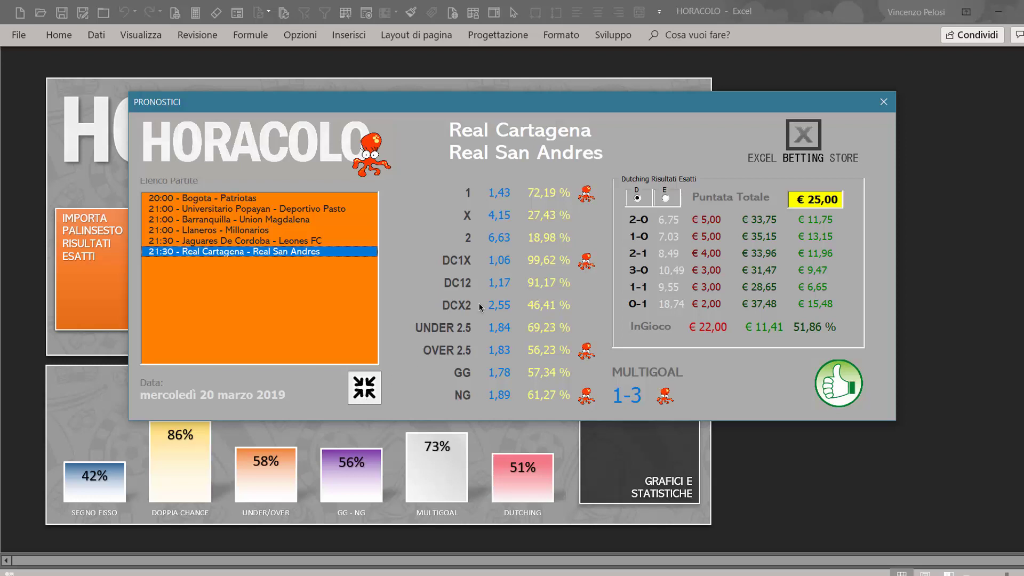
pyautogui.click(372, 393)
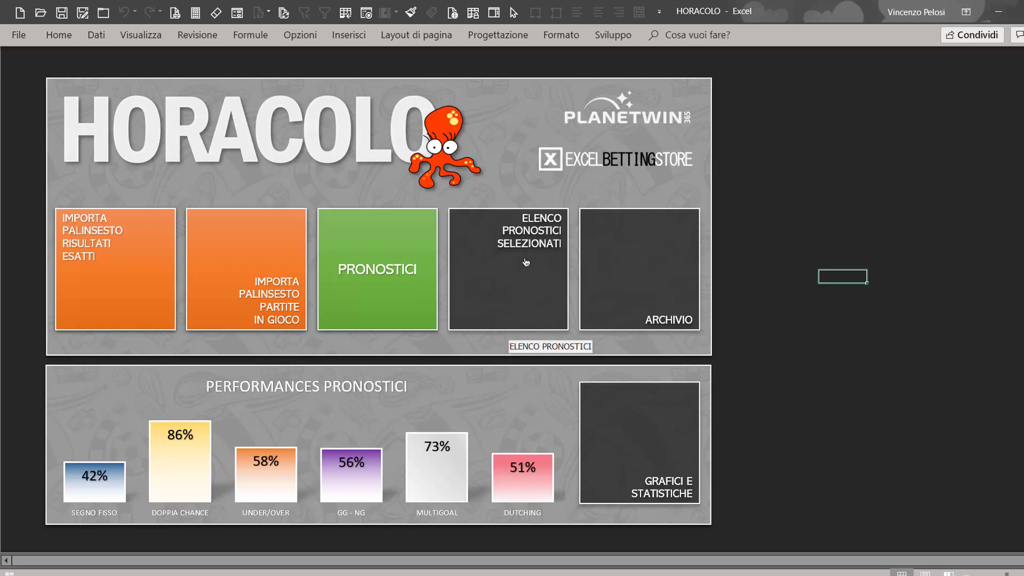
pyautogui.click(529, 289)
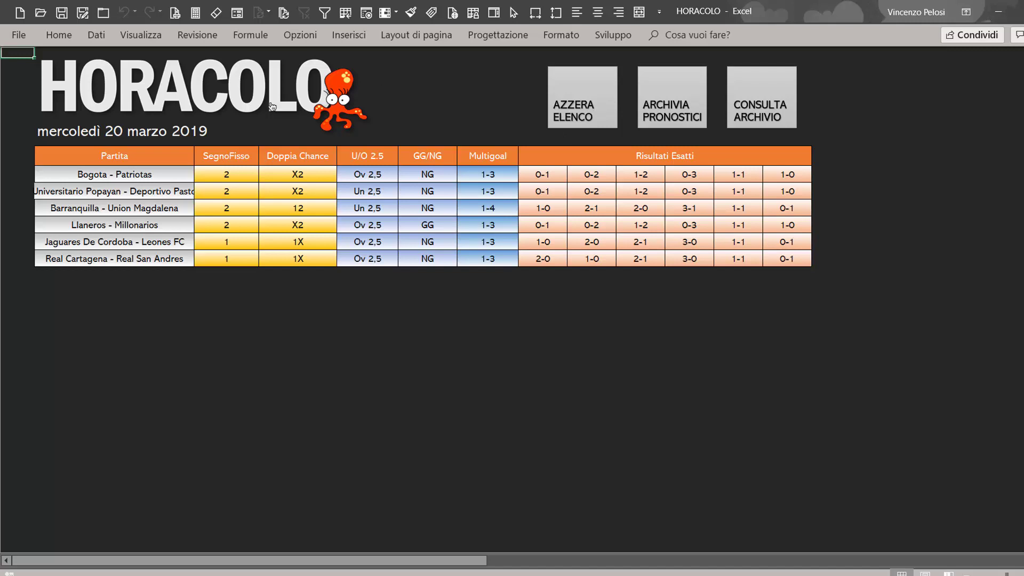
pyautogui.click(206, 111)
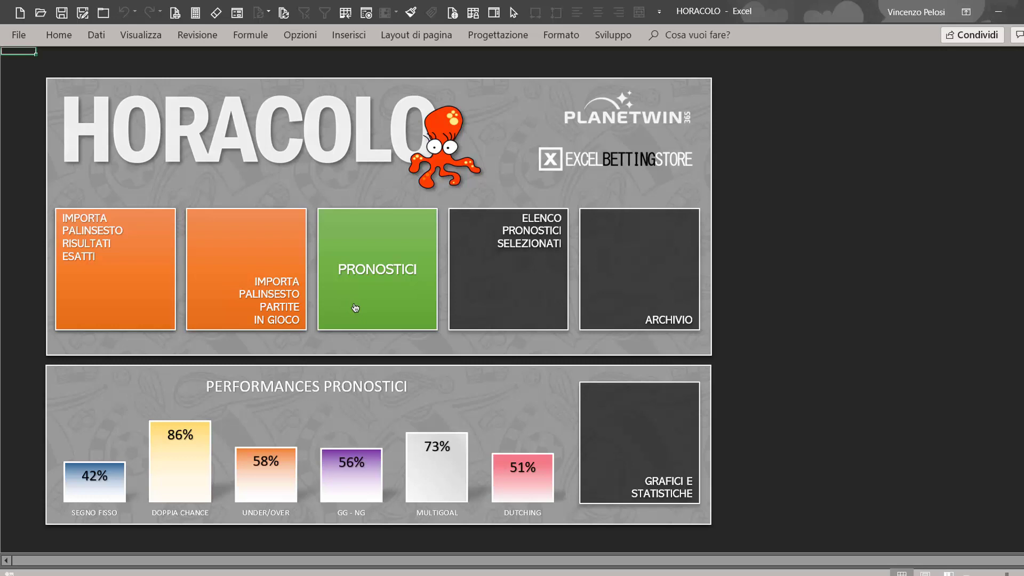
# Archive the selected predictions and jump to the latest entries in Archivio Statistico
pyautogui.click(504, 320)
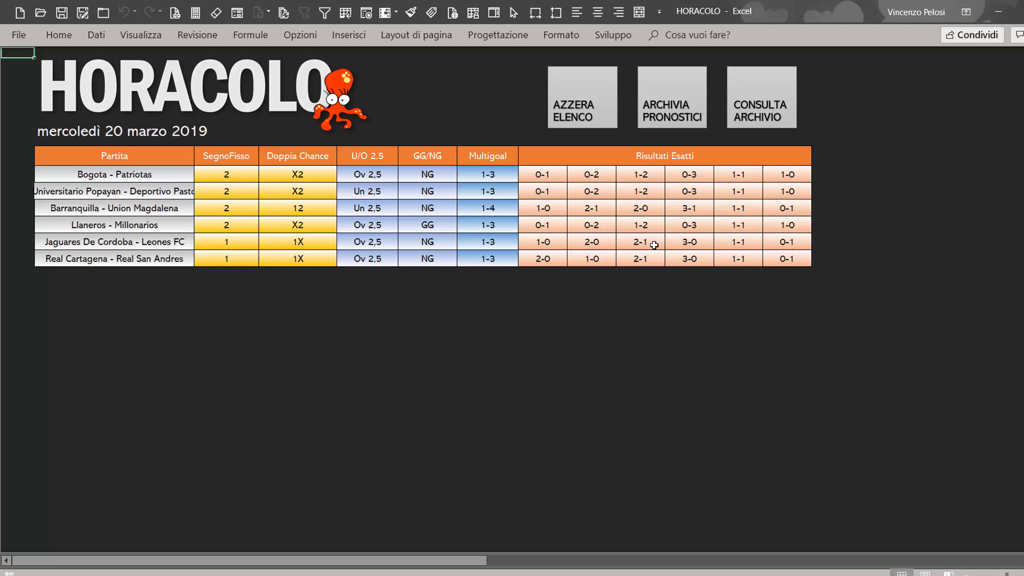
pyautogui.click(680, 110)
pyautogui.click(755, 117)
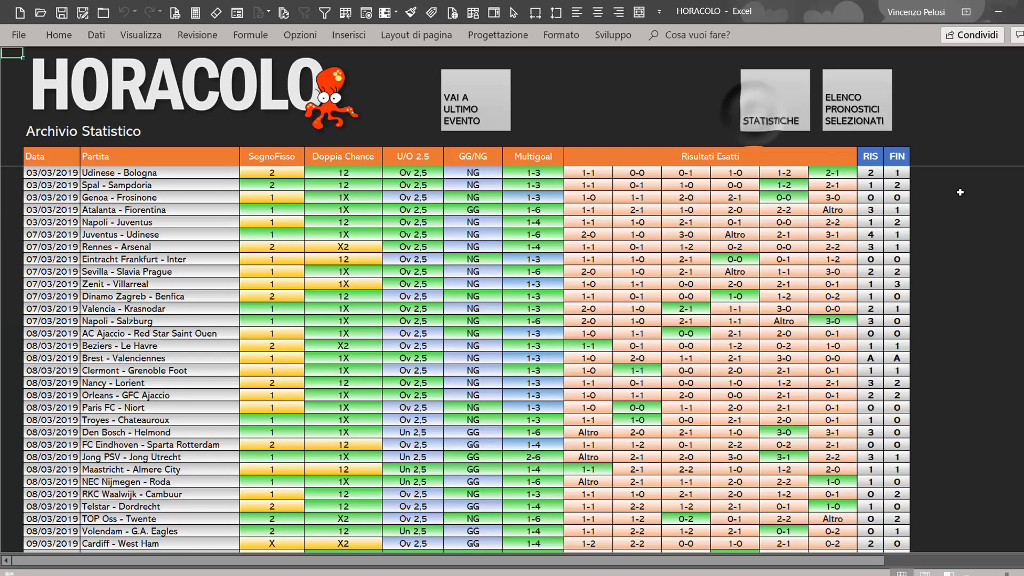
pyautogui.click(469, 101)
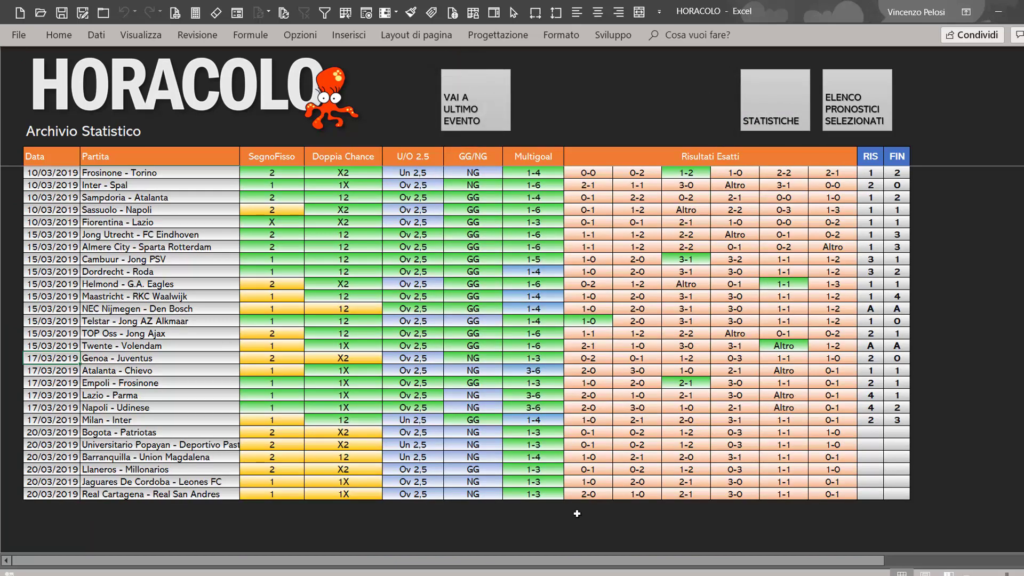
# Check the archived Bogota - Patriotas row and its RIS/FIN result cells, then return to the dashboard
pyautogui.click(840, 436)
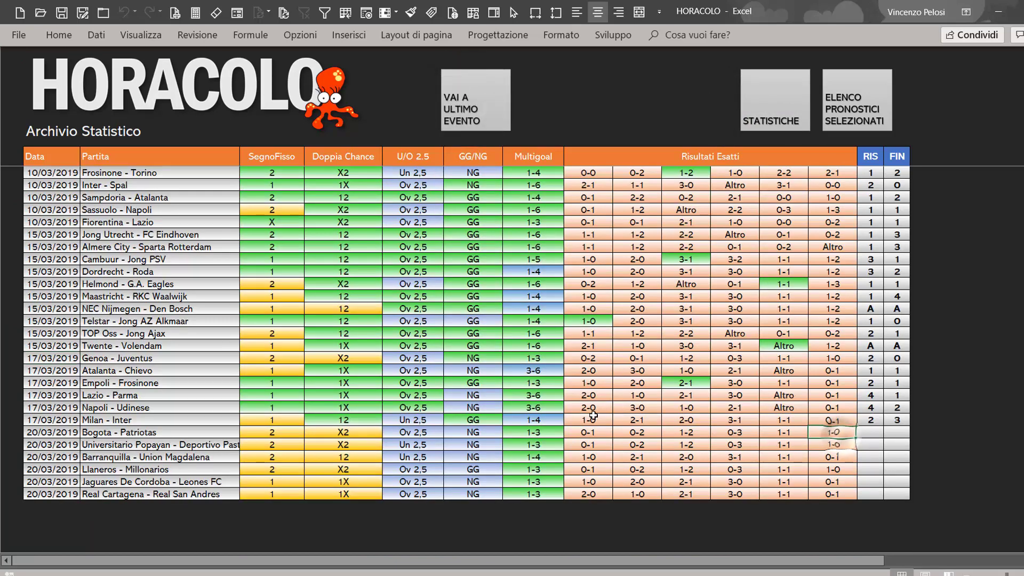
pyautogui.click(137, 434)
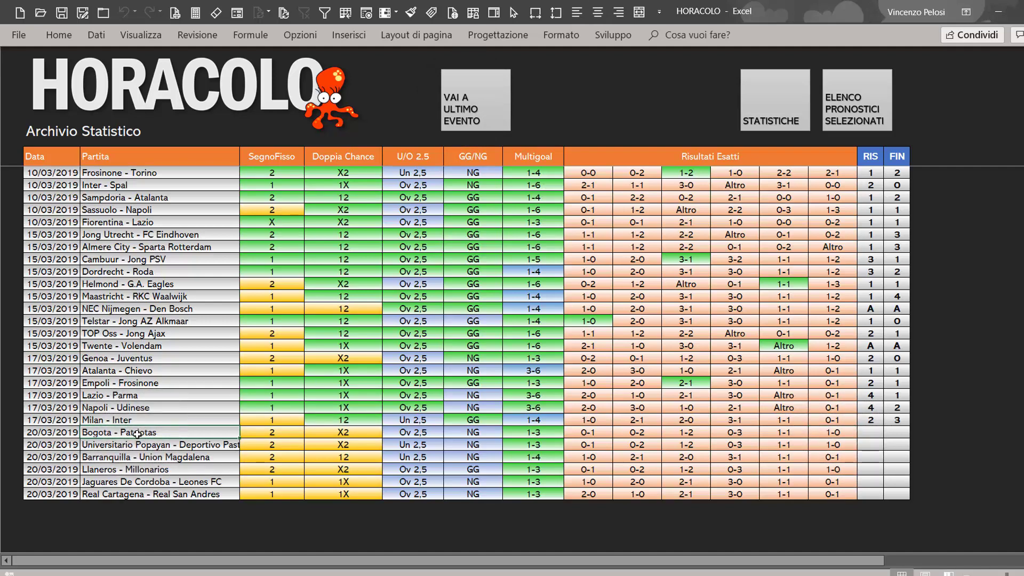
pyautogui.press('Down')
pyautogui.press('Down')
pyautogui.press('Down')
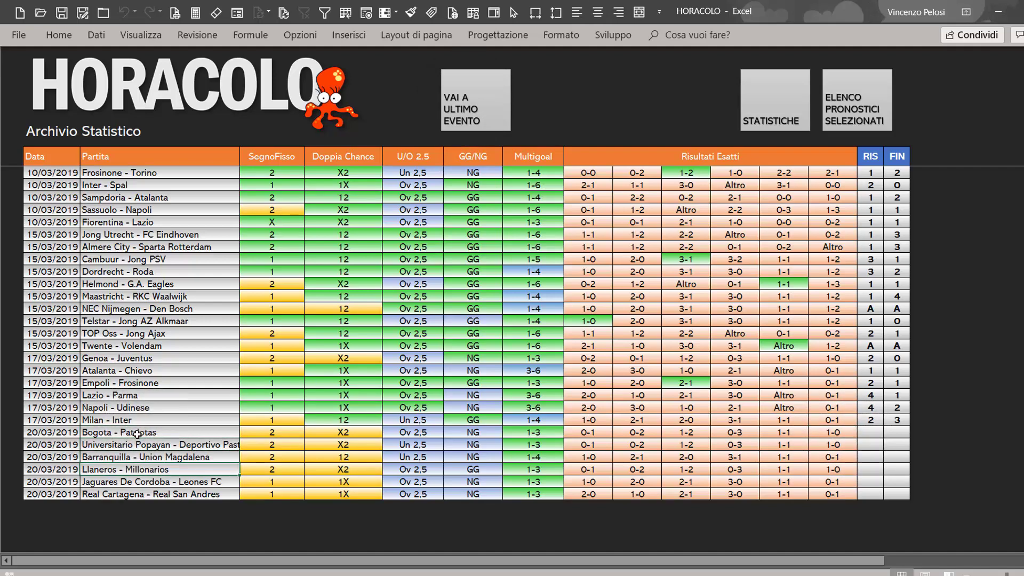
pyautogui.press('Down')
pyautogui.press('Down')
pyautogui.press('Up')
pyautogui.press('Up')
pyautogui.press('Up')
pyautogui.press('Up')
pyautogui.press('Up')
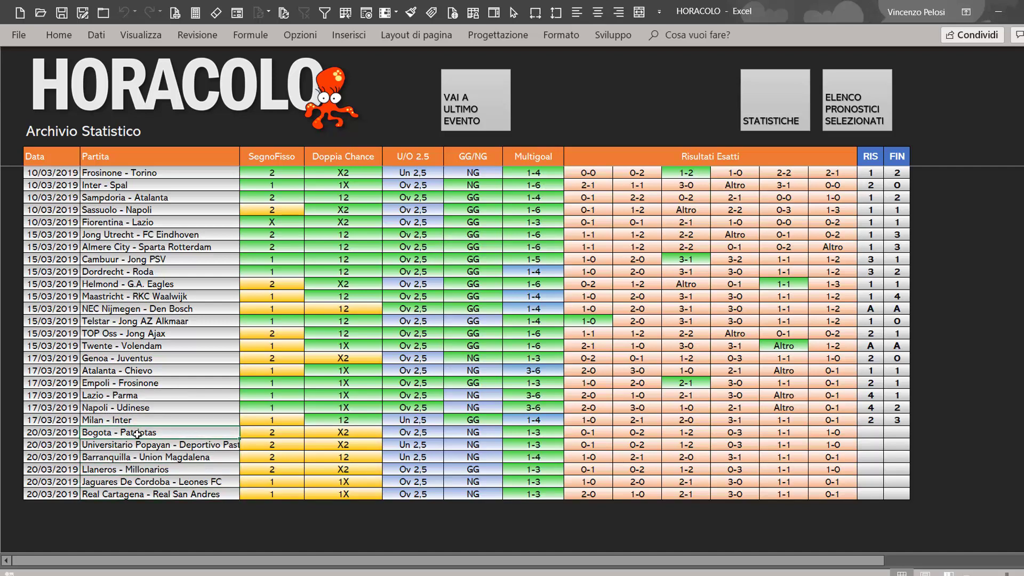
pyautogui.press('Right')
pyautogui.press('Right')
pyautogui.press('Right')
pyautogui.press('Right')
pyautogui.press('Right')
pyautogui.press('Right')
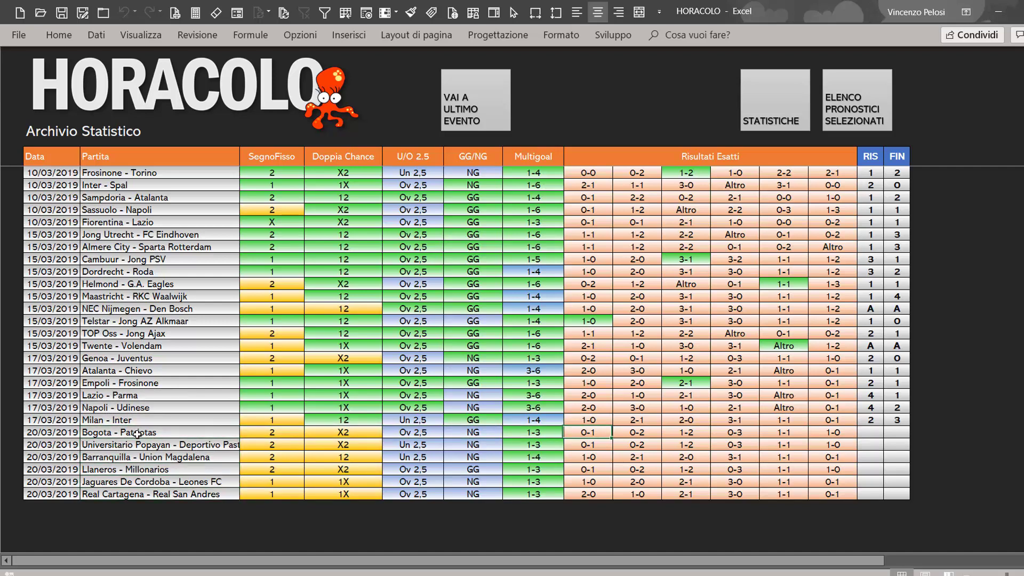
pyautogui.press('Right')
pyautogui.press('Right')
pyautogui.press('Right')
pyautogui.press('Right')
pyautogui.press('Right')
pyautogui.press('Right')
pyautogui.press('Down')
pyautogui.press('Up')
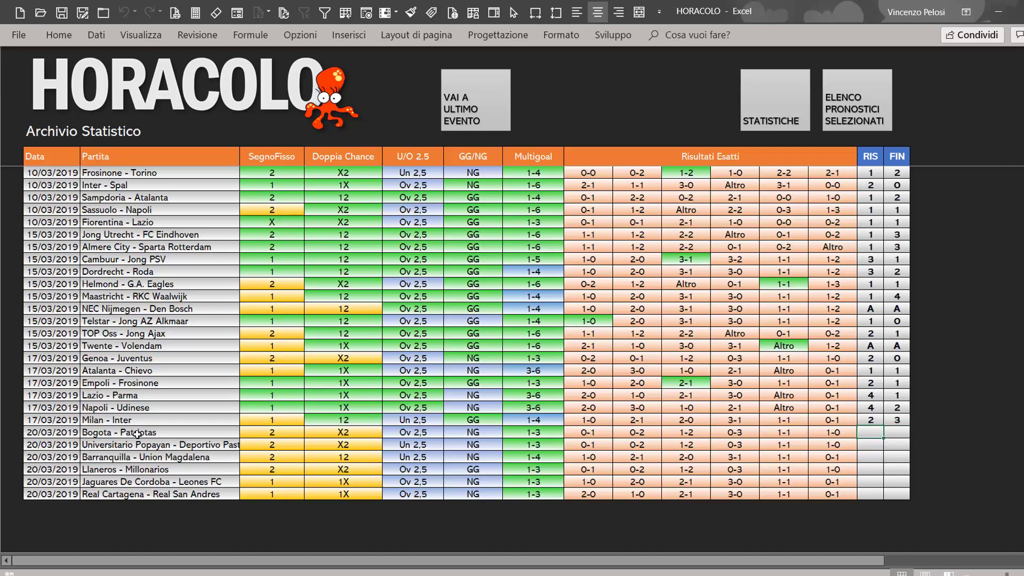
pyautogui.press('Up')
pyautogui.press('Down')
pyautogui.hotkey('shift', 'Right')
pyautogui.press('Down')
pyautogui.press('Down')
pyautogui.click(187, 109)
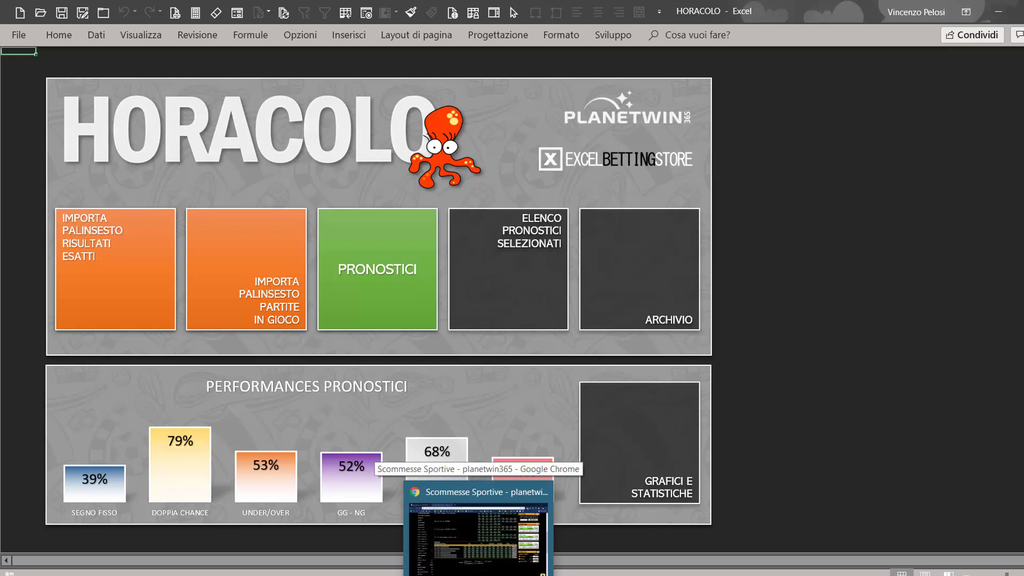
# In Planetwin365, filter football competitions to today and view the Spain Copa Federacion odds
pyautogui.click(479, 533)
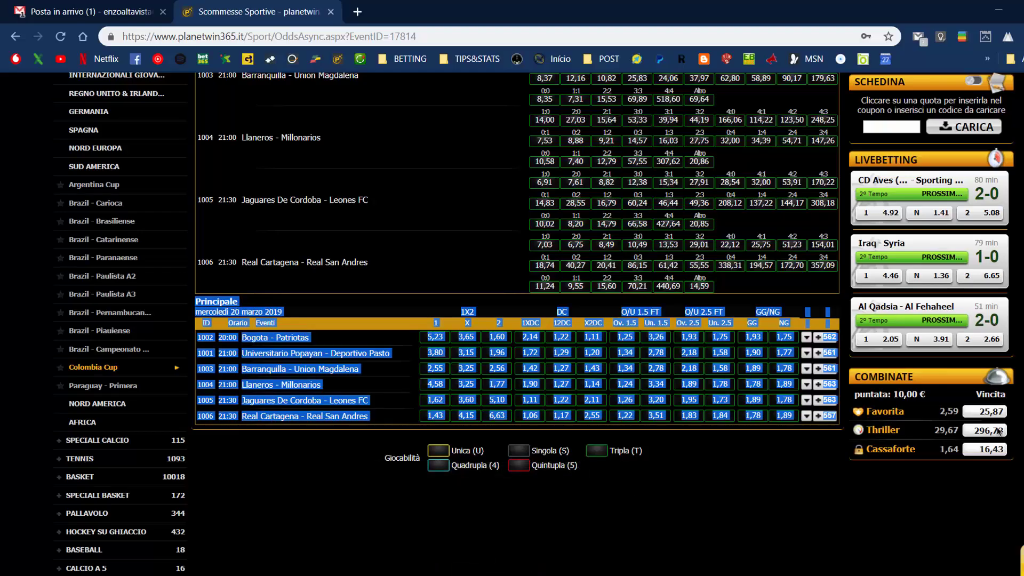
pyautogui.scroll(8, 793, 222)
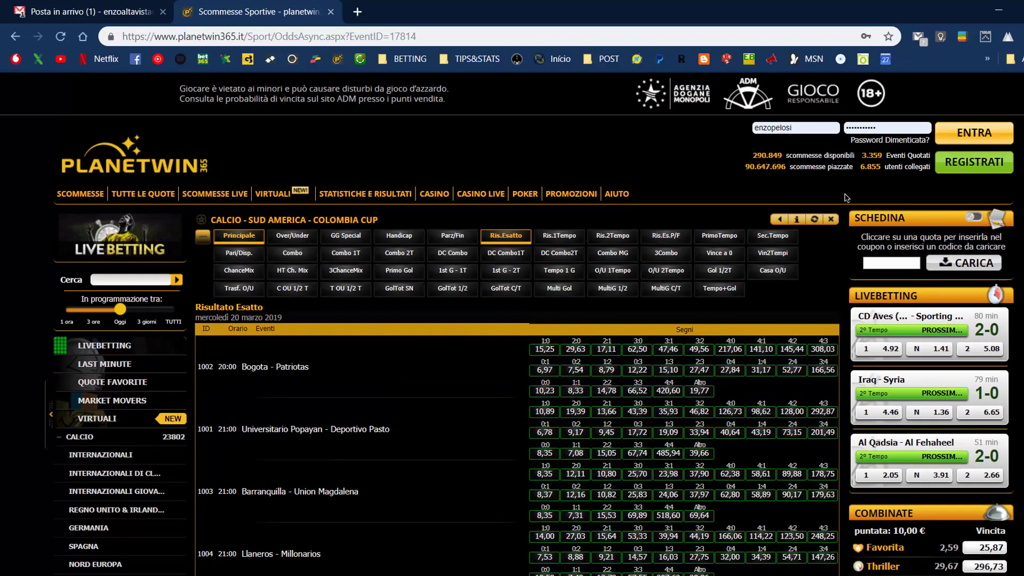
pyautogui.click(780, 220)
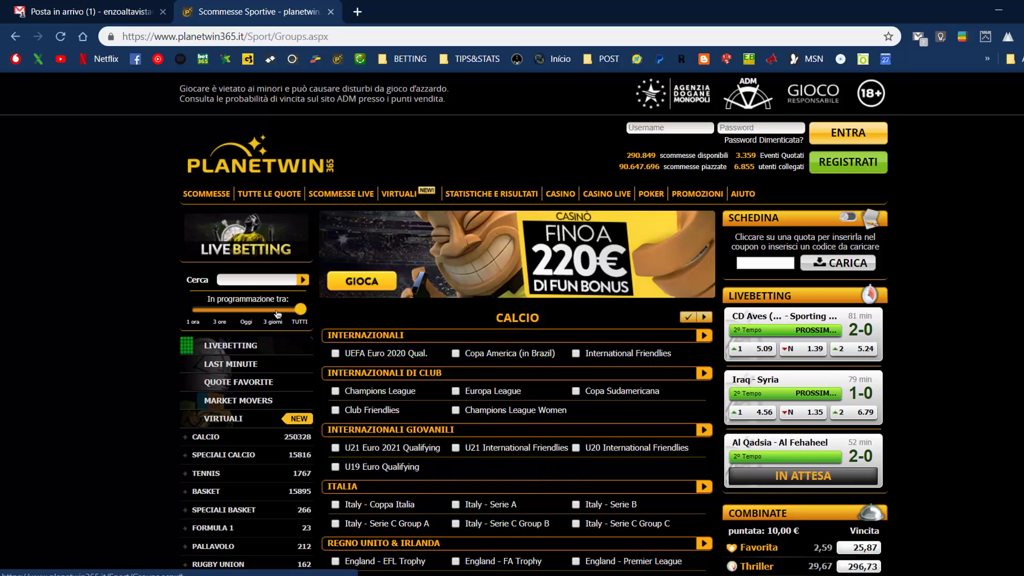
pyautogui.click(251, 315)
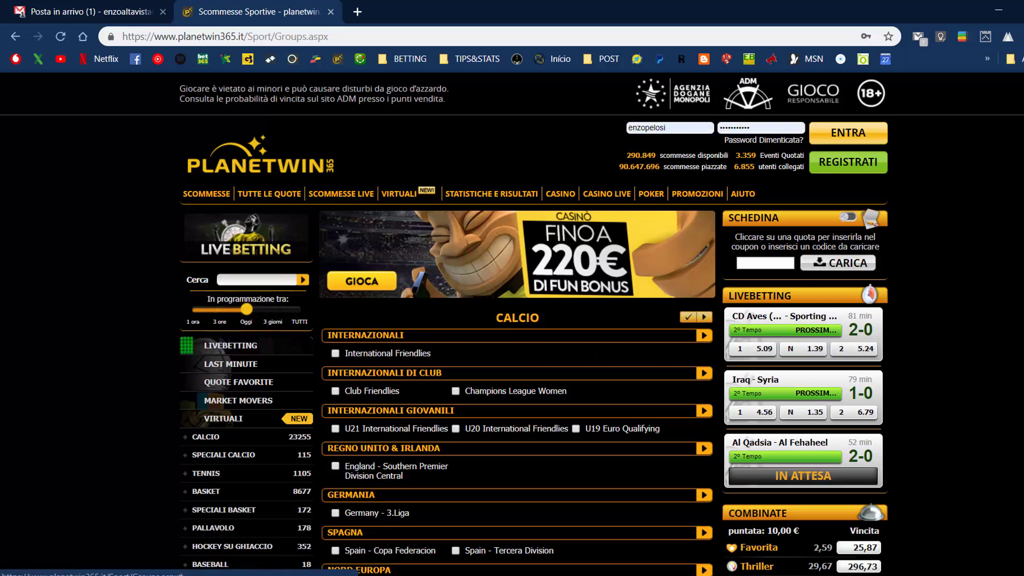
pyautogui.scroll(-5, 518, 320)
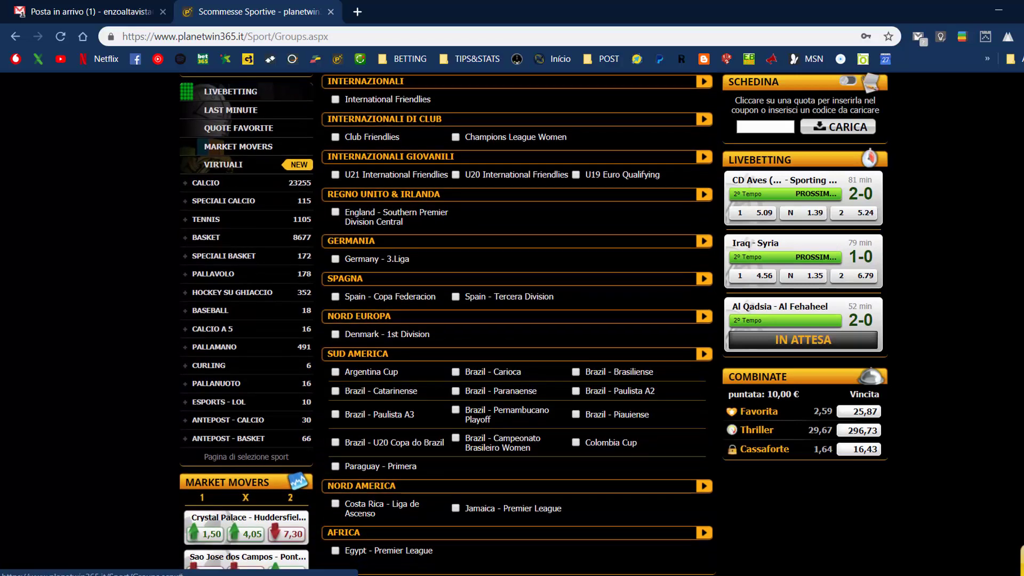
pyautogui.scroll(-1, 499, 288)
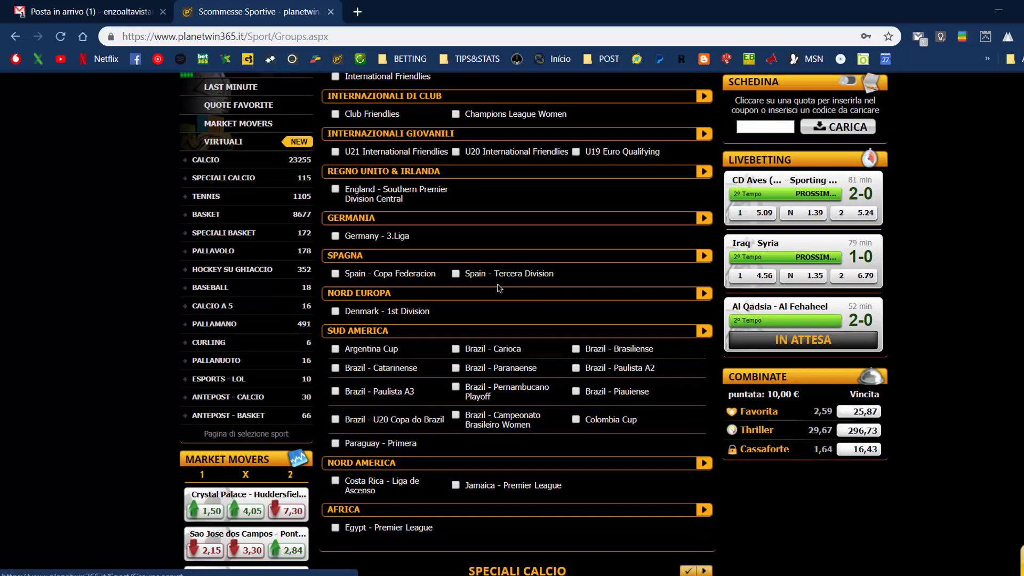
pyautogui.click(422, 274)
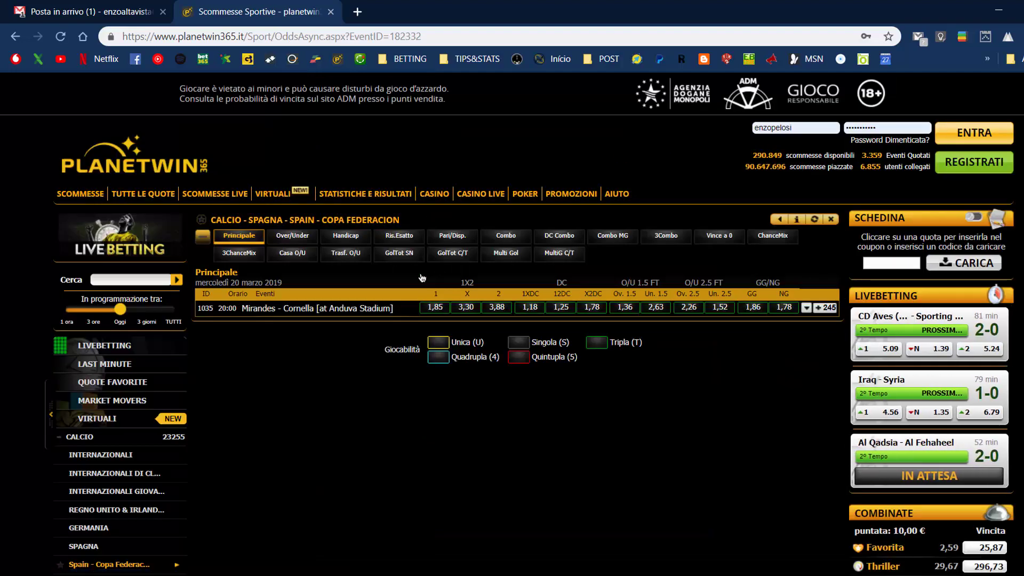
# Check the Argentina Cup odds, then go back to today's competitions list
pyautogui.click(777, 219)
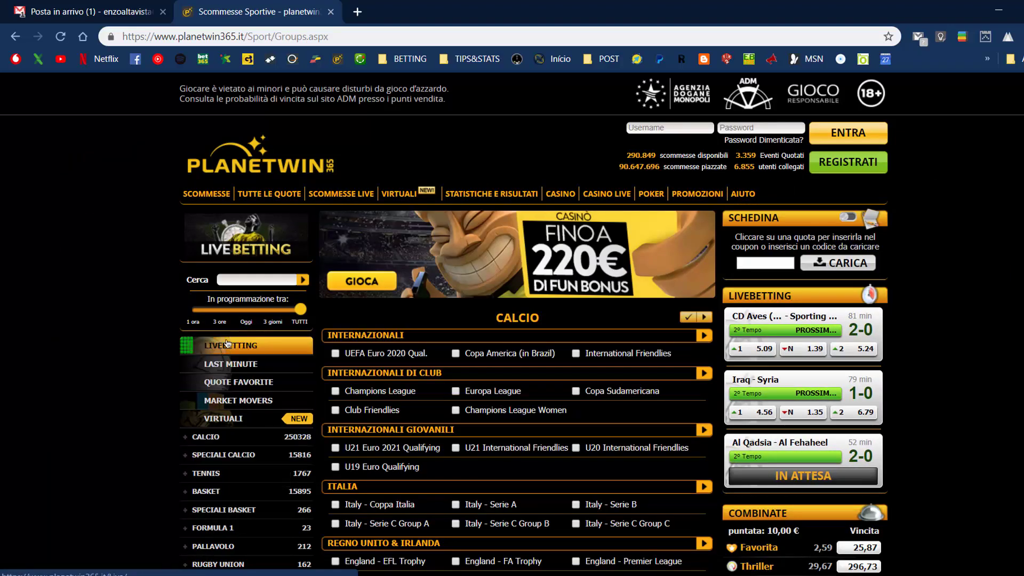
pyautogui.click(249, 314)
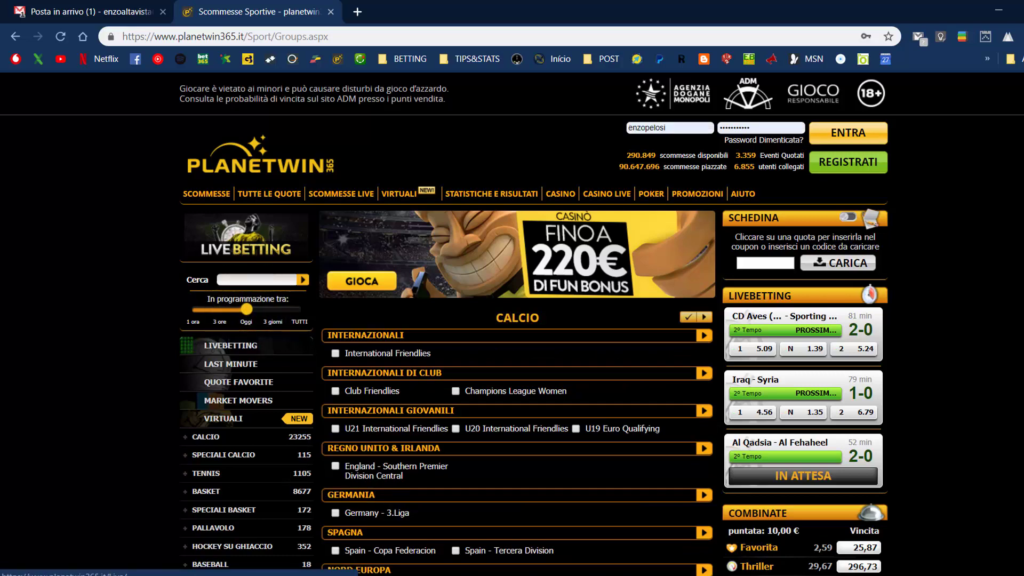
pyautogui.scroll(-6, 518, 320)
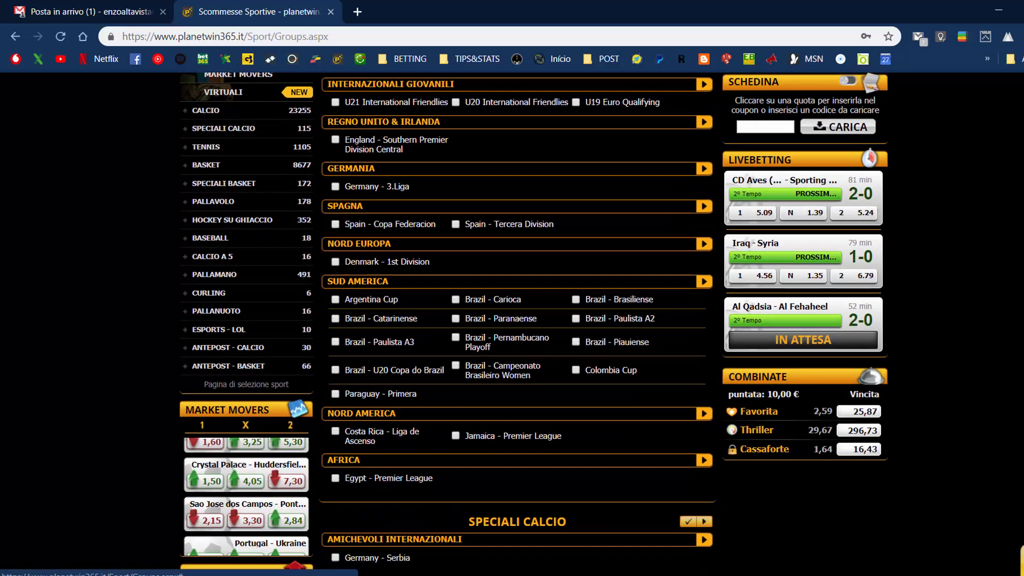
pyautogui.click(381, 291)
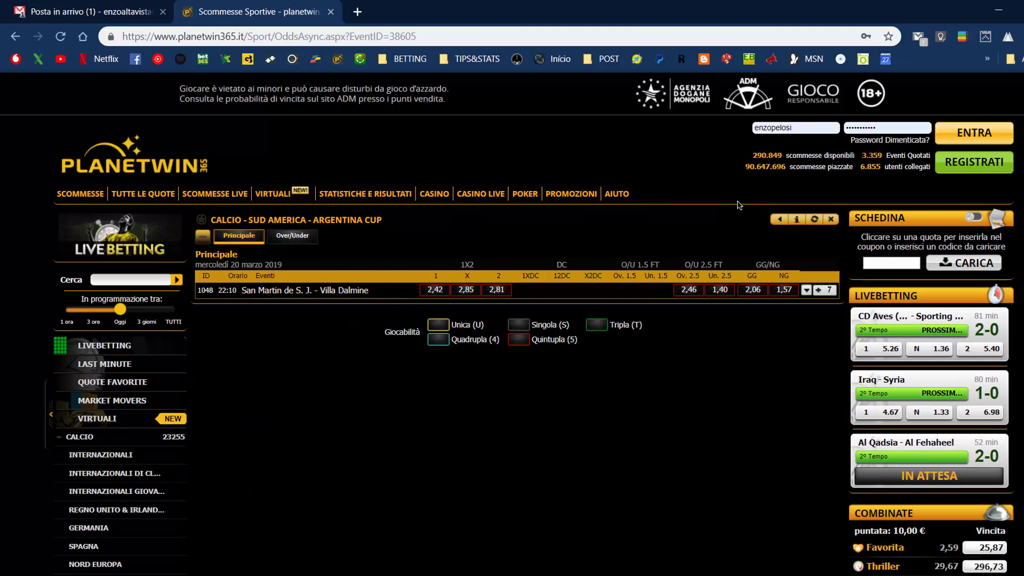
pyautogui.click(780, 219)
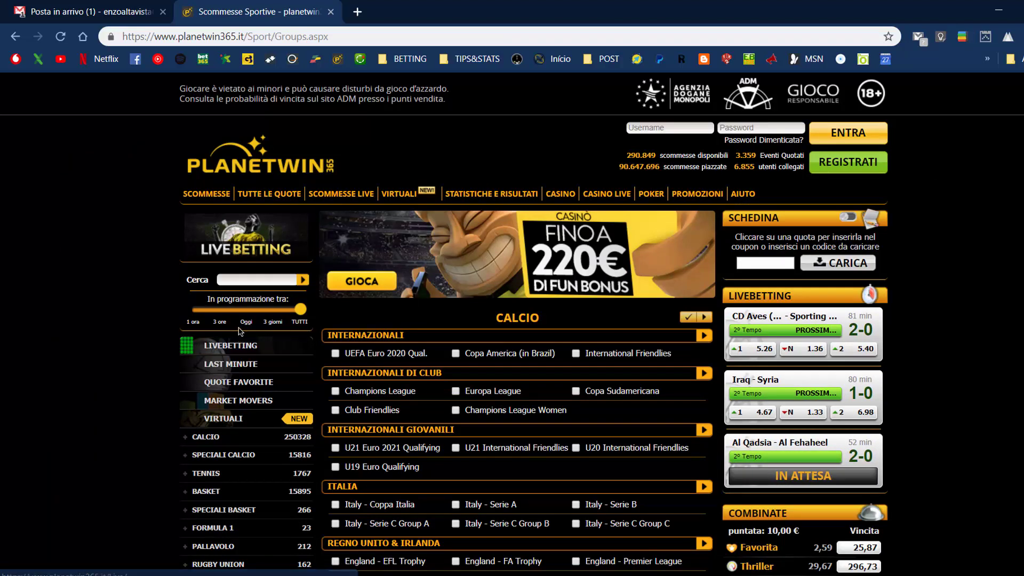
pyautogui.click(244, 312)
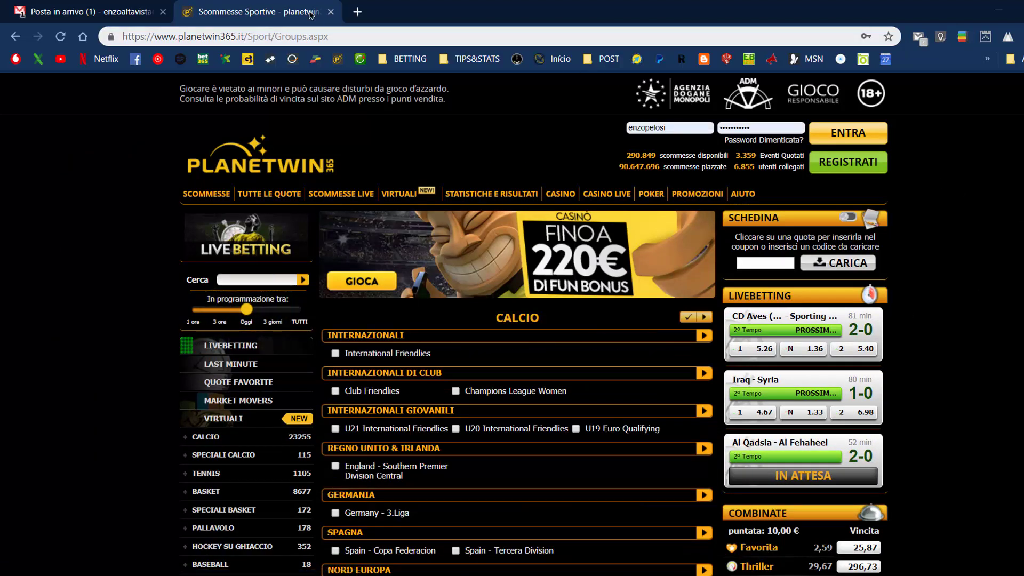
# Load Diretta.it in a new tab and scroll through Wednesday 20/03's football match list
pyautogui.click(357, 12)
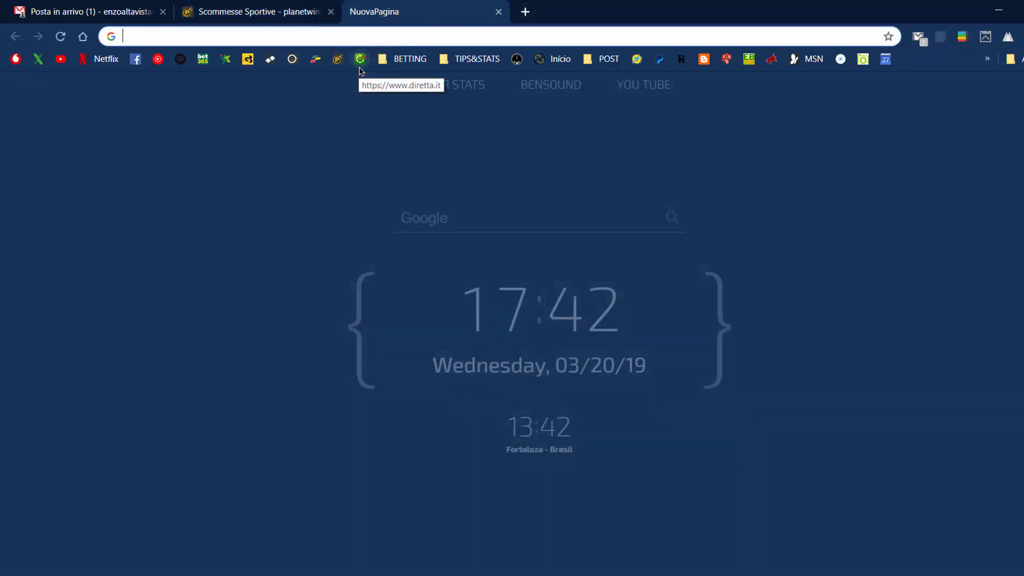
pyautogui.click(360, 59)
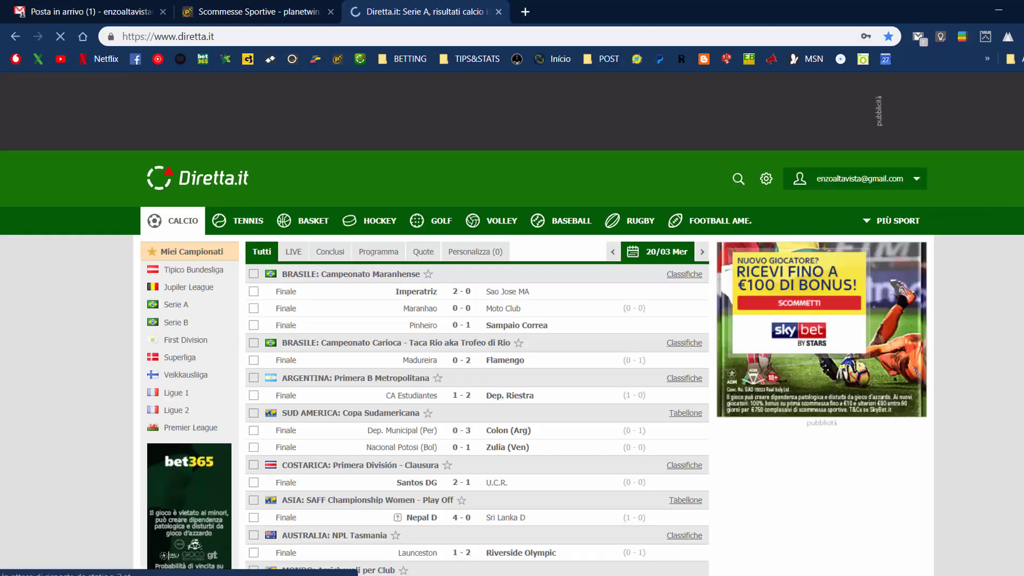
pyautogui.scroll(-3, 478, 321)
pyautogui.scroll(-3, 478, 321)
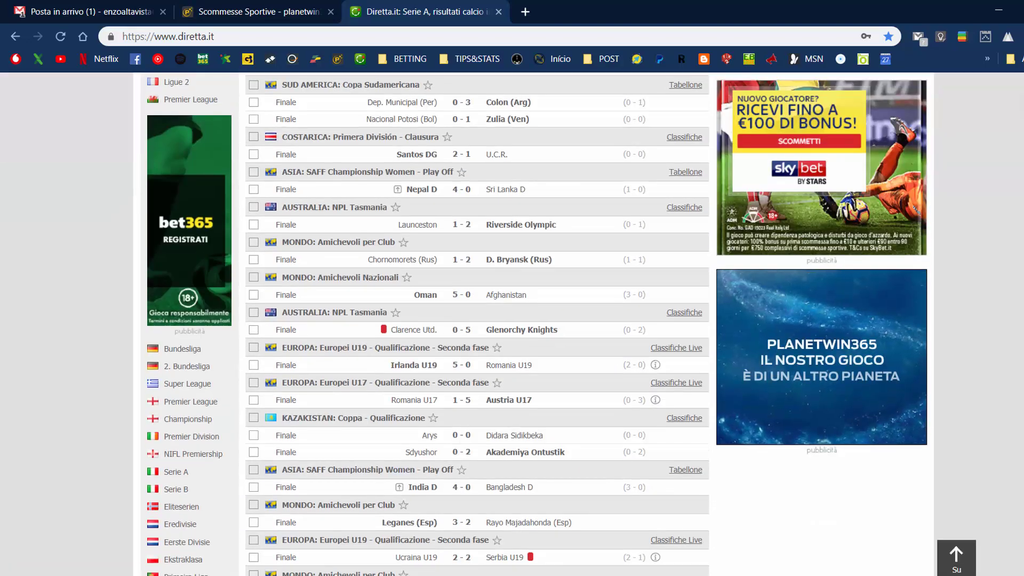
pyautogui.scroll(-6, 478, 320)
pyautogui.scroll(-3, 477, 320)
pyautogui.scroll(-6, 478, 320)
pyautogui.scroll(-3, 478, 320)
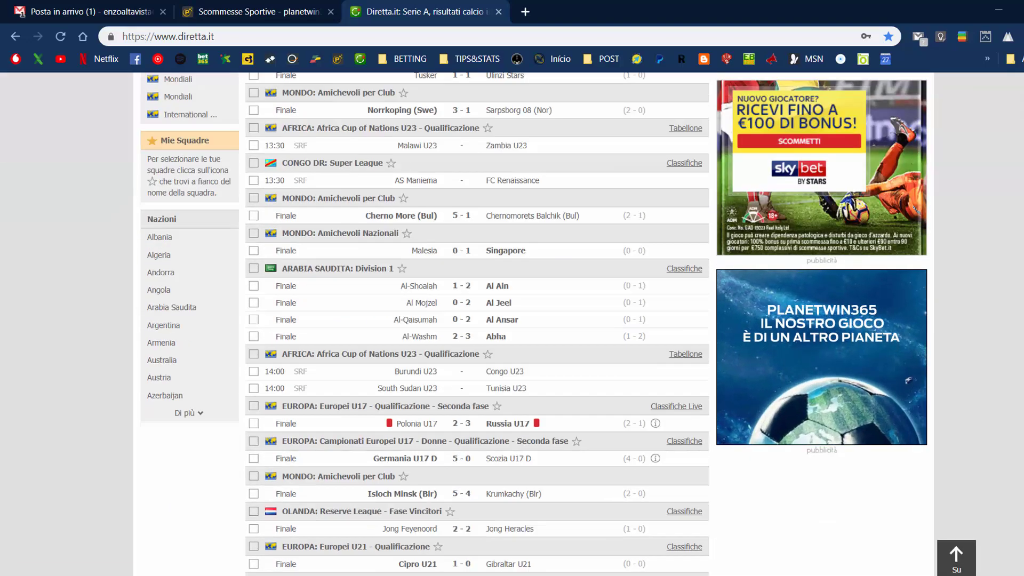
pyautogui.scroll(-5, 477, 320)
pyautogui.scroll(-2, 478, 320)
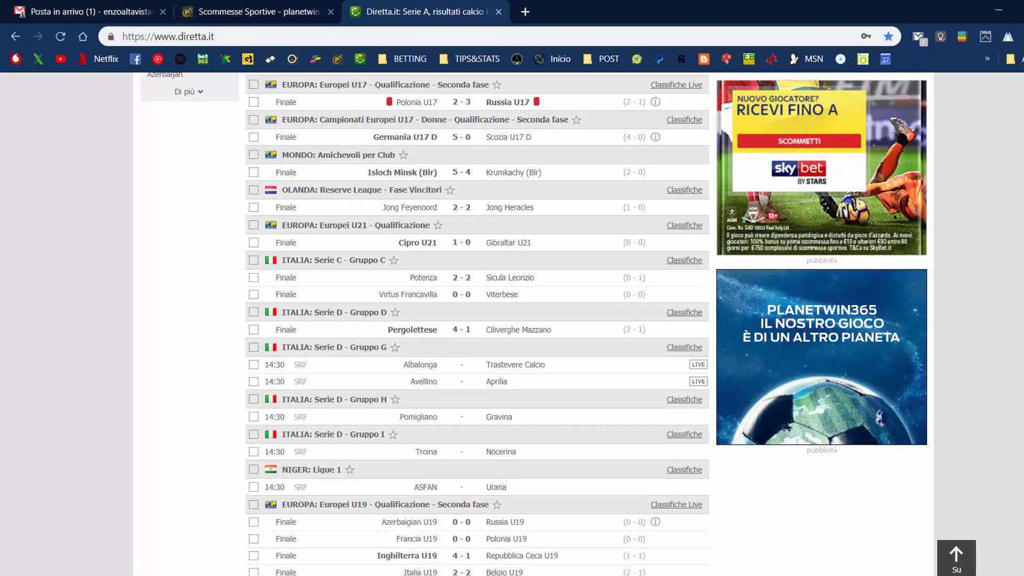
pyautogui.scroll(-1, 478, 320)
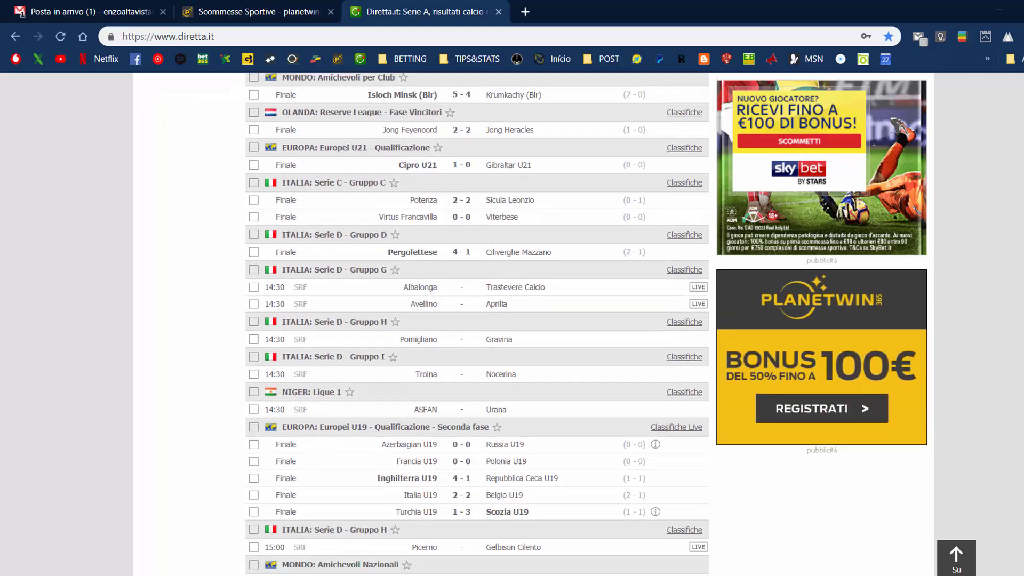
pyautogui.scroll(-1, 478, 321)
pyautogui.scroll(-2, 477, 324)
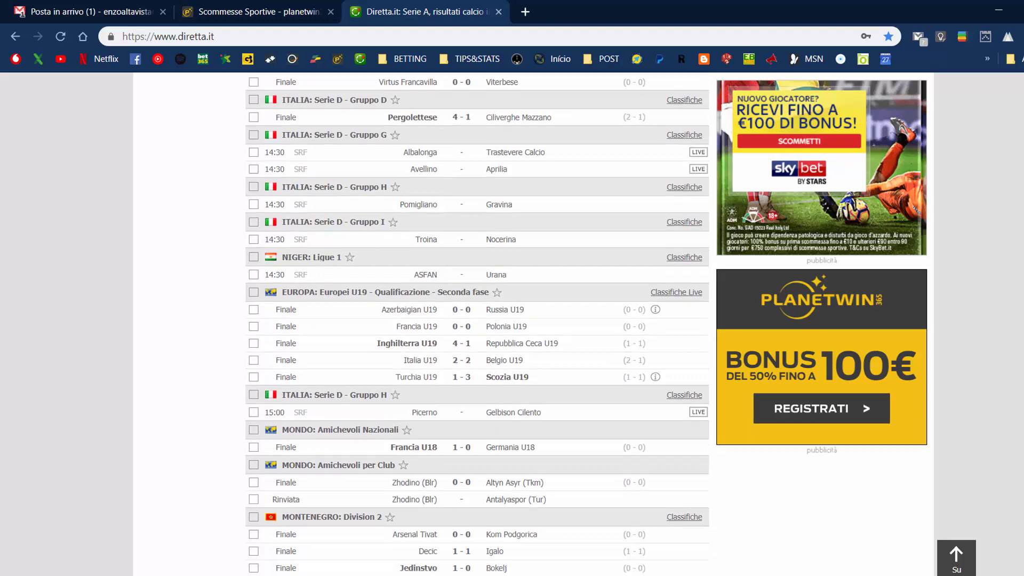
pyautogui.scroll(-3, 477, 324)
pyautogui.scroll(-1, 477, 324)
pyautogui.scroll(-2, 477, 324)
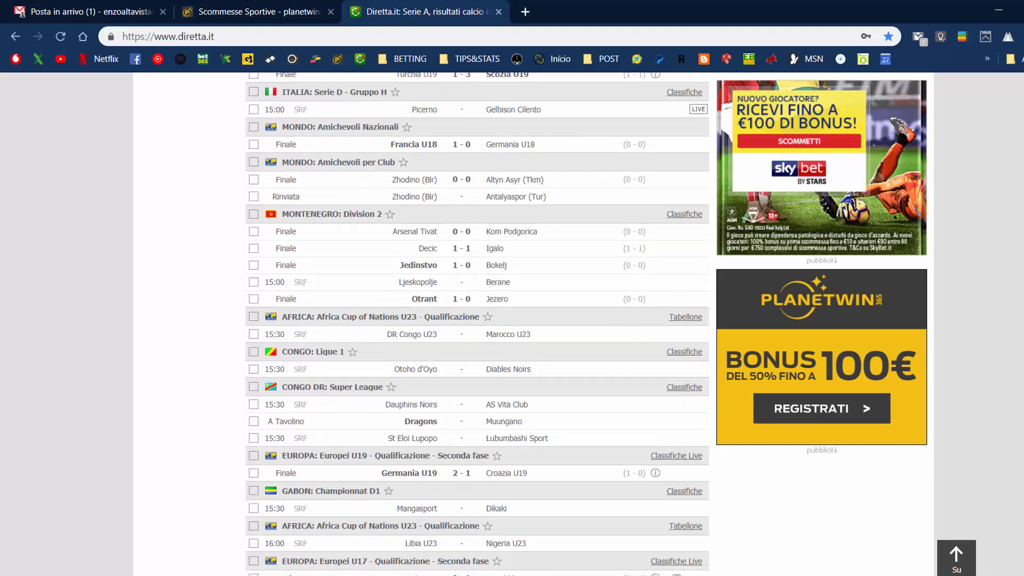
pyautogui.scroll(-2, 476, 324)
pyautogui.scroll(-2, 477, 324)
pyautogui.scroll(-3, 477, 324)
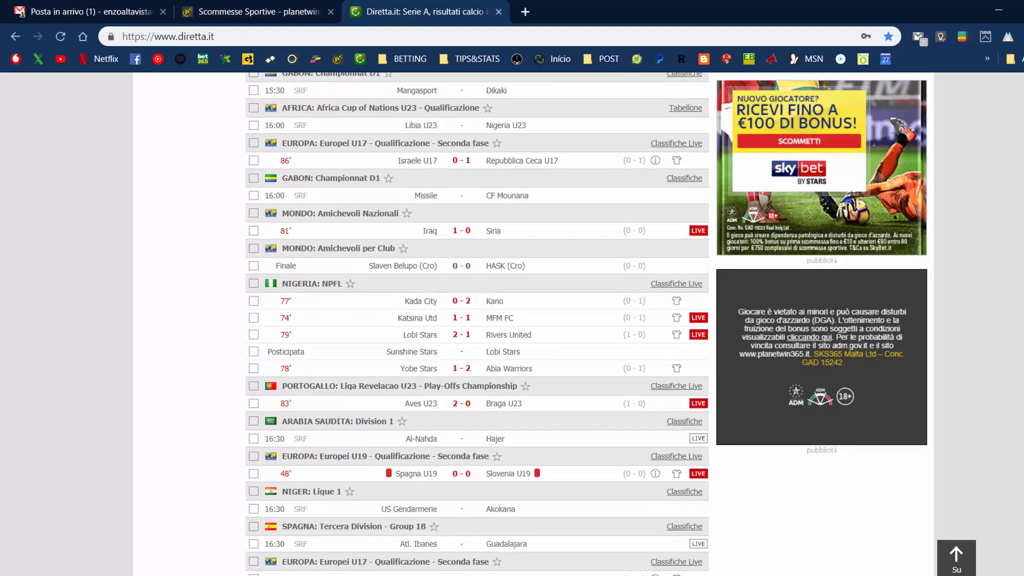
pyautogui.scroll(-2, 477, 324)
pyautogui.scroll(-2, 477, 324)
pyautogui.scroll(-1, 477, 324)
pyautogui.scroll(-1, 477, 323)
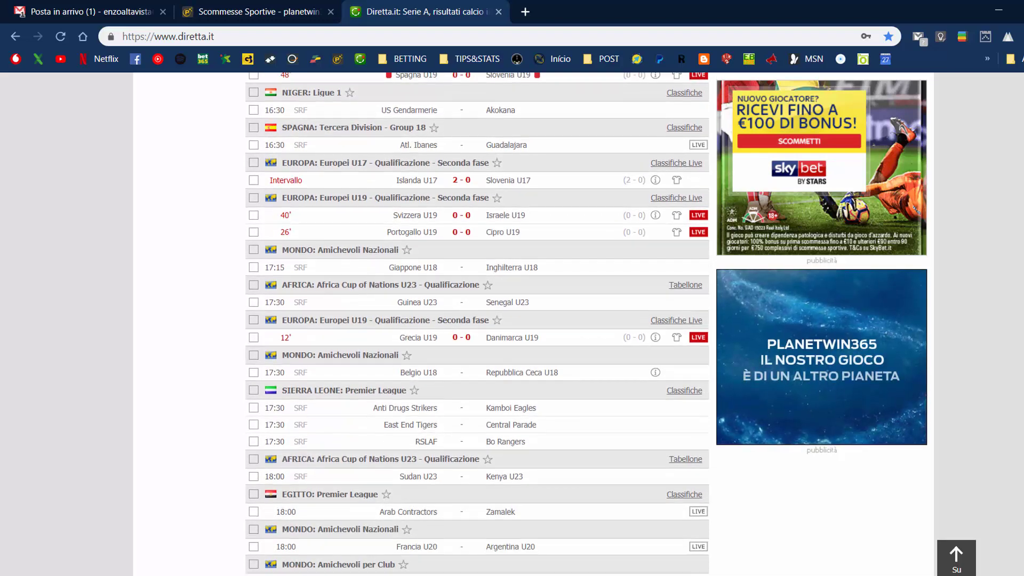
pyautogui.scroll(-1, 477, 324)
pyautogui.scroll(-1, 477, 324)
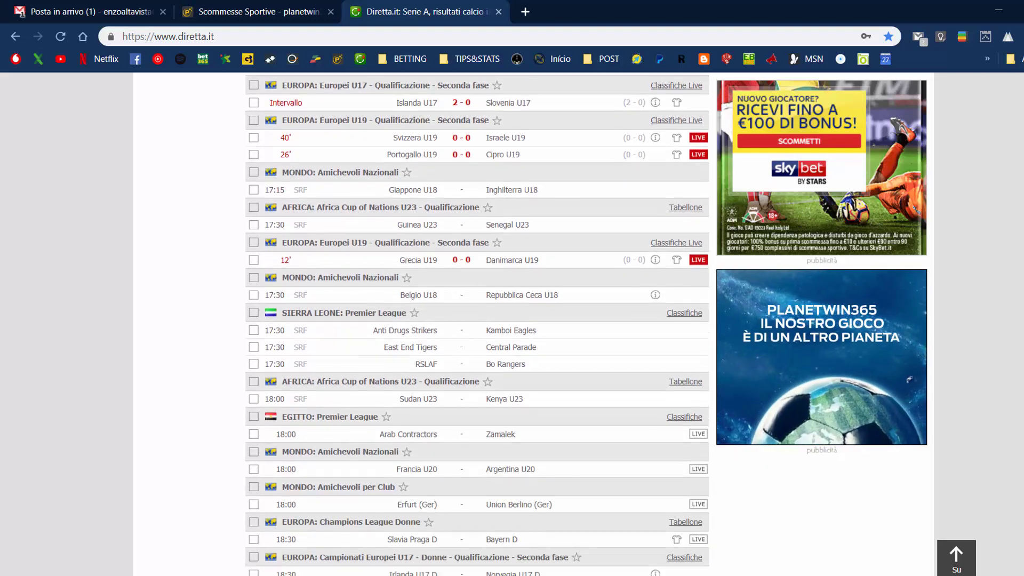
pyautogui.scroll(-1, 477, 324)
pyautogui.scroll(-1, 477, 324)
pyautogui.scroll(-1, 477, 324)
pyautogui.scroll(-1, 477, 324)
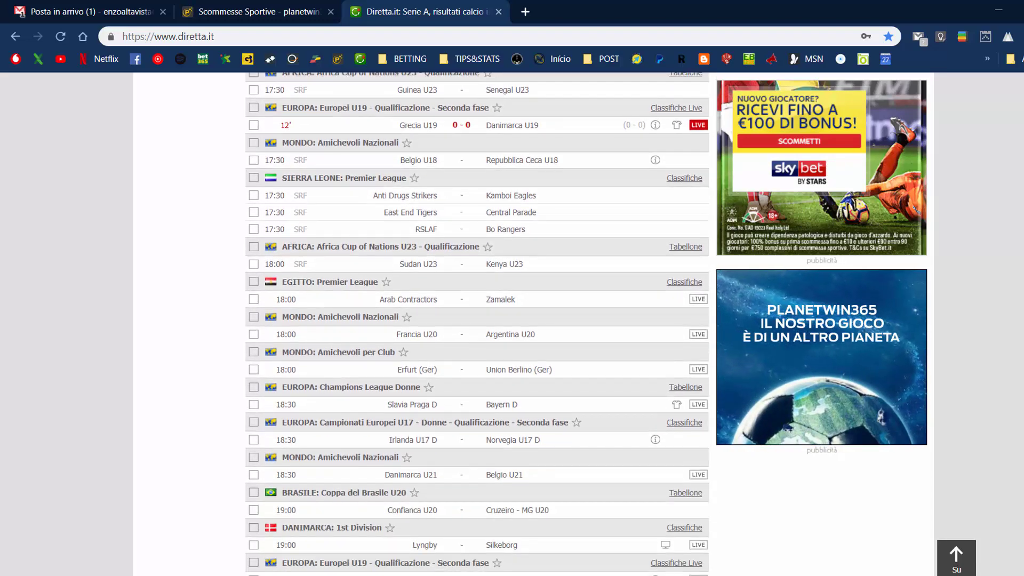
pyautogui.scroll(-1, 477, 324)
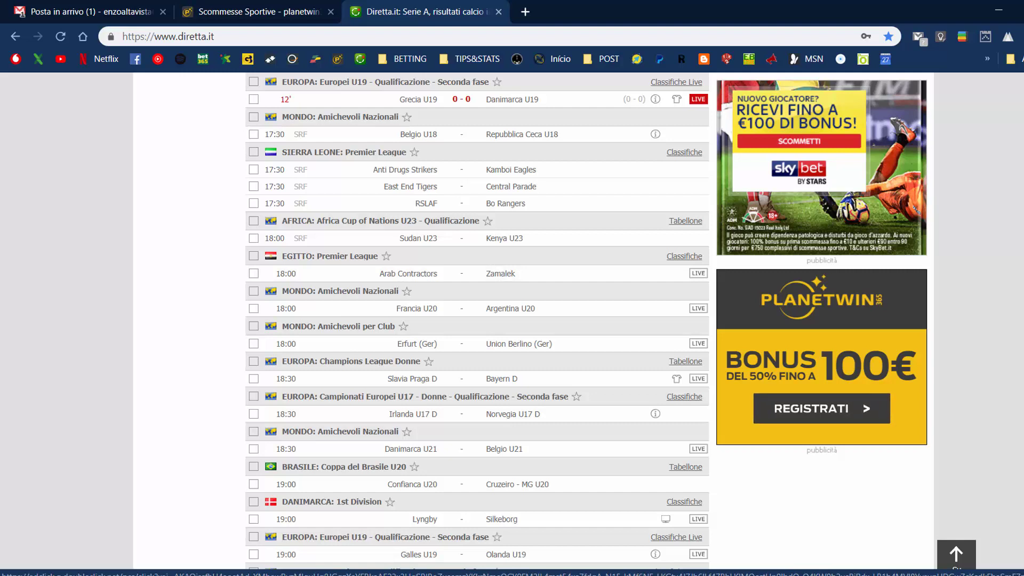
pyautogui.scroll(-1, 477, 320)
pyautogui.scroll(-2, 477, 321)
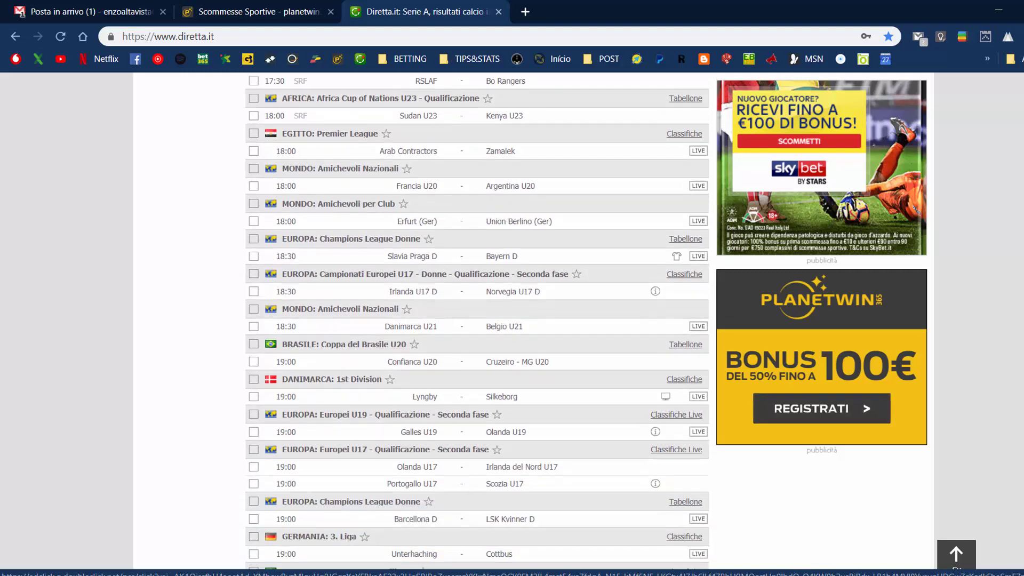
pyautogui.scroll(-2, 477, 320)
pyautogui.scroll(-1, 477, 320)
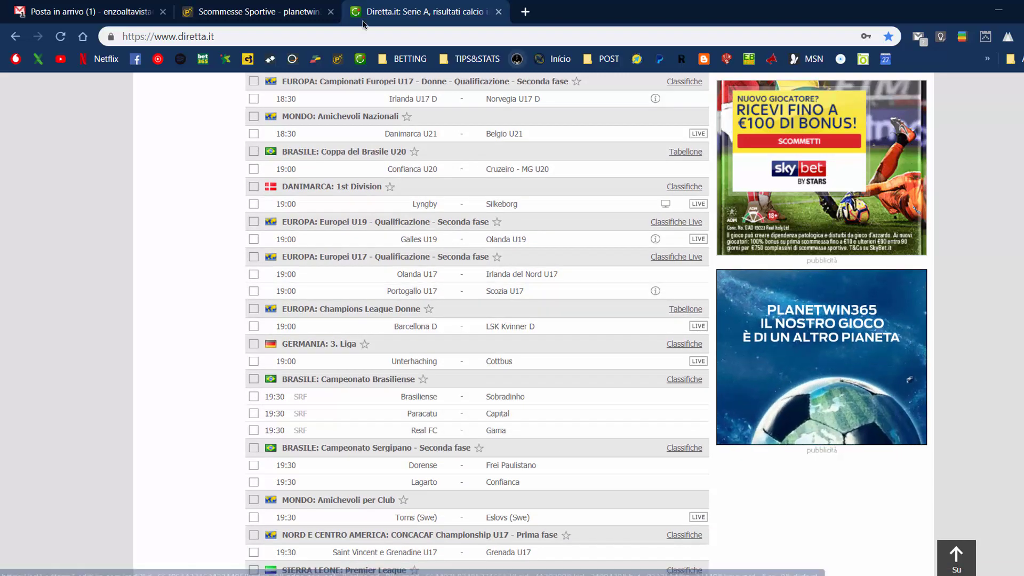
# Copy the Brasiliense Risultato Esatto odds table from Planetwin365 and import it into HORACOLO
pyautogui.click(261, 11)
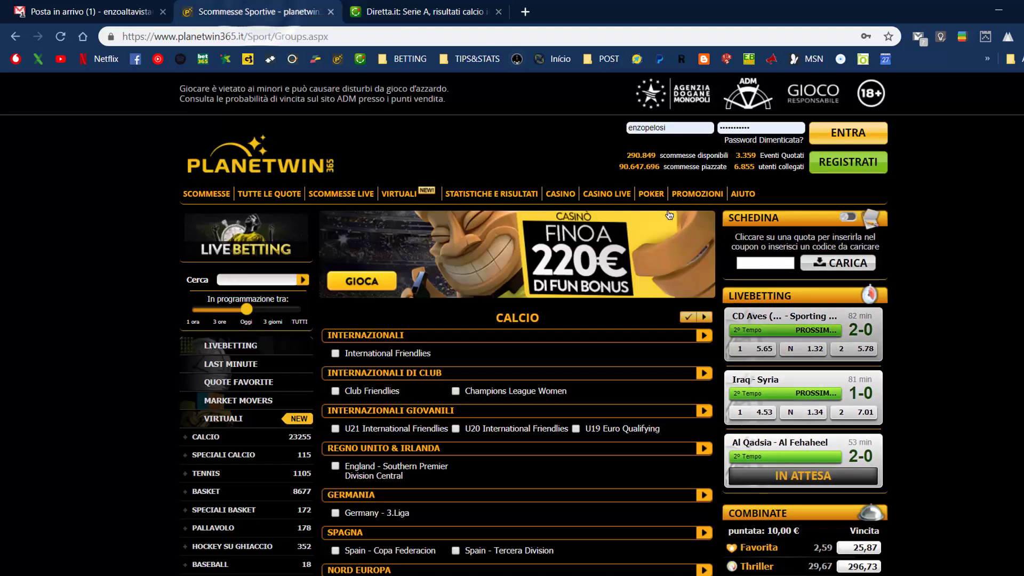
pyautogui.scroll(-8, 513, 320)
pyautogui.scroll(-3, 644, 189)
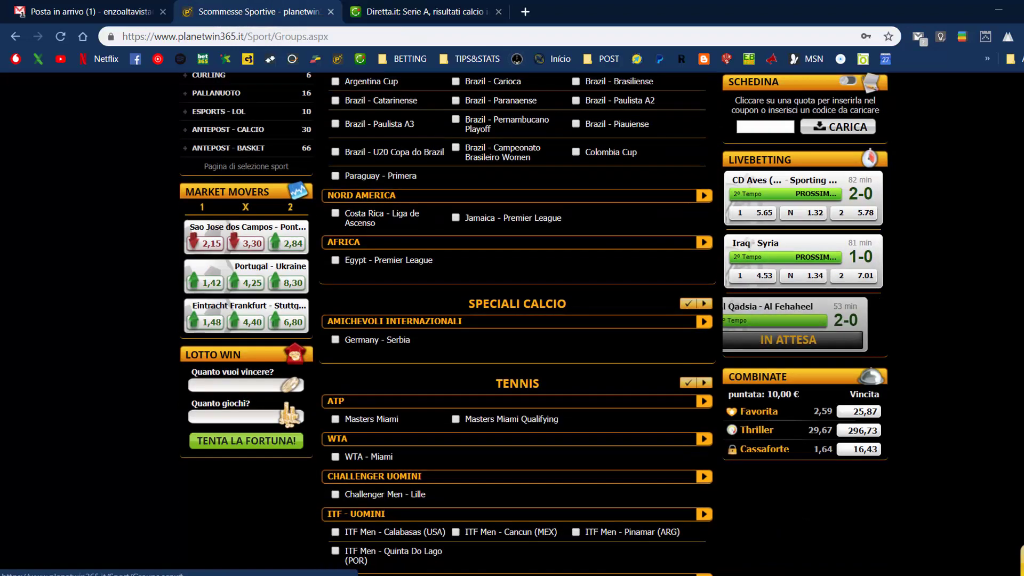
pyautogui.scroll(3, 645, 189)
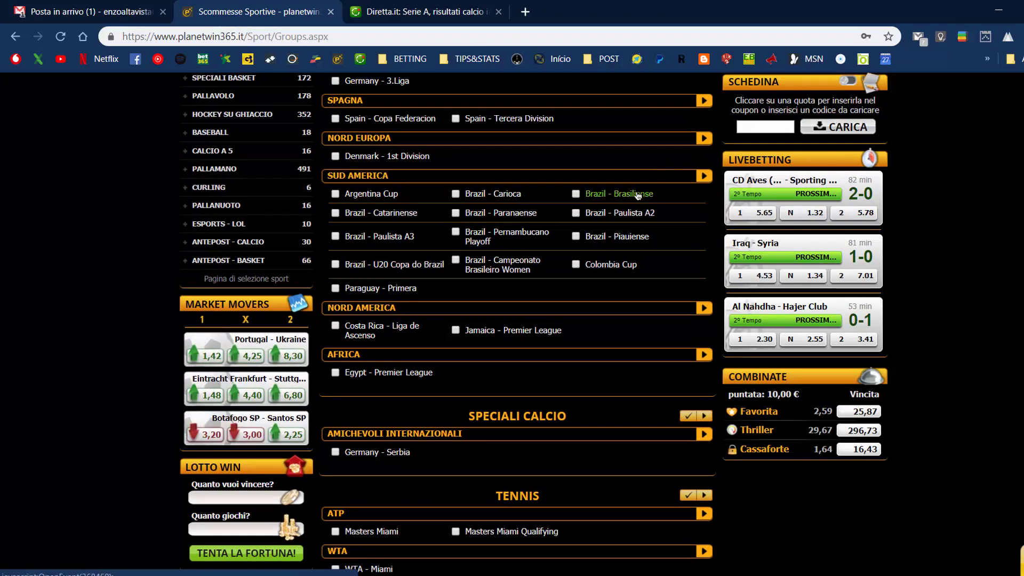
pyautogui.click(643, 193)
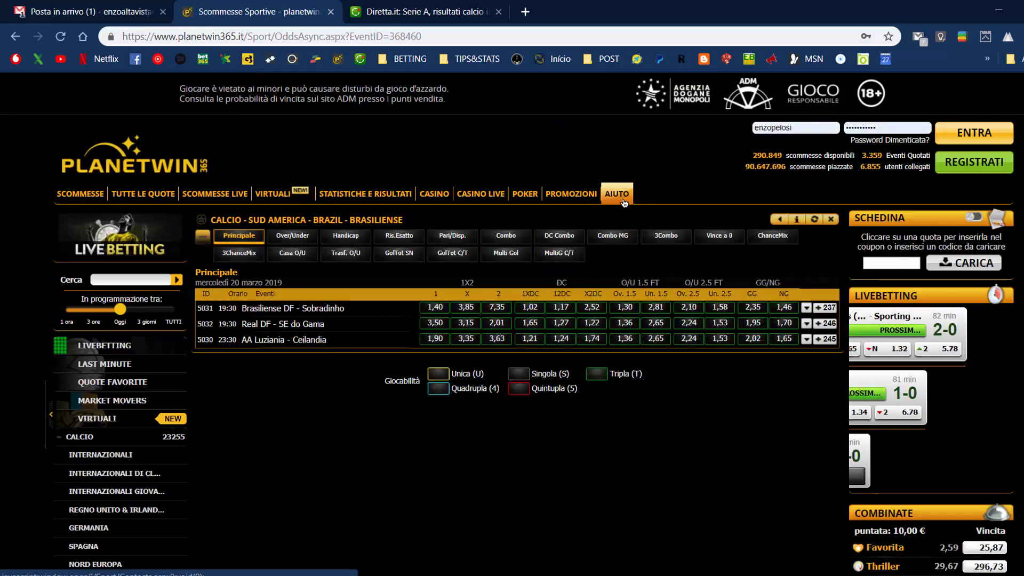
pyautogui.click(413, 235)
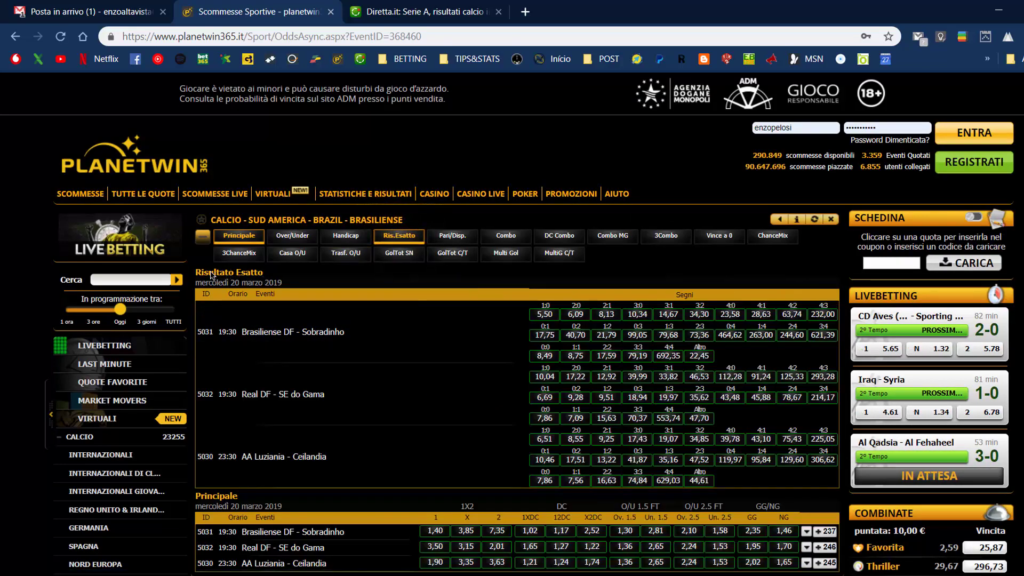
pyautogui.moveTo(196, 274); pyautogui.dragTo(712, 479)
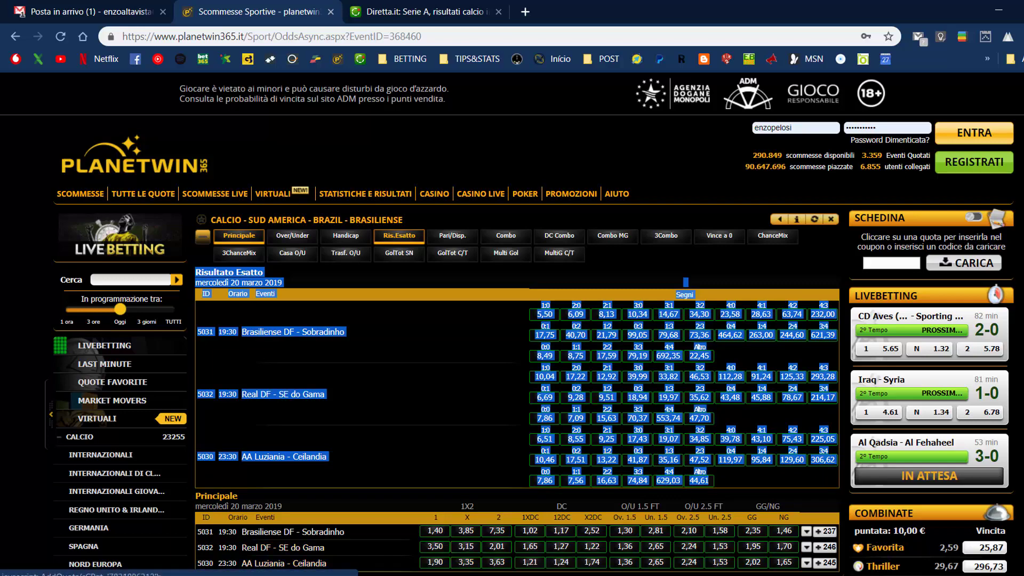
pyautogui.hotkey('alt', 'Tab')
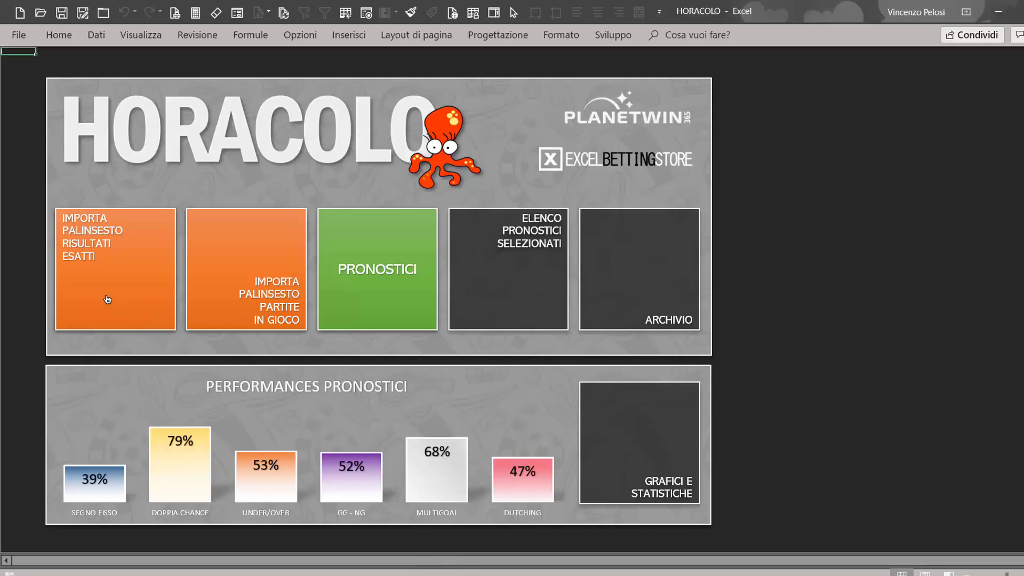
pyautogui.click(107, 299)
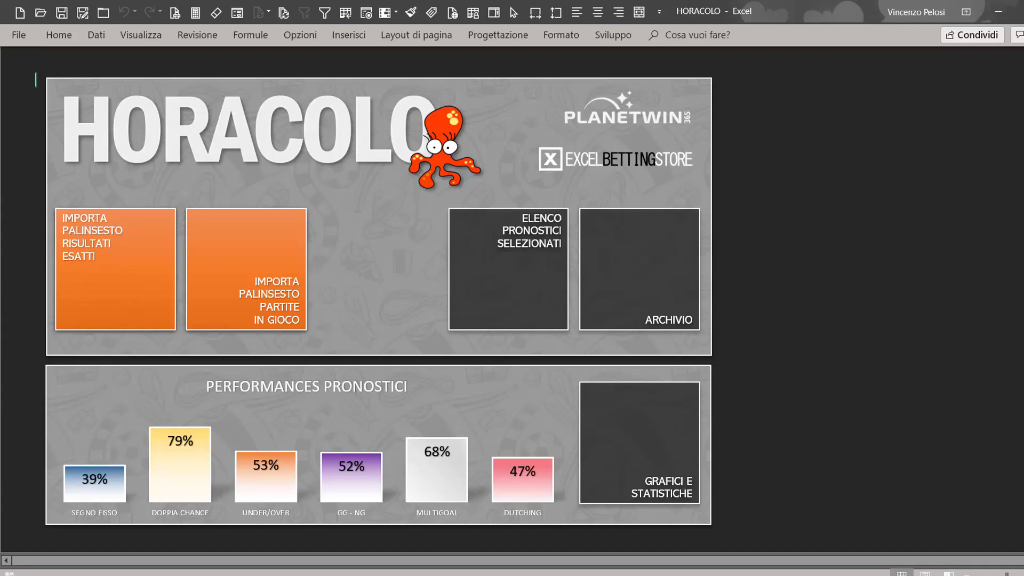
# Copy the Principale odds table and import the three-match schedule into HORACOLO
pyautogui.click(470, 523)
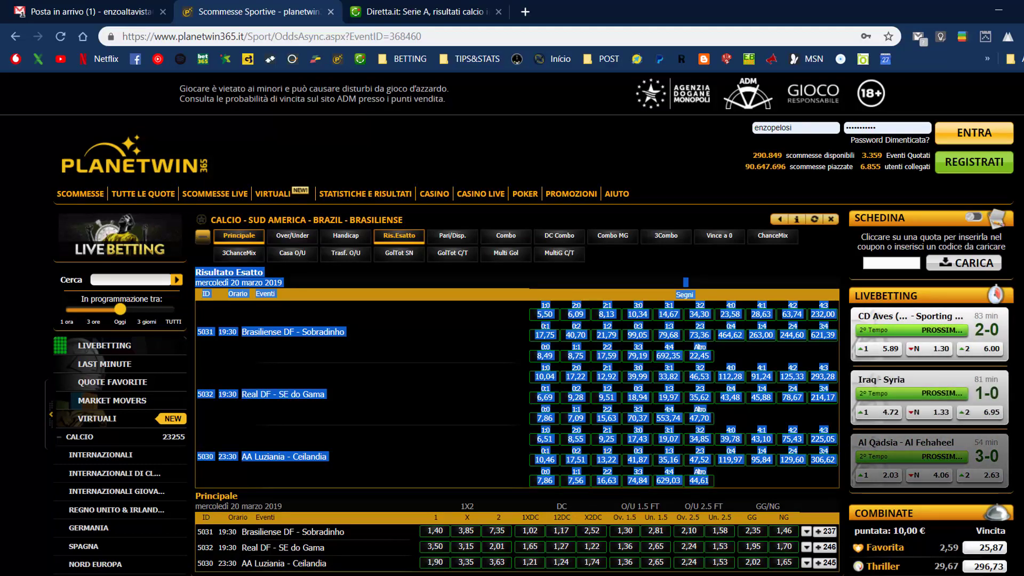
pyautogui.scroll(-3, 232, 310)
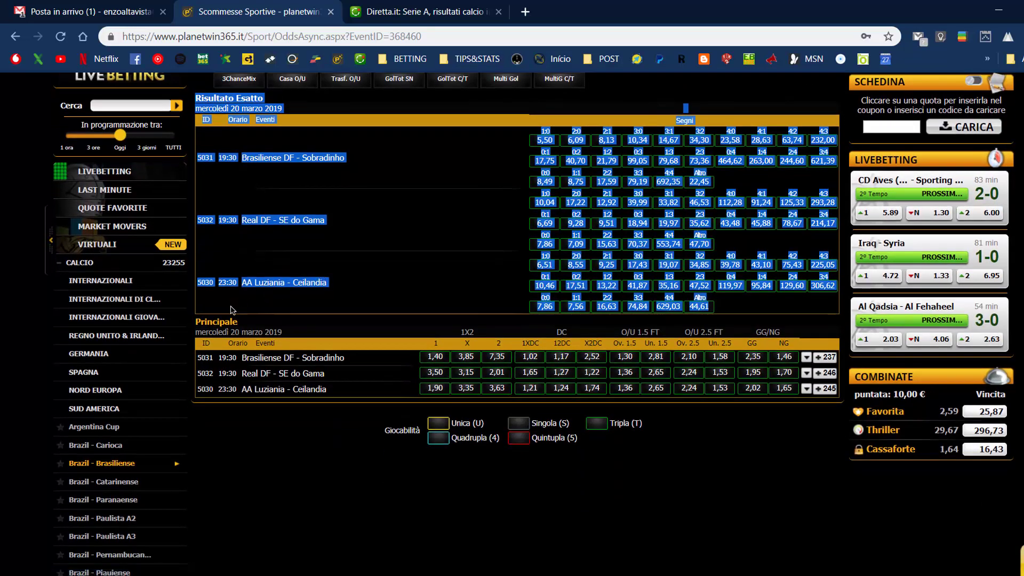
pyautogui.moveTo(195, 322)
pyautogui.mouseDown()
pyautogui.moveTo(375, 365)
pyautogui.moveTo(828, 389)
pyautogui.mouseUp()
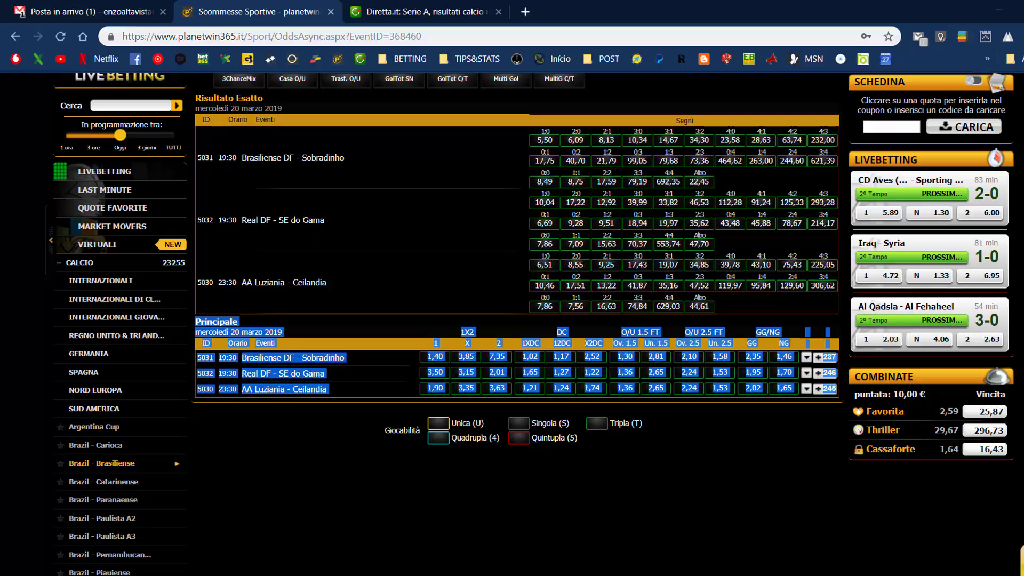
pyautogui.hotkey('alt', 'Tab')
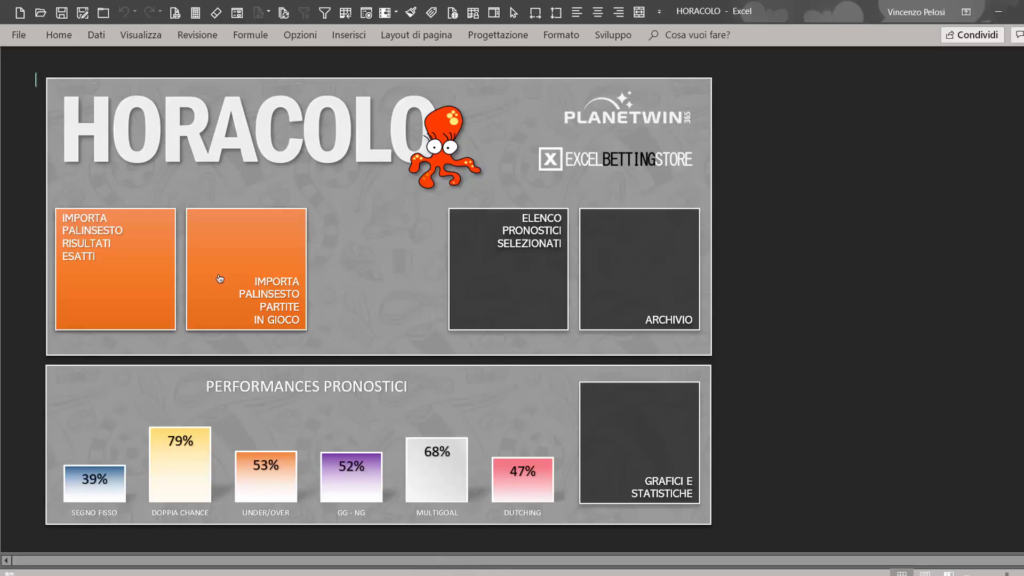
pyautogui.click(216, 280)
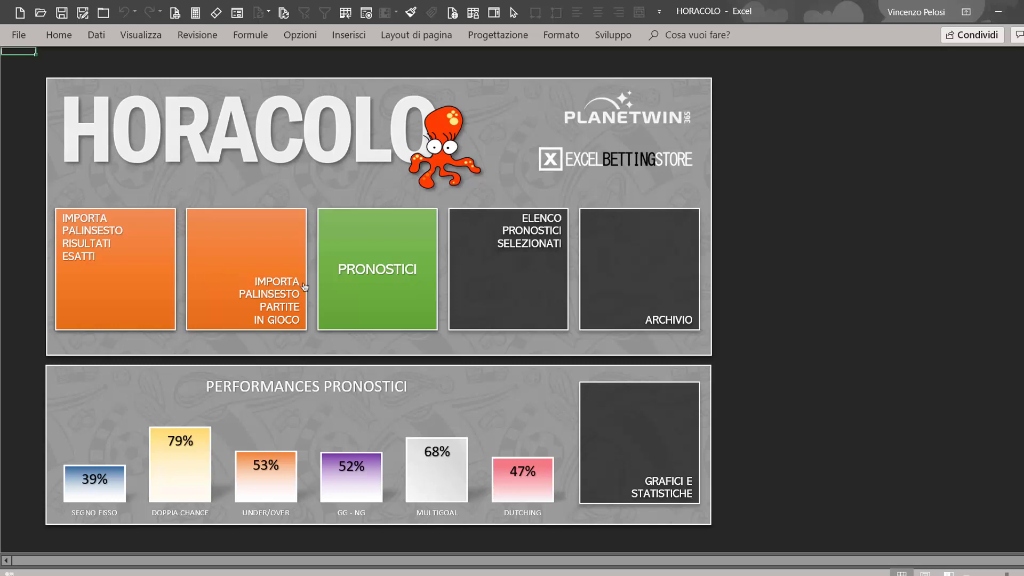
# Save the Brasiliense DF - Sobradinho prediction in PRONOSTICI, then close the window
pyautogui.click(365, 299)
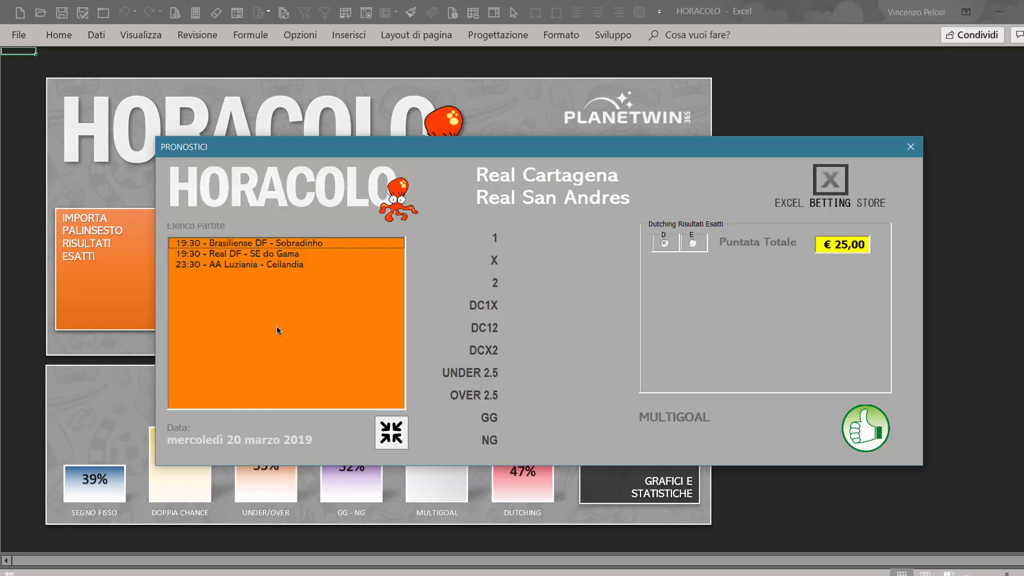
pyautogui.click(259, 244)
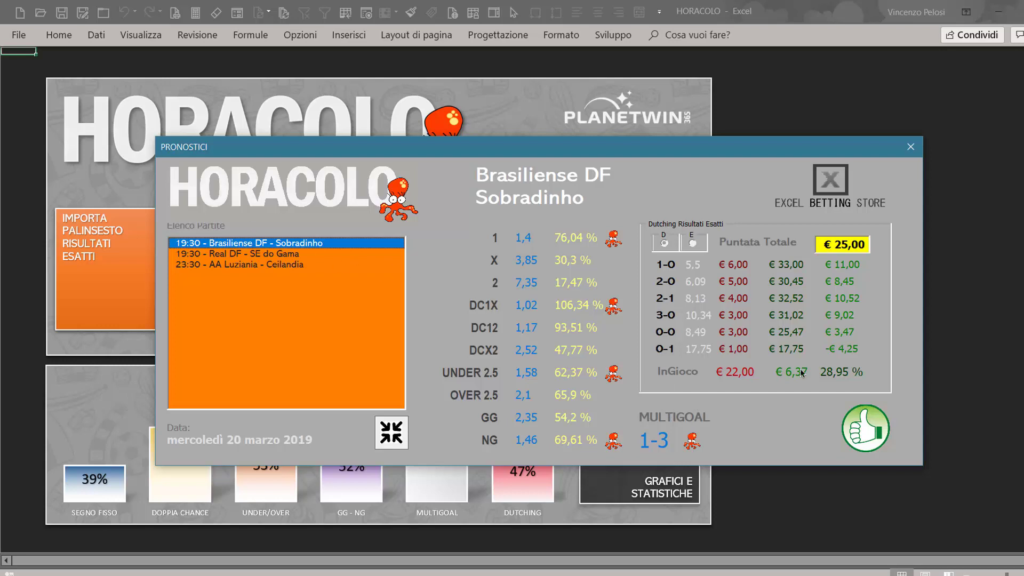
pyautogui.click(865, 430)
pyautogui.click(906, 151)
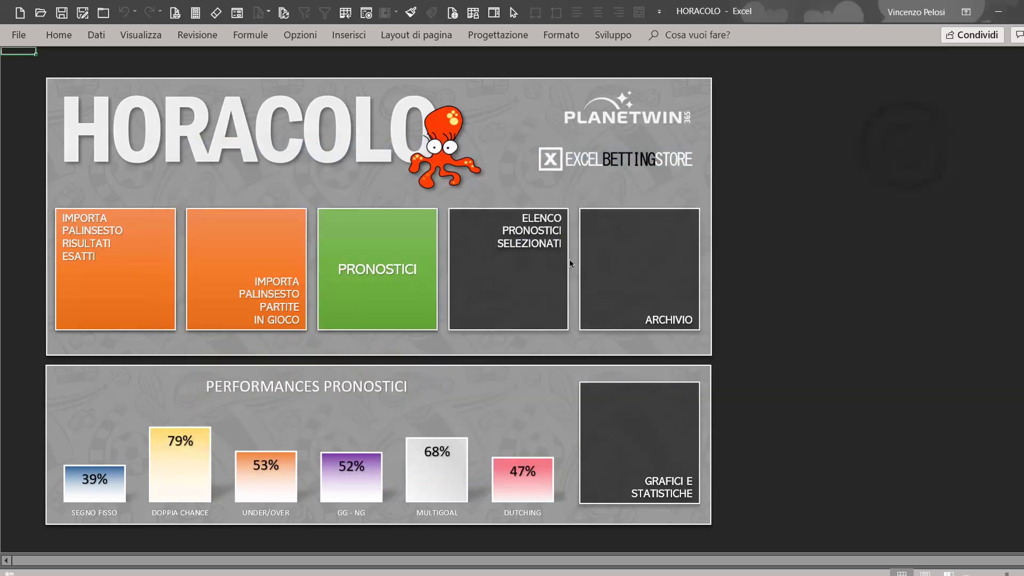
# Empty the ELENCO PRONOSTICI SELEZIONATI list with AZZERA ELENCO and return home
pyautogui.click(529, 280)
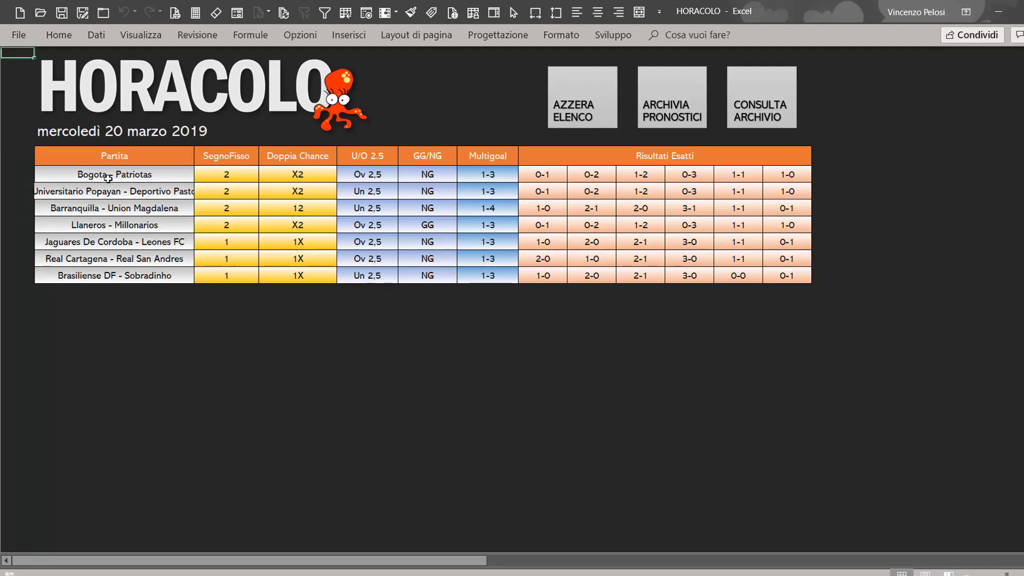
pyautogui.click(583, 119)
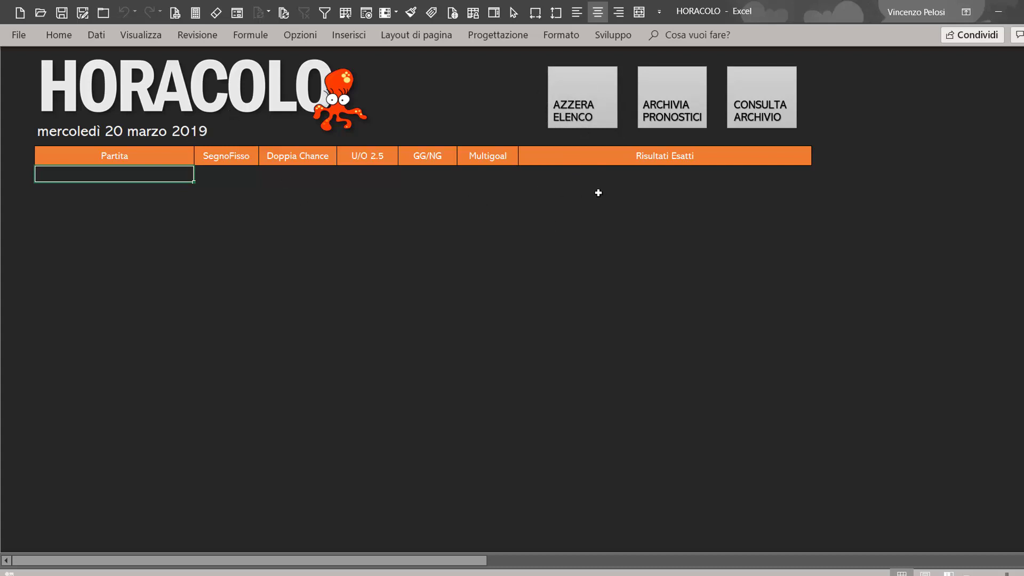
pyautogui.click(185, 102)
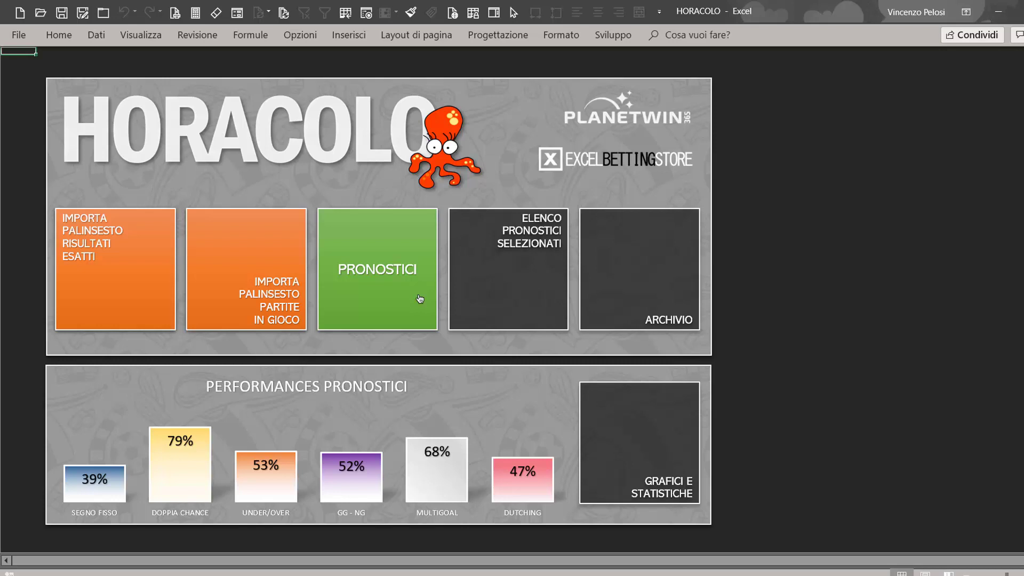
# Set the total dutching stake to €30 and save the Brasiliense DF - Sobradinho prediction
pyautogui.click(420, 299)
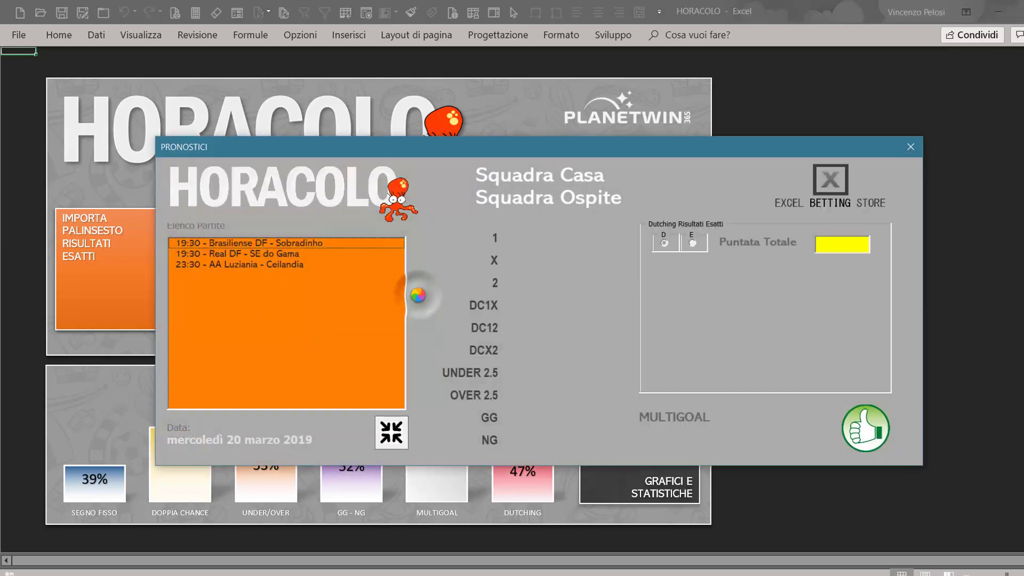
pyautogui.click(269, 247)
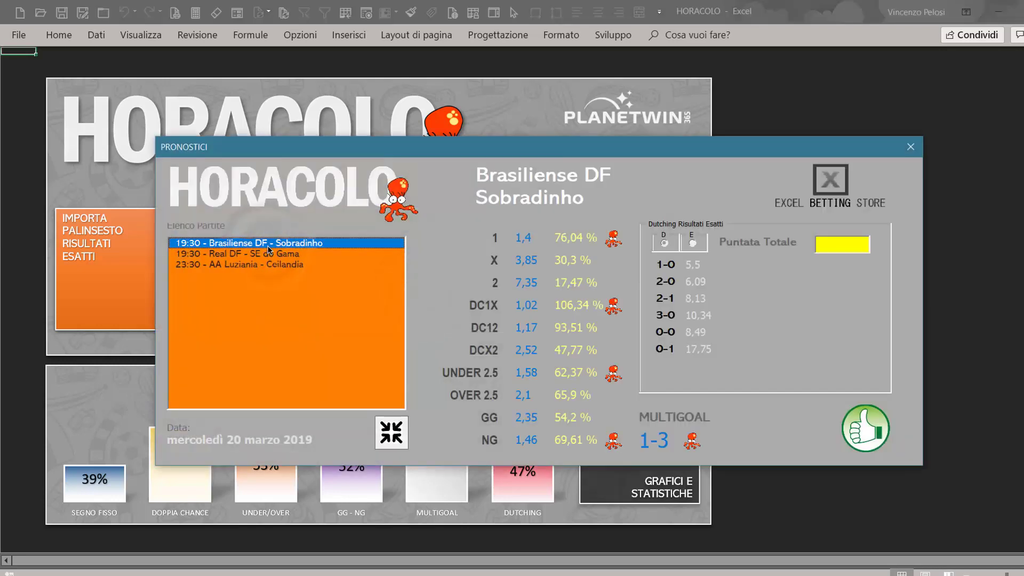
pyautogui.click(836, 248)
pyautogui.write('3')
pyautogui.write('0')
pyautogui.press('Return')
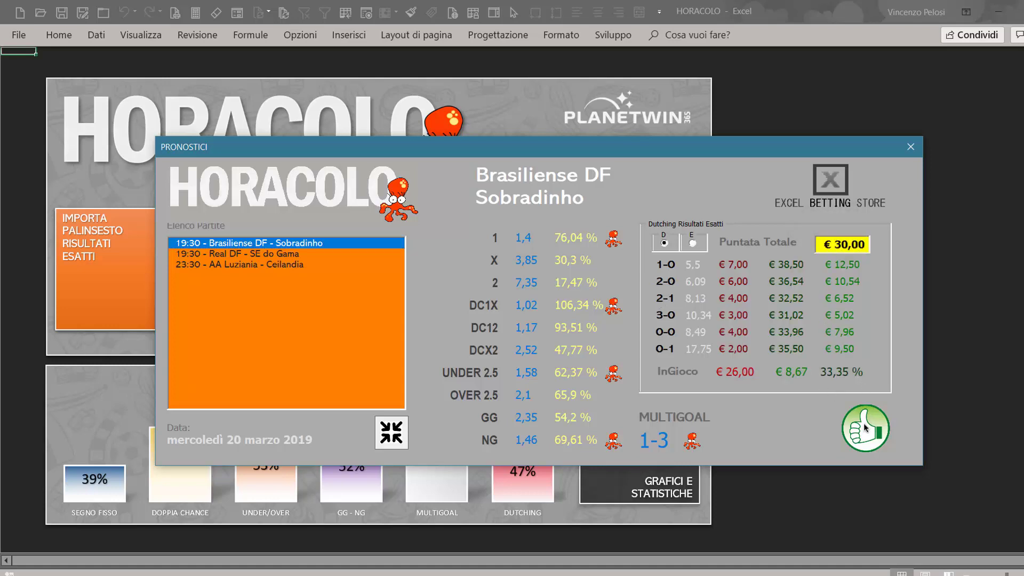
pyautogui.click(864, 431)
# Save the Real DF - SE do Gama and AA Luziania - Ceilandia predictions
pyautogui.click(242, 256)
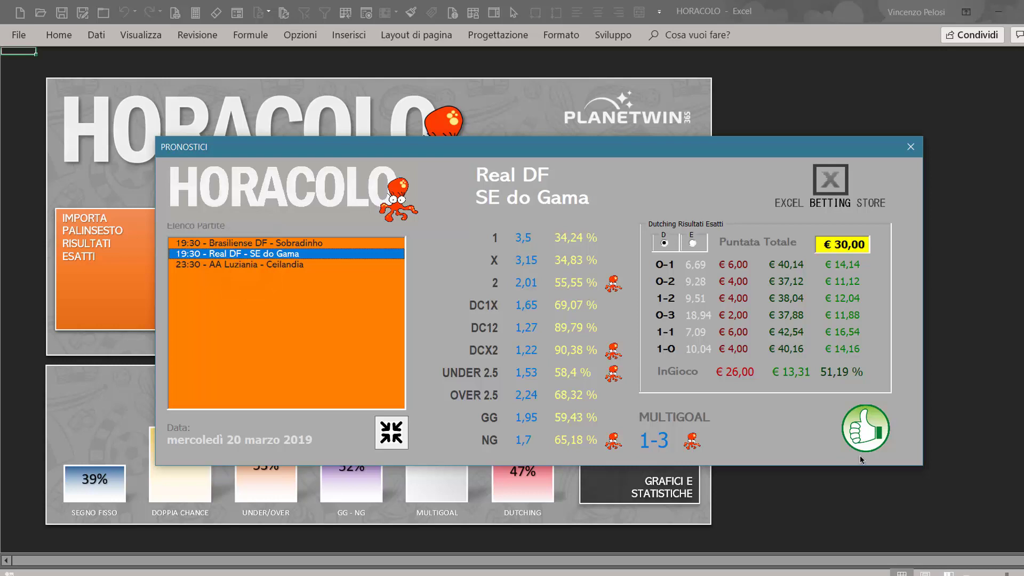
pyautogui.click(869, 424)
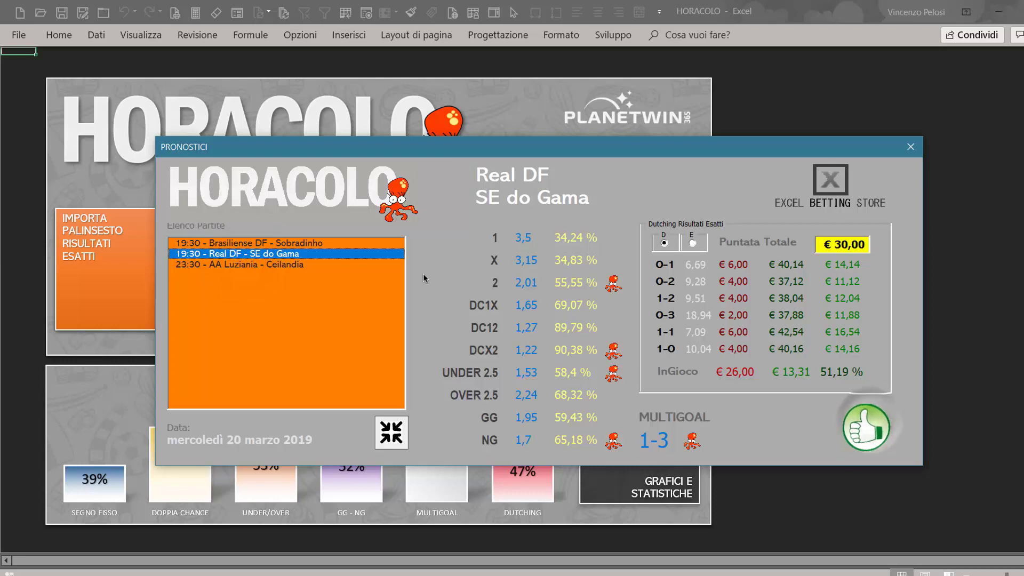
pyautogui.click(281, 266)
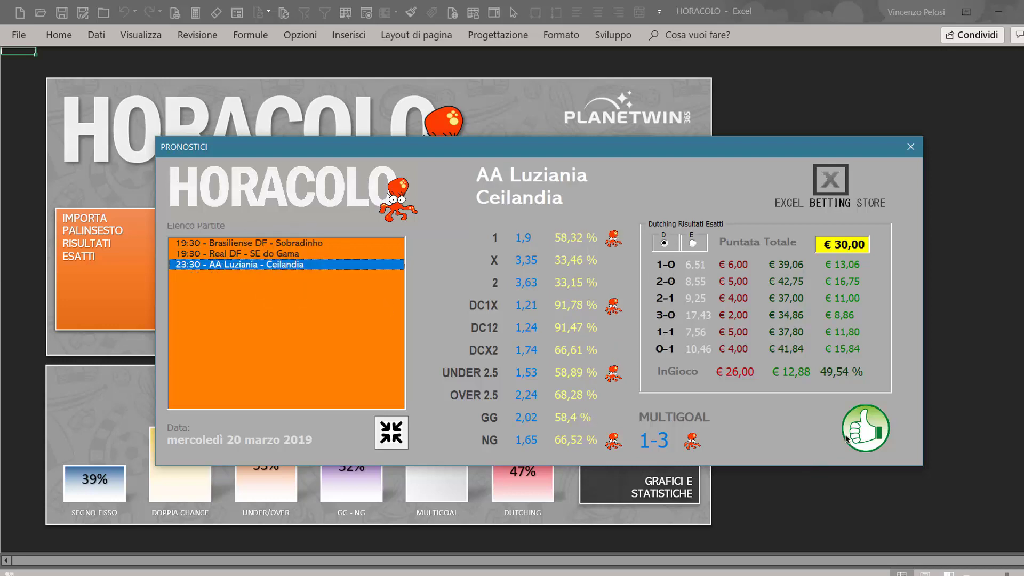
pyautogui.click(872, 433)
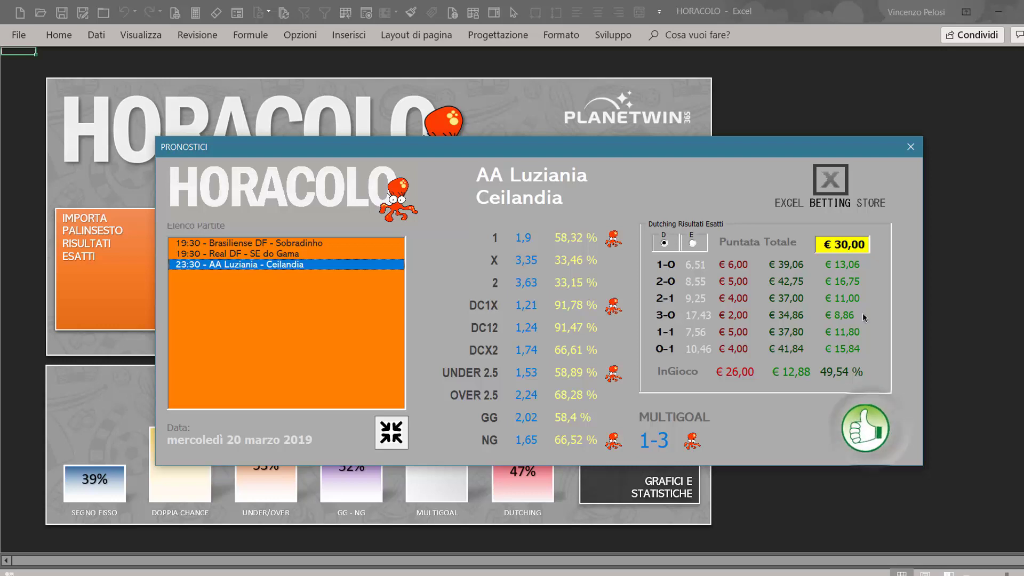
pyautogui.click(911, 147)
# Archive the three listed predictions and clear the selected-predictions list
pyautogui.click(533, 268)
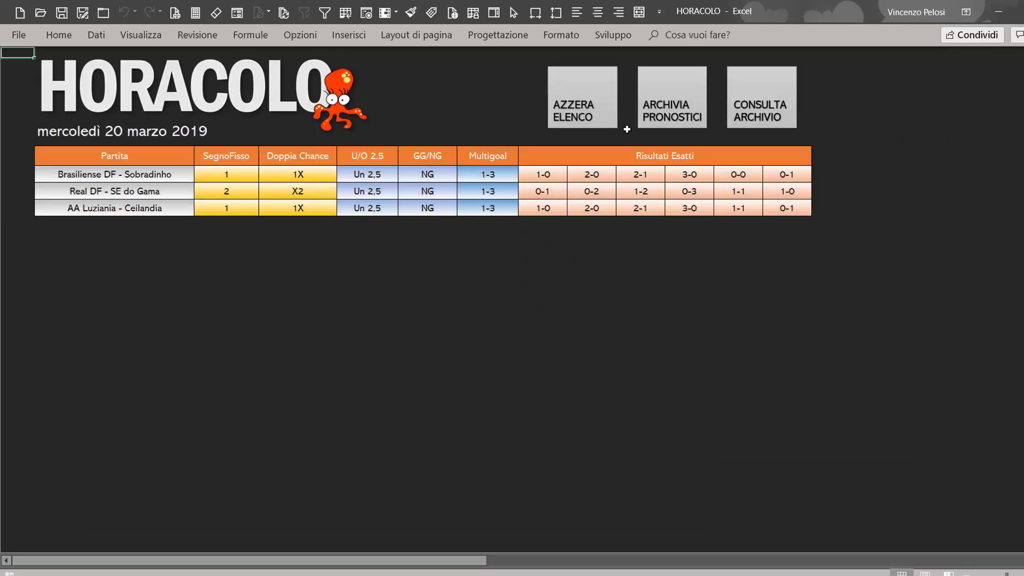
pyautogui.click(660, 114)
pyautogui.click(599, 105)
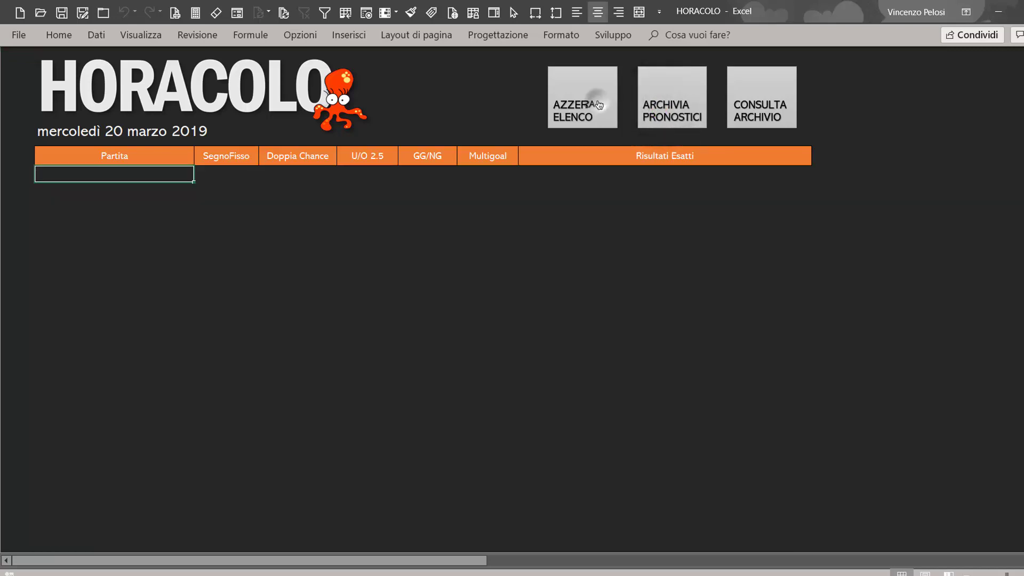
# In Archivio Statistico, jump to the latest events and select the 20/03/2019 rows
pyautogui.click(756, 114)
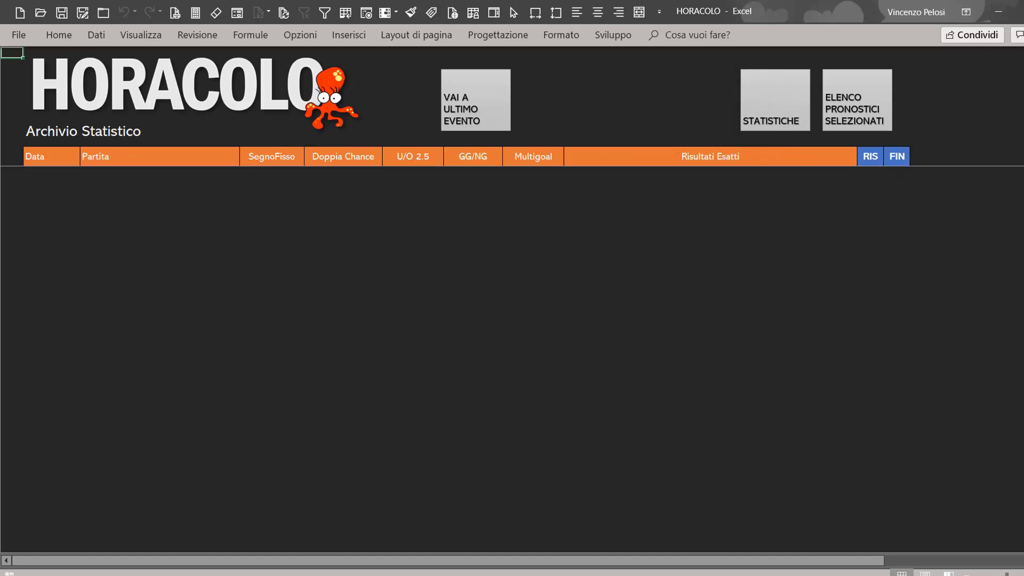
pyautogui.moveTo(1022, 59); pyautogui.dragTo(1022, 66)
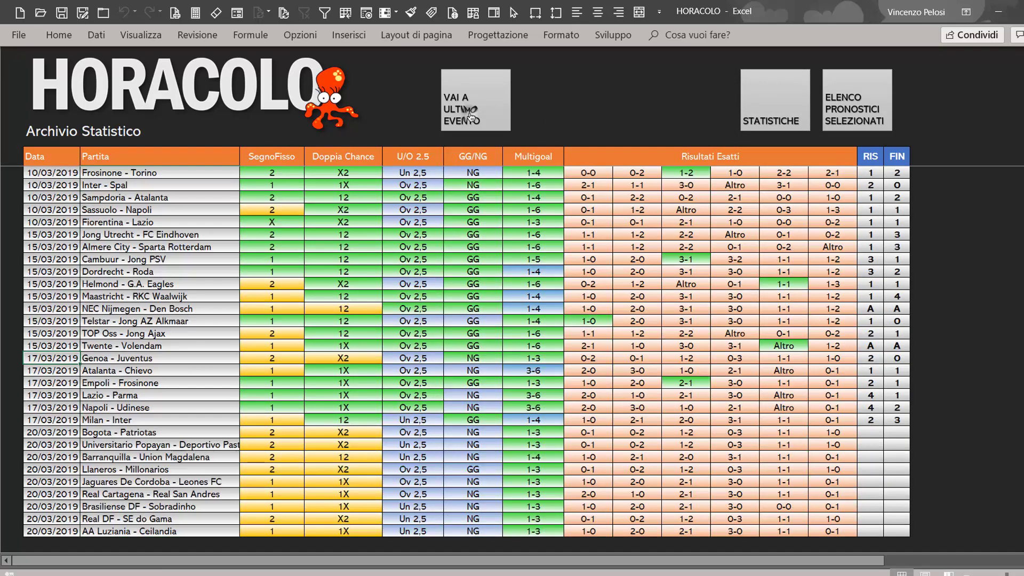
pyautogui.click(471, 120)
pyautogui.click(56, 433)
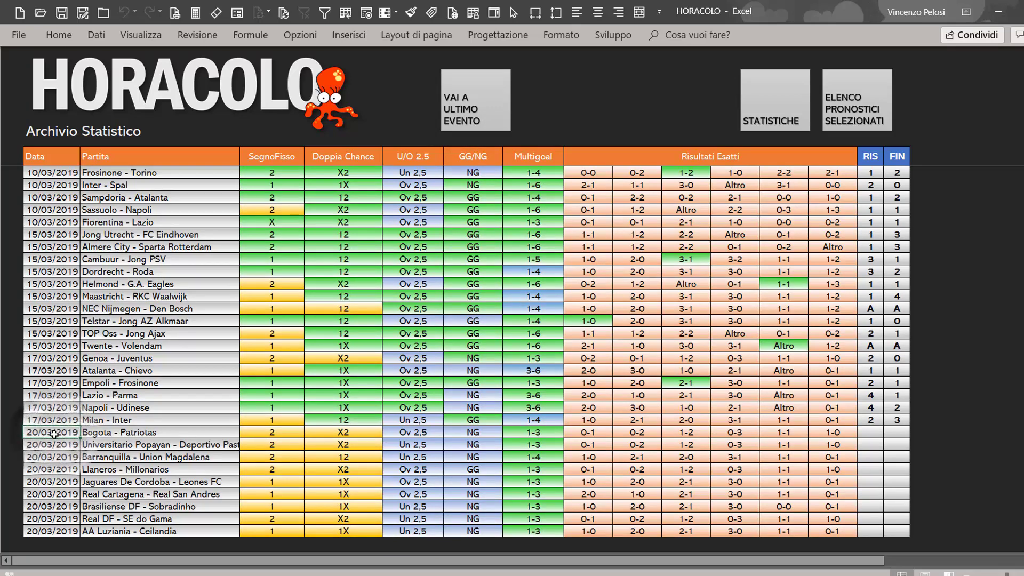
pyautogui.hotkey('shift', 'Right')
pyautogui.hotkey('shift', 'Right')
pyautogui.hotkey('shift', 'Right')
pyautogui.hotkey('shift', 'Right')
pyautogui.hotkey('shift', 'Right')
pyautogui.hotkey('shift', 'Right')
pyautogui.hotkey('shift', 'Right')
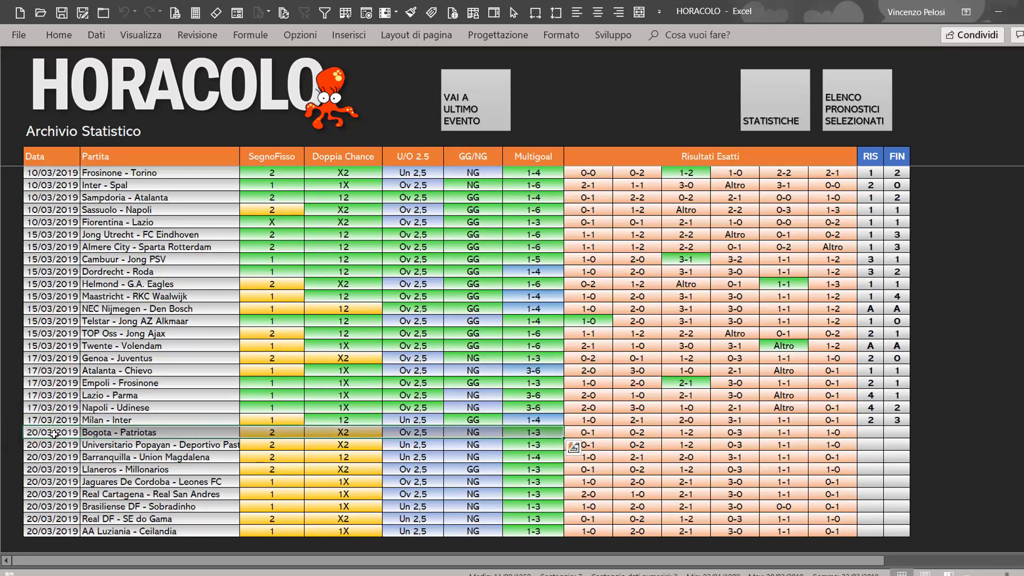
pyautogui.hotkey('shift', 'Right')
pyautogui.hotkey('shift', 'Right')
pyautogui.hotkey('shift', 'Right')
pyautogui.hotkey('shift', 'Right')
pyautogui.hotkey('shift', 'Right')
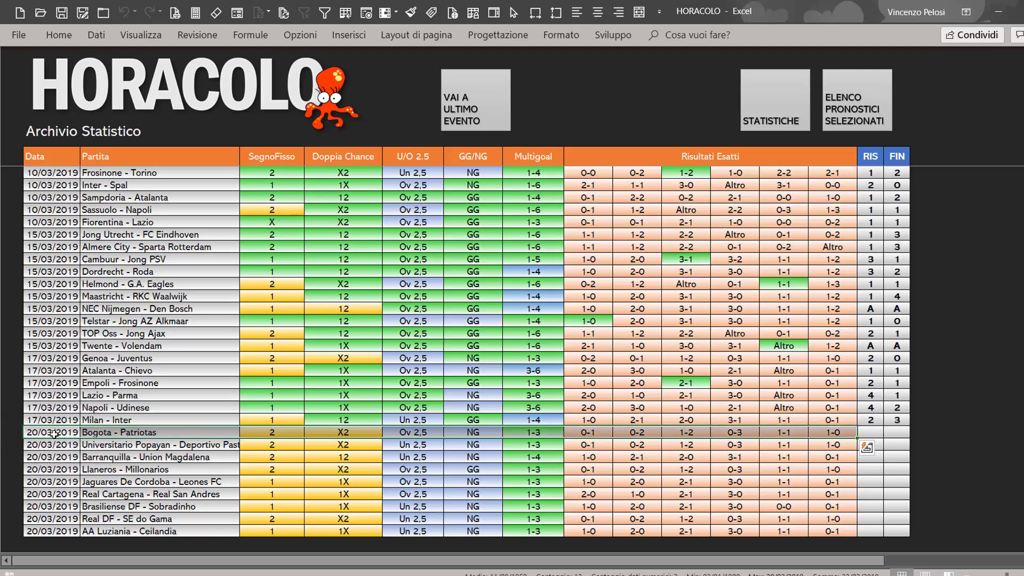
pyautogui.hotkey('shift', 'Down')
pyautogui.hotkey('shift', 'Down')
pyautogui.hotkey('shift', 'Down')
pyautogui.hotkey('shift', 'Down')
pyautogui.hotkey('shift', 'Down')
pyautogui.hotkey('shift', 'Down')
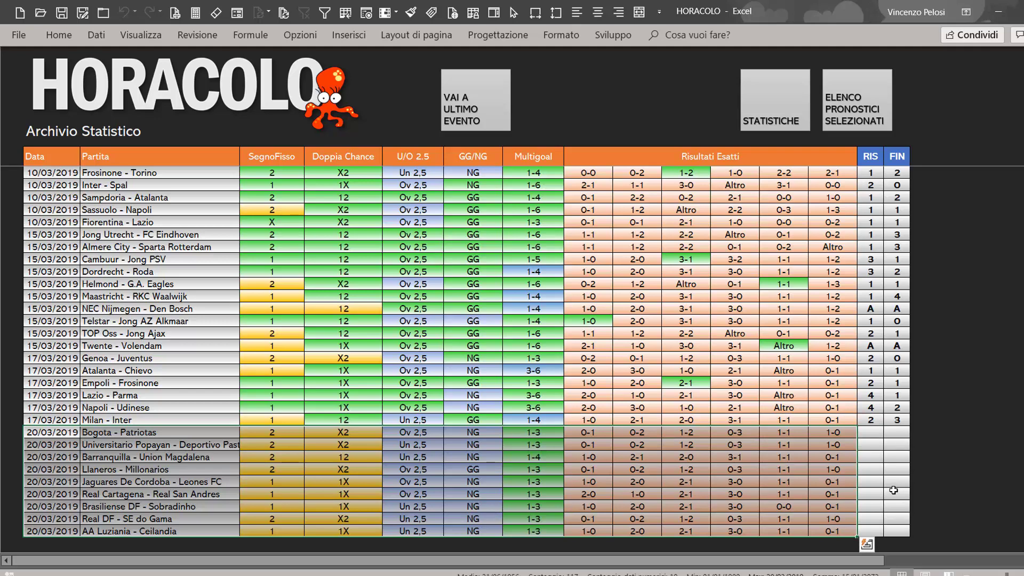
# Capture the 20/03/2019 archive rows as a screen-area selection in PhotoScape X Pro
pyautogui.click(999, 446)
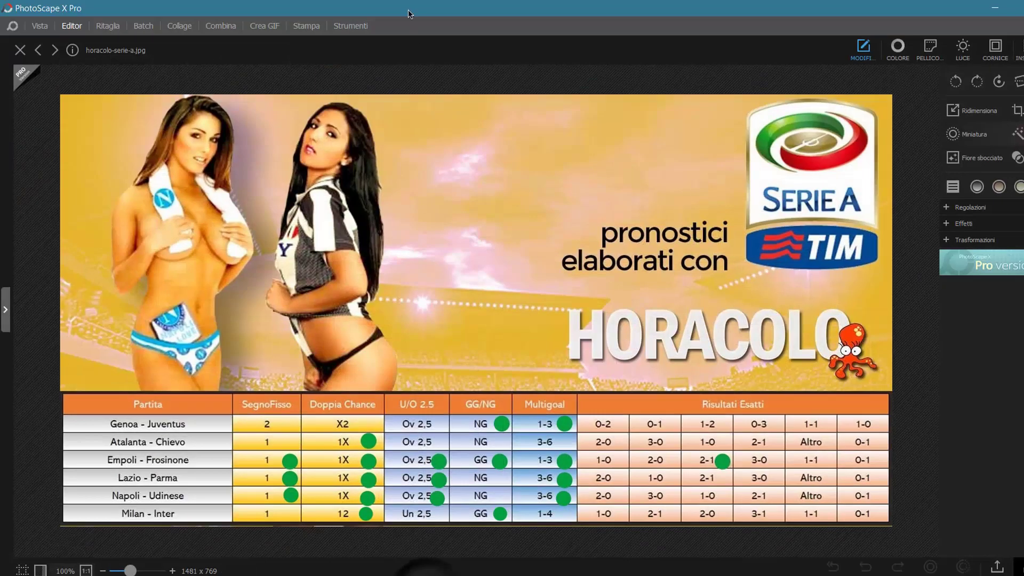
pyautogui.click(357, 26)
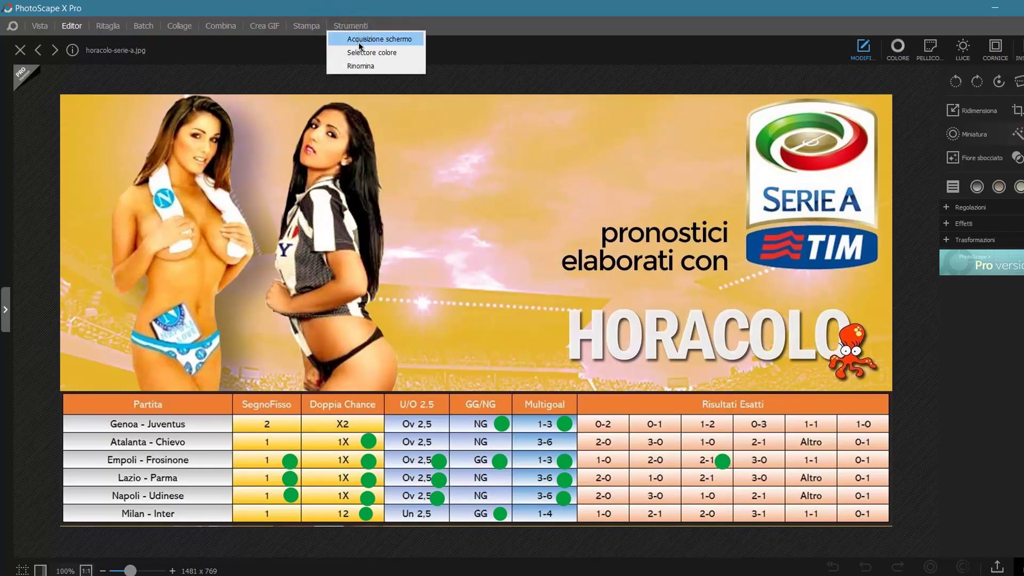
pyautogui.click(360, 41)
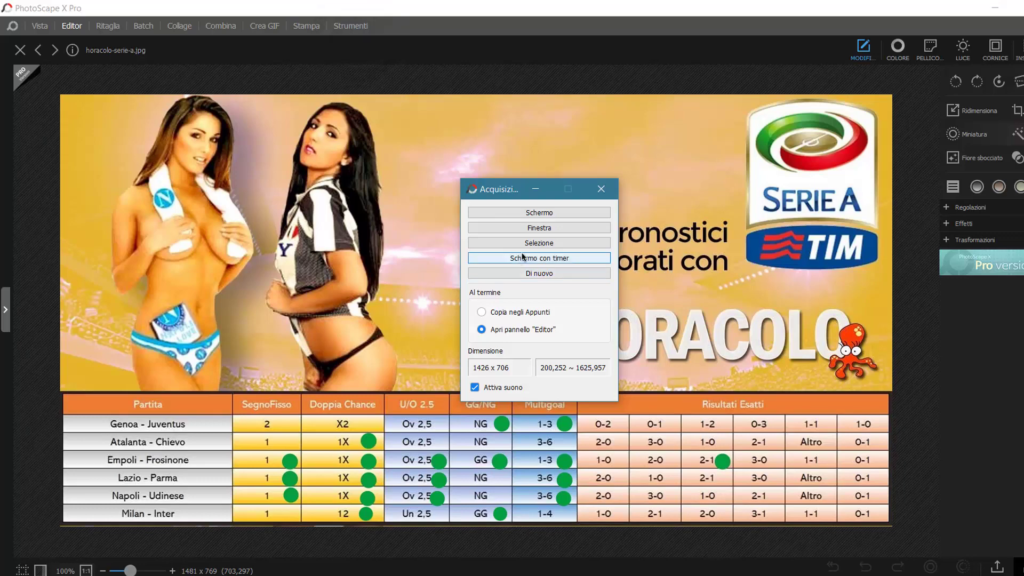
pyautogui.click(517, 243)
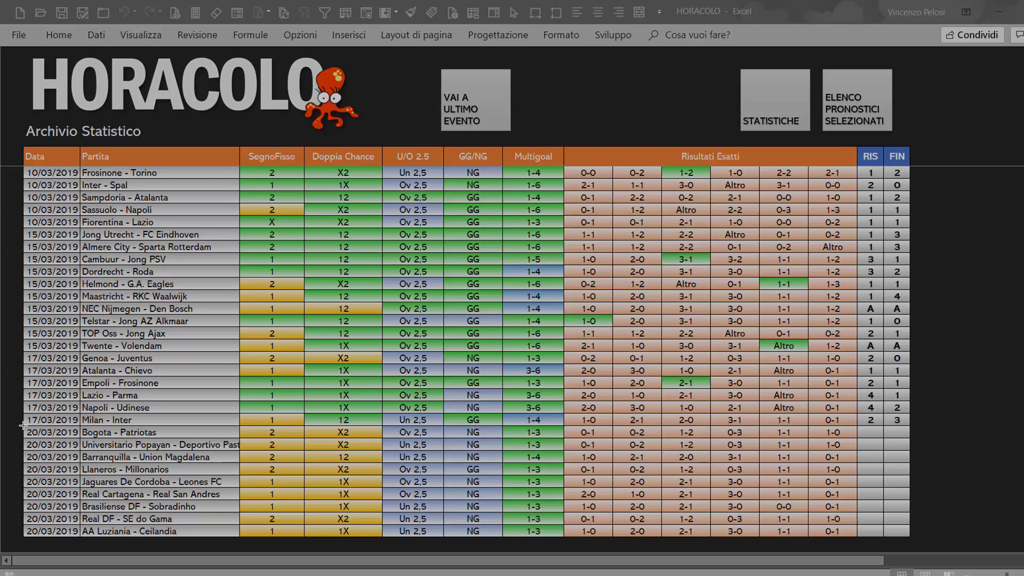
pyautogui.moveTo(22, 425); pyautogui.dragTo(884, 533)
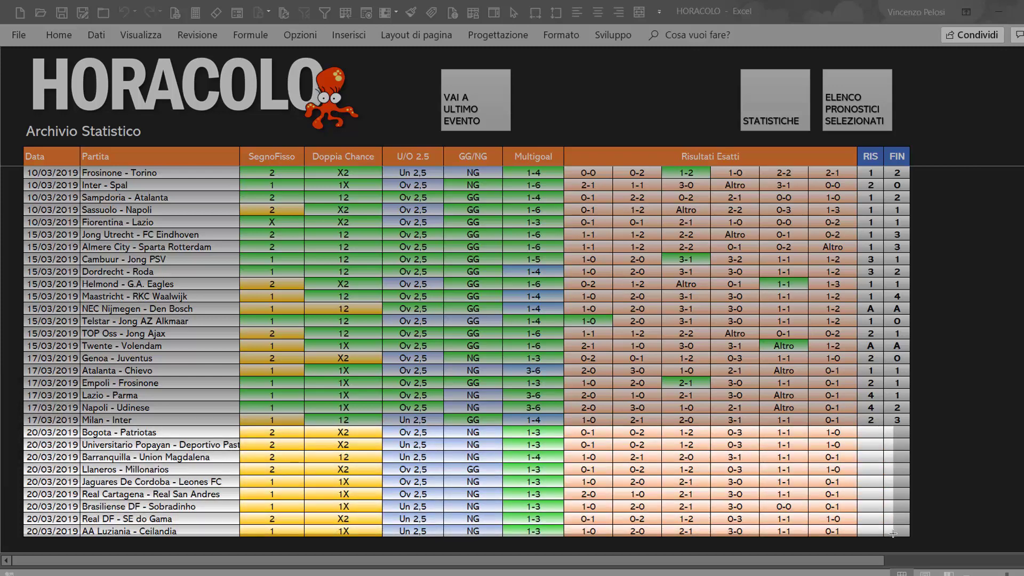
pyautogui.moveTo(884, 533); pyautogui.dragTo(910, 533)
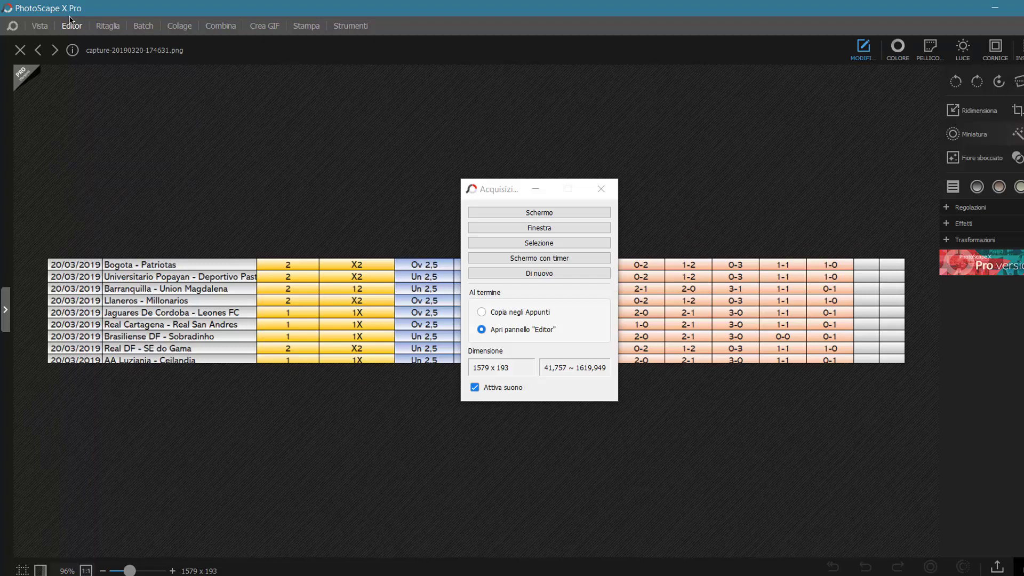
# Show and hide PhotoScape's folder browser, then bring the HORACOLO workbook back to the front
pyautogui.click(5, 309)
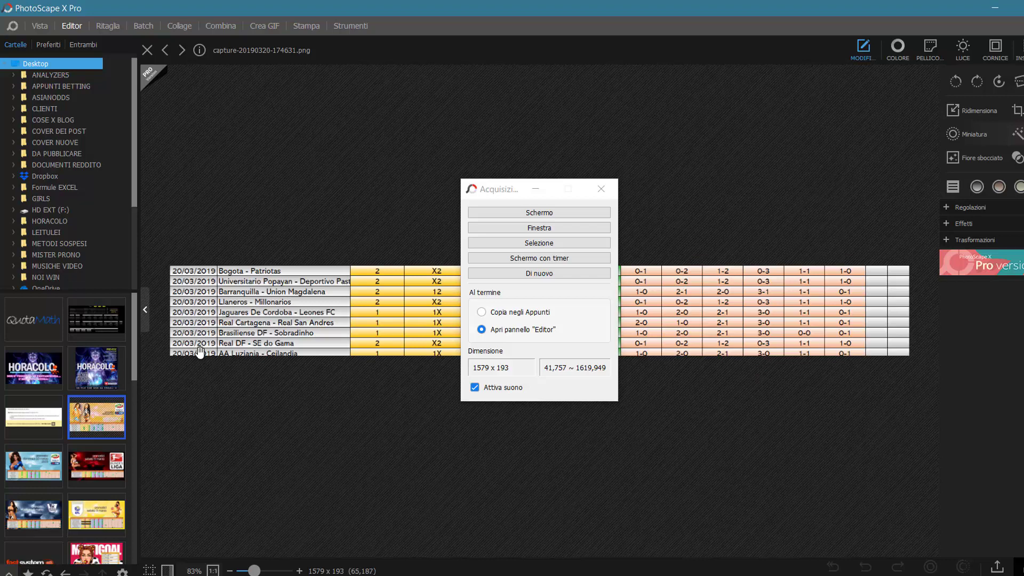
pyautogui.click(146, 311)
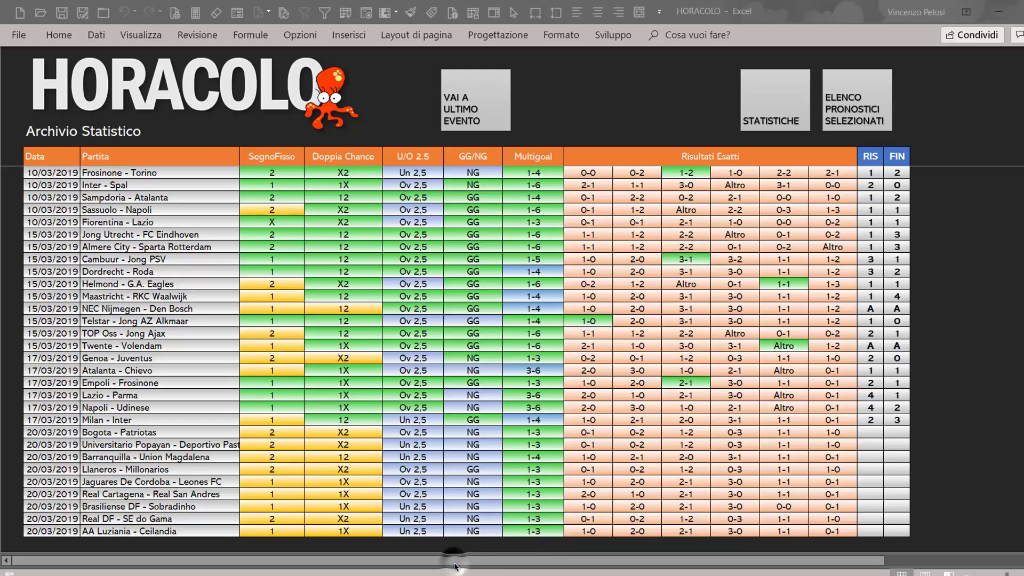
pyautogui.click(453, 534)
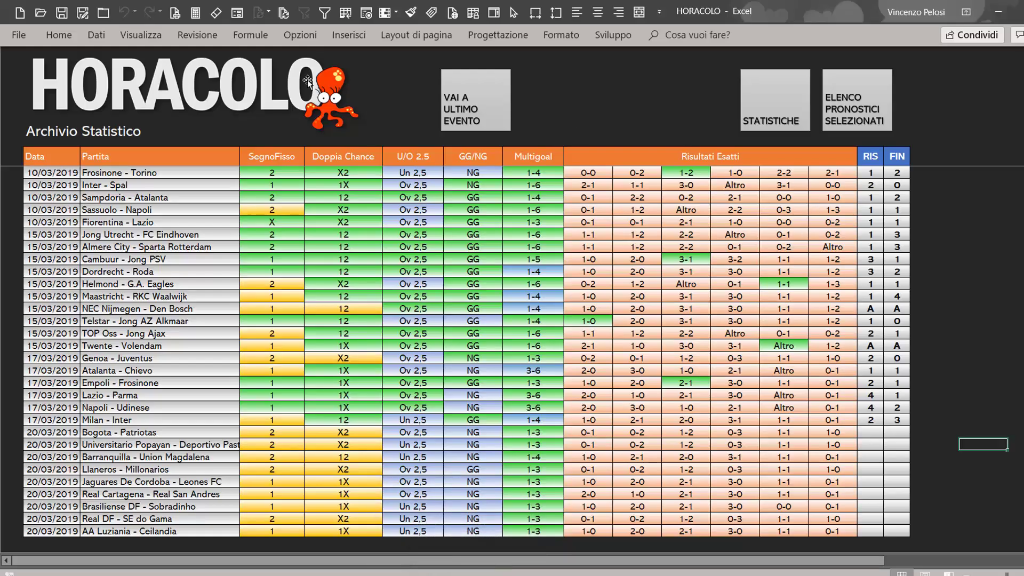
# Return Excel to the HORACOLO home dashboard and start loading Planetwin365's events listing in Chrome
pyautogui.click(259, 84)
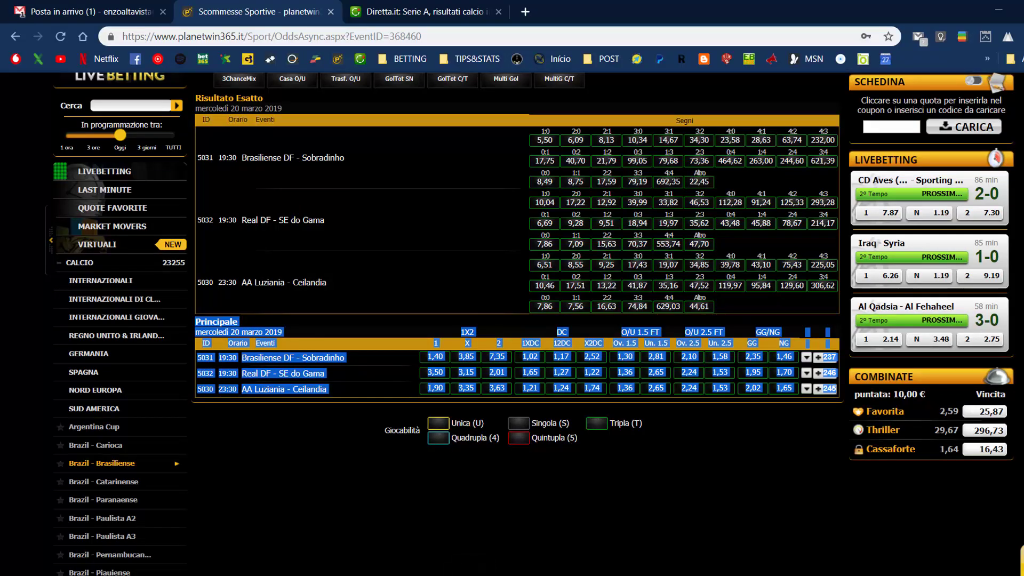
pyautogui.scroll(3, 779, 223)
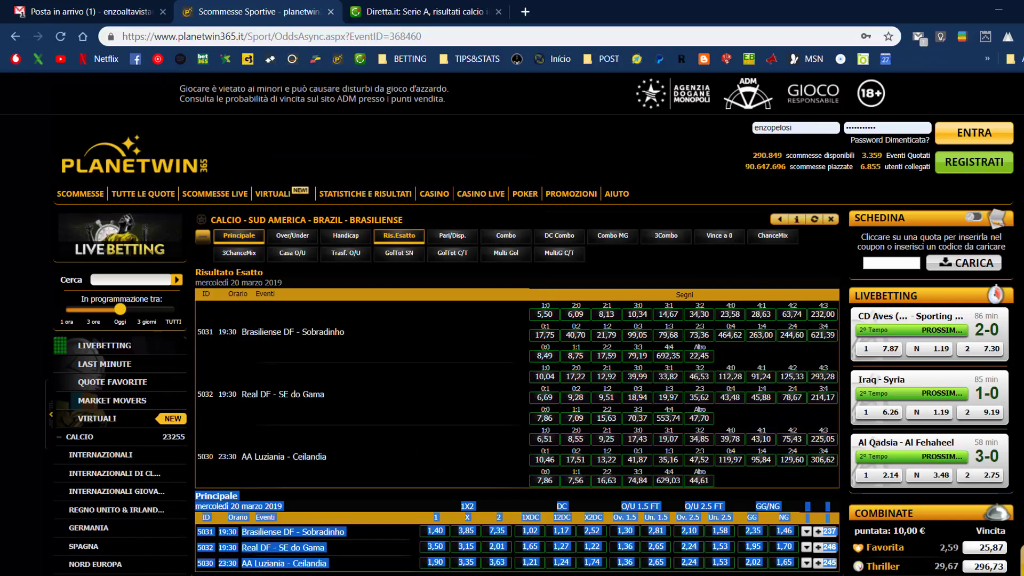
pyautogui.click(779, 221)
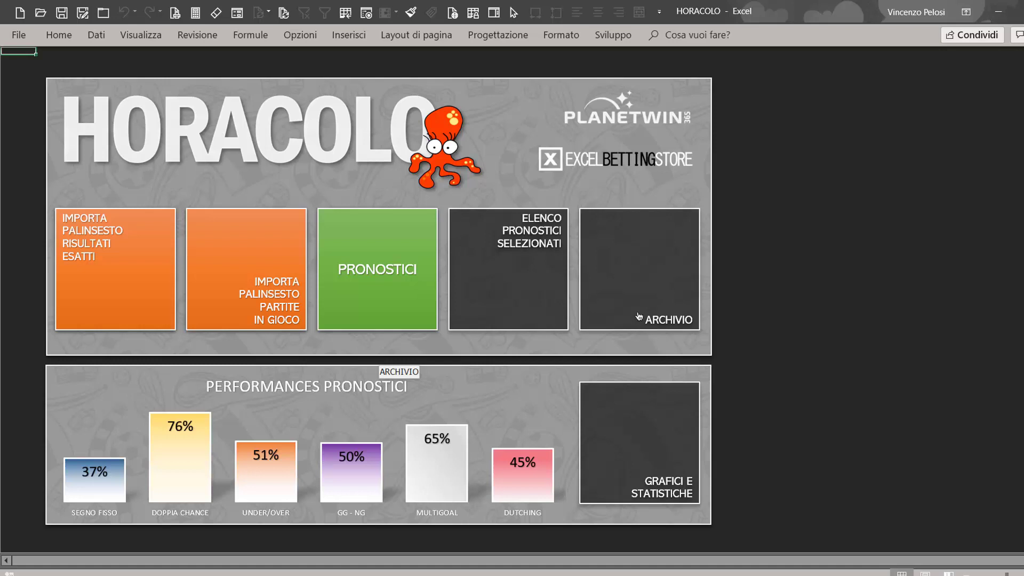
# Jump to the latest archived events, then refresh the Grafici e Statistiche charts with the new data
pyautogui.click(639, 316)
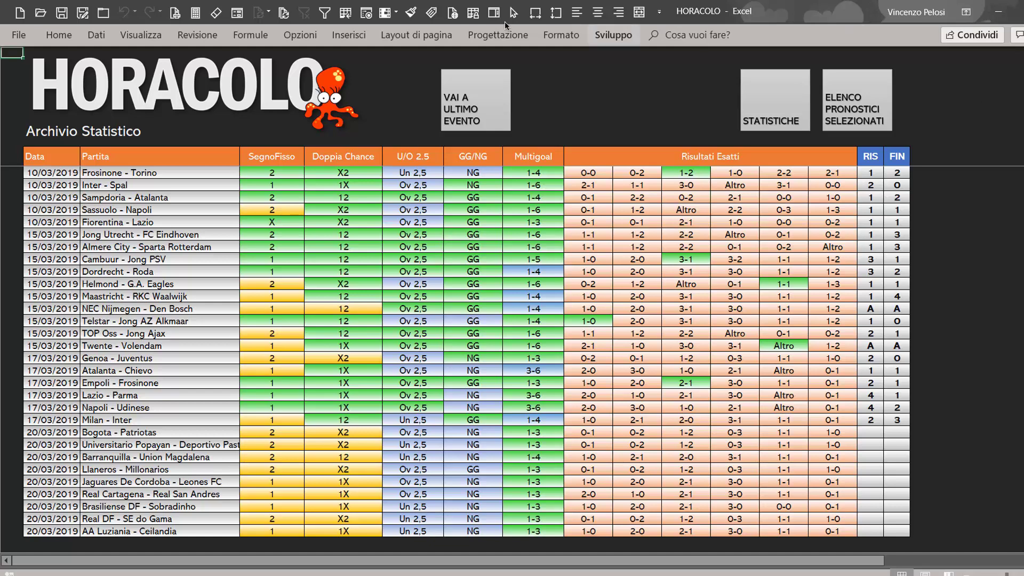
pyautogui.click(469, 98)
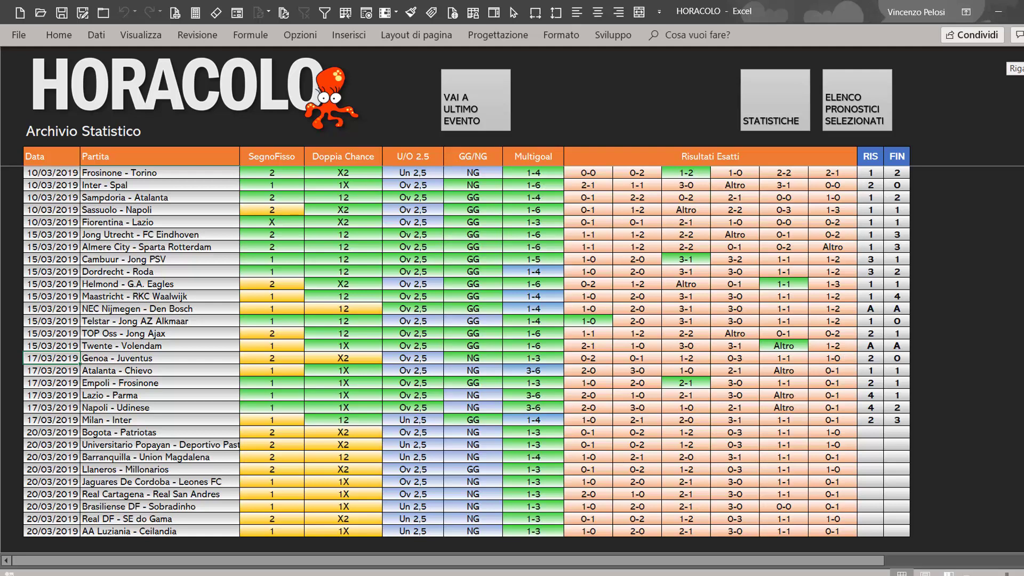
pyautogui.scroll(10, 1014, 66)
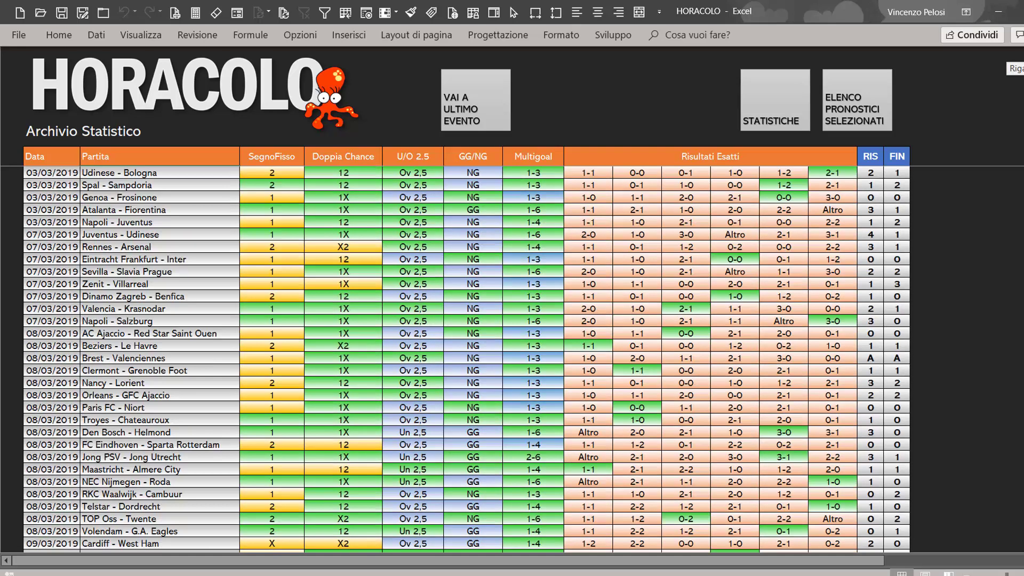
pyautogui.click(783, 106)
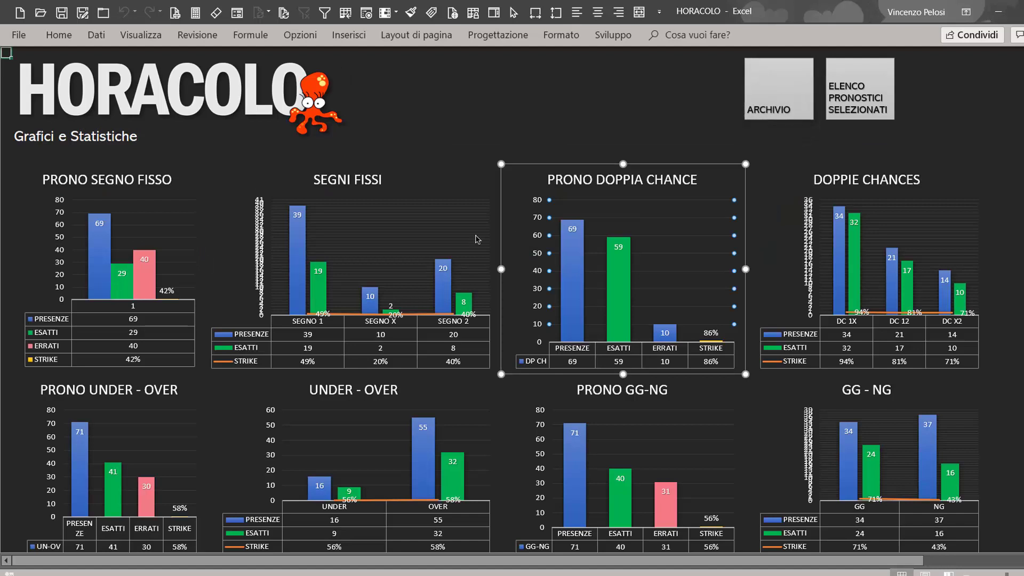
pyautogui.click(905, 149)
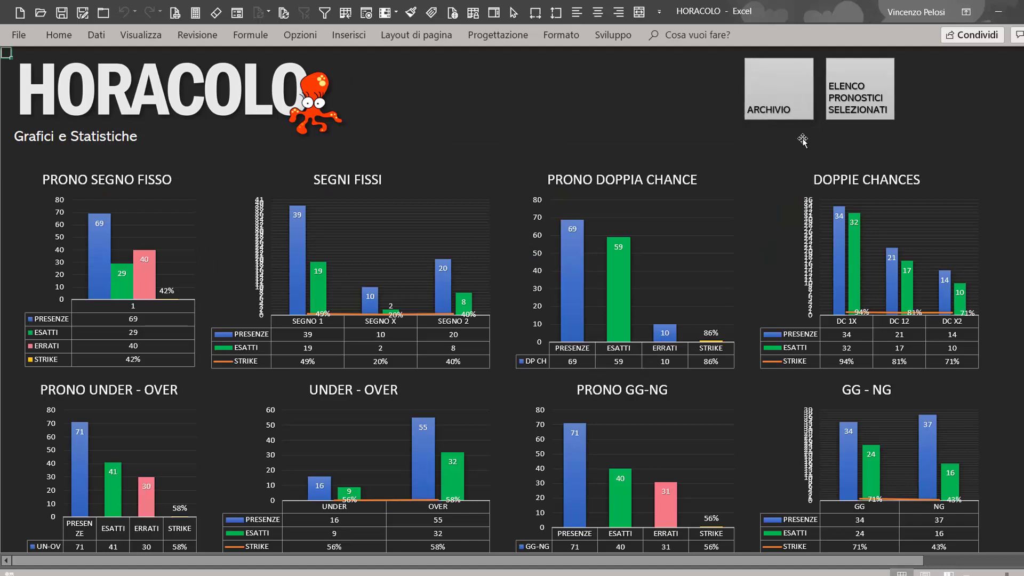
pyautogui.click(524, 102)
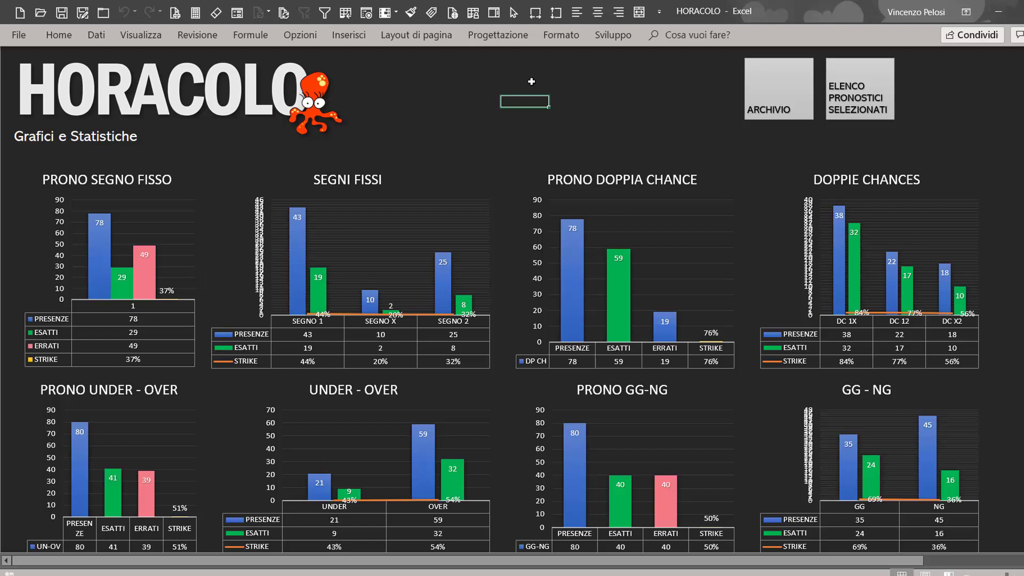
# Go back through Archivio Statistico's latest events to the HORACOLO home dashboard
pyautogui.click(780, 93)
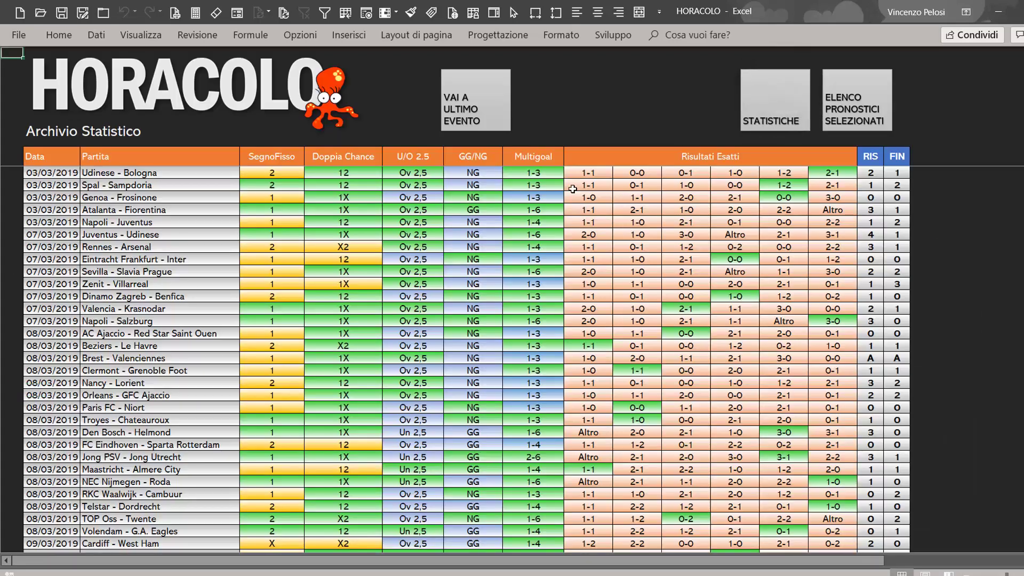
pyautogui.click(471, 95)
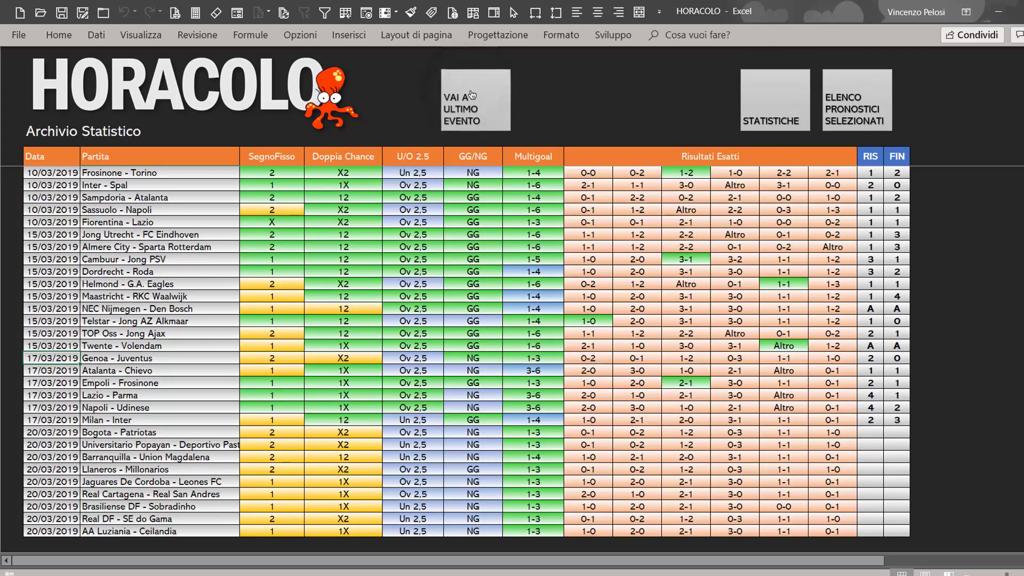
pyautogui.click(260, 92)
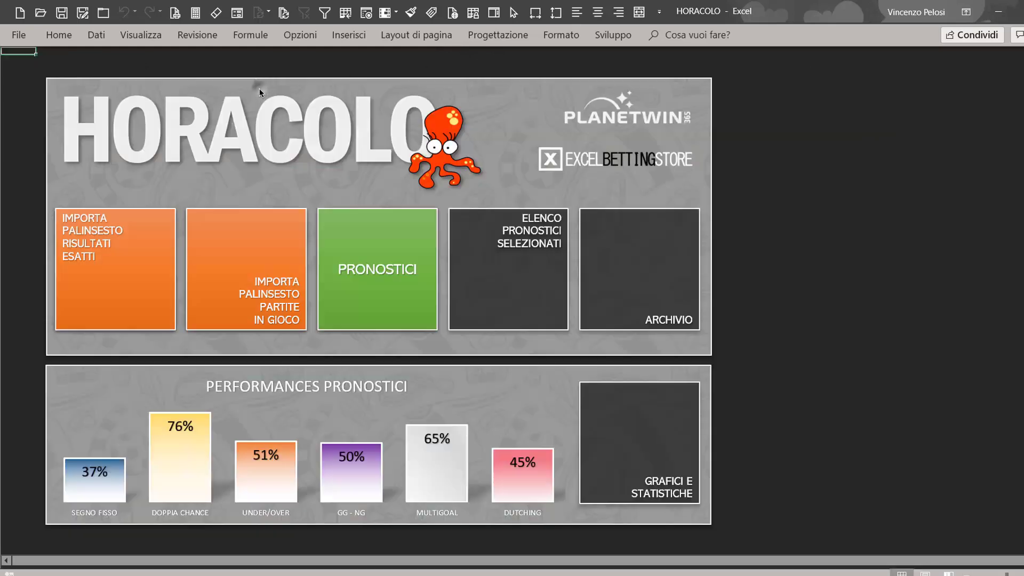
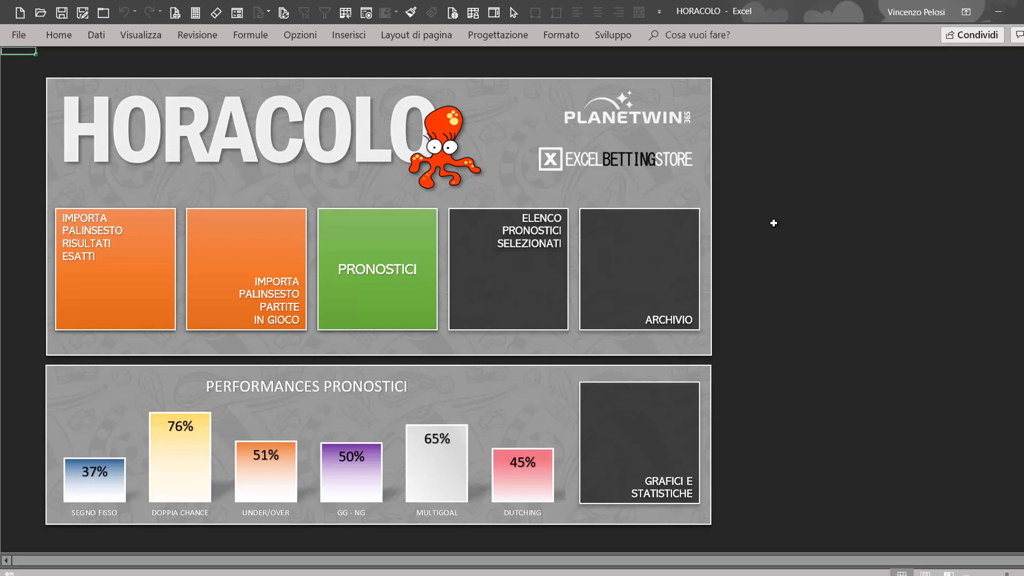
# Select an empty cell beside the ARCHIVIO tile, extending the selection down, then collapsing it back
pyautogui.click(762, 218)
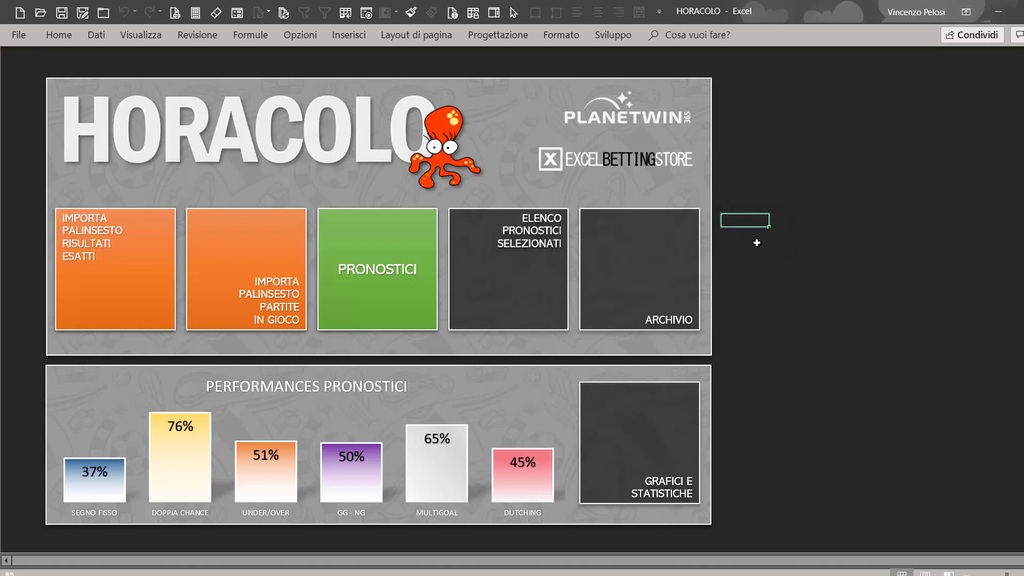
pyautogui.moveTo(757, 243); pyautogui.dragTo(758, 243)
pyautogui.hotkey('shift', 'Down')
pyautogui.hotkey('shift', 'Down')
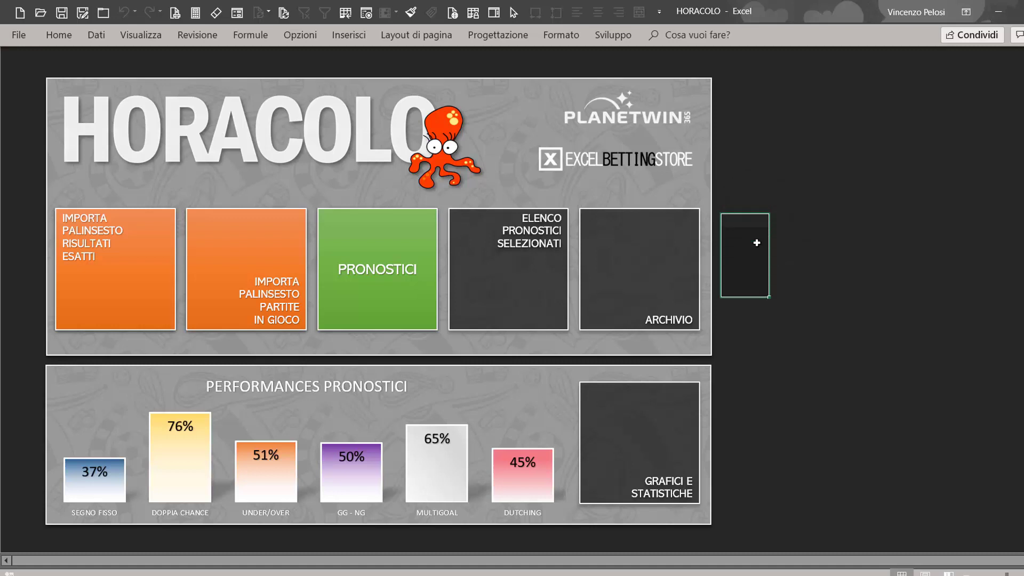
pyautogui.hotkey('shift', 'Down')
pyautogui.hotkey('shift', 'Down')
pyautogui.hotkey('shift', 'Right')
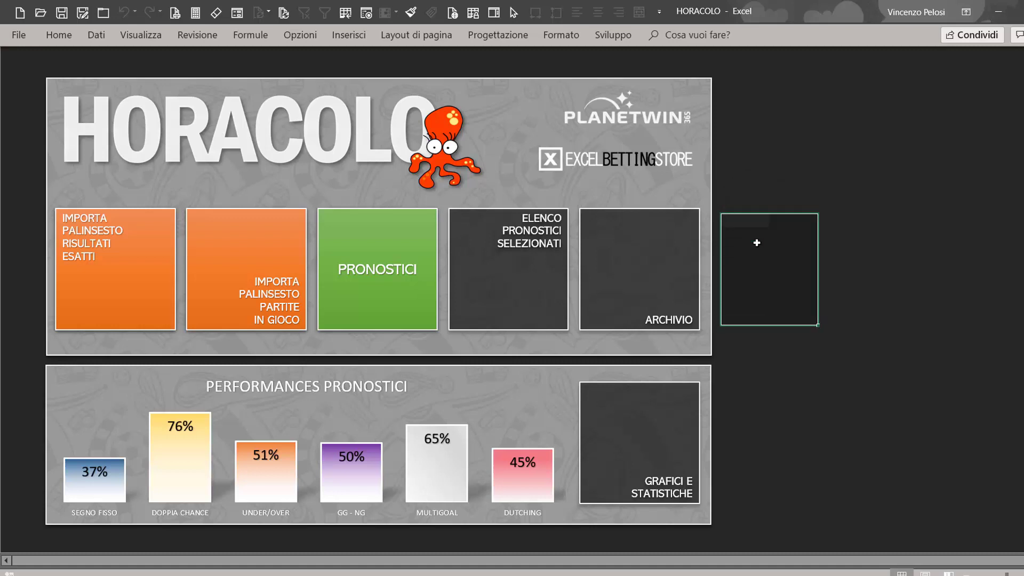
pyautogui.hotkey('shift', 'Left')
pyautogui.hotkey('shift', 'Up')
pyautogui.hotkey('shift', 'Up')
pyautogui.hotkey('shift', 'Up')
pyautogui.hotkey('shift', 'Up')
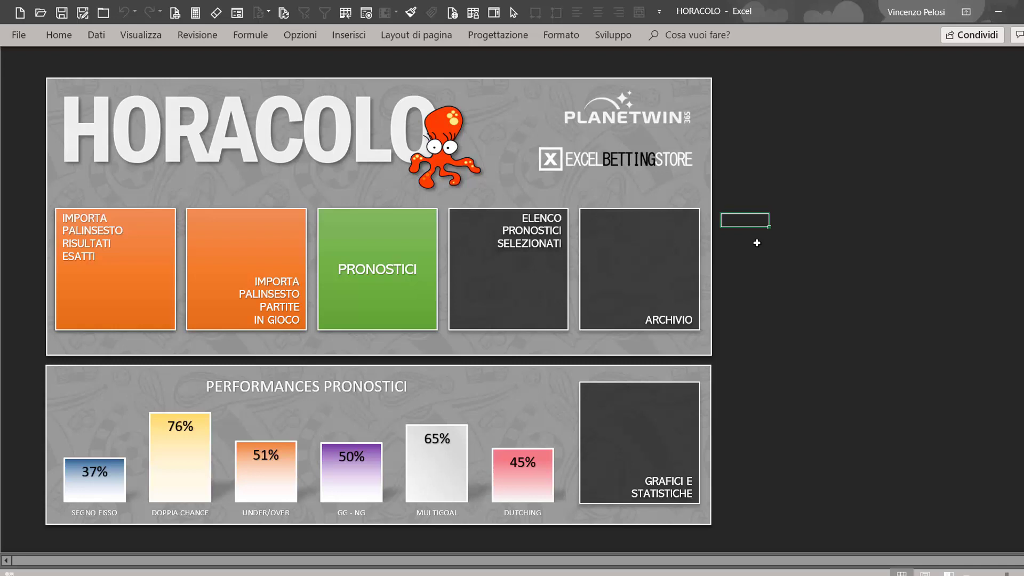
# Repeatedly widen the selection one cell right and return to a single cell beside ARCHIVIO
pyautogui.hotkey('shift', 'Right')
pyautogui.hotkey('shift', 'Left')
pyautogui.hotkey('shift', 'Right')
pyautogui.hotkey('shift', 'Left')
pyautogui.hotkey('shift', 'Right')
pyautogui.hotkey('shift', 'Left')
pyautogui.hotkey('shift', 'Right')
pyautogui.press('Up')
pyautogui.press('Down')
pyautogui.hotkey('shift', 'Right')
pyautogui.press('Down')
pyautogui.press('Up')
pyautogui.hotkey('shift', 'Right')
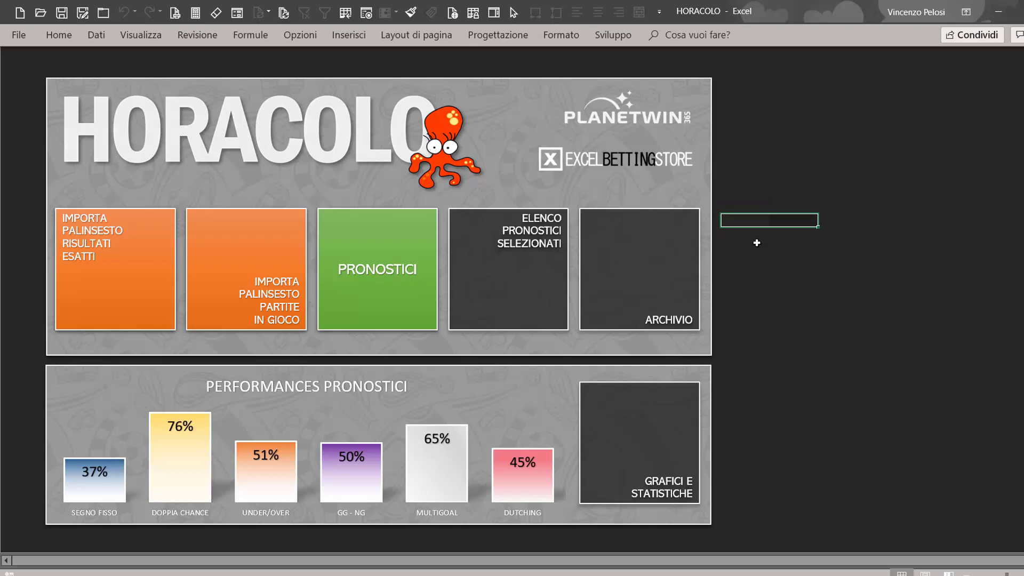
pyautogui.press('Left')
pyautogui.press('Right')
pyautogui.hotkey('shift', 'Right')
pyautogui.press('Left')
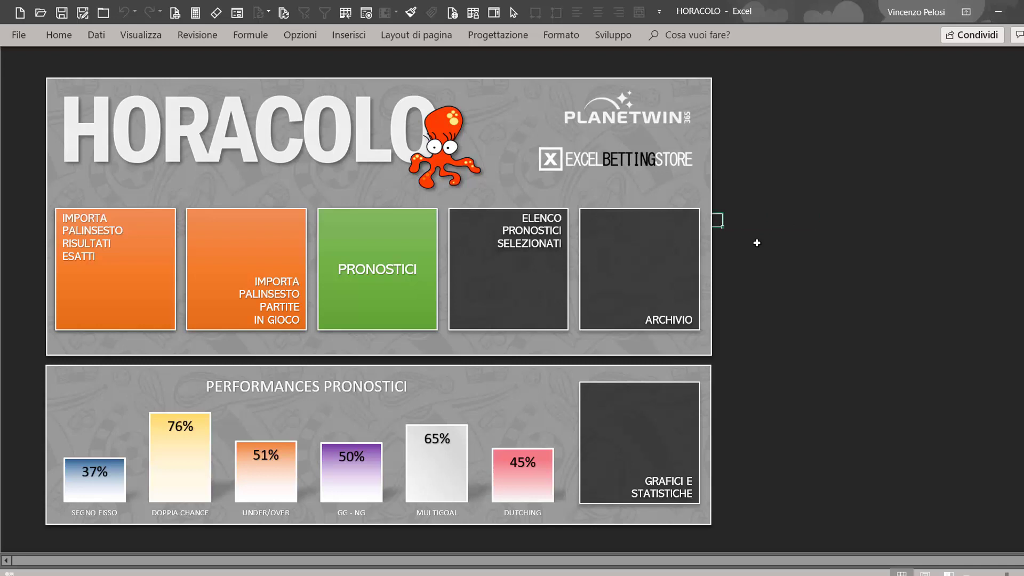
pyautogui.press('Right')
pyautogui.hotkey('shift', 'Right')
pyautogui.press('Left')
pyautogui.press('Right')
pyautogui.hotkey('shift', 'Right')
pyautogui.press('Left')
pyautogui.press('Right')
pyautogui.hotkey('shift', 'Right')
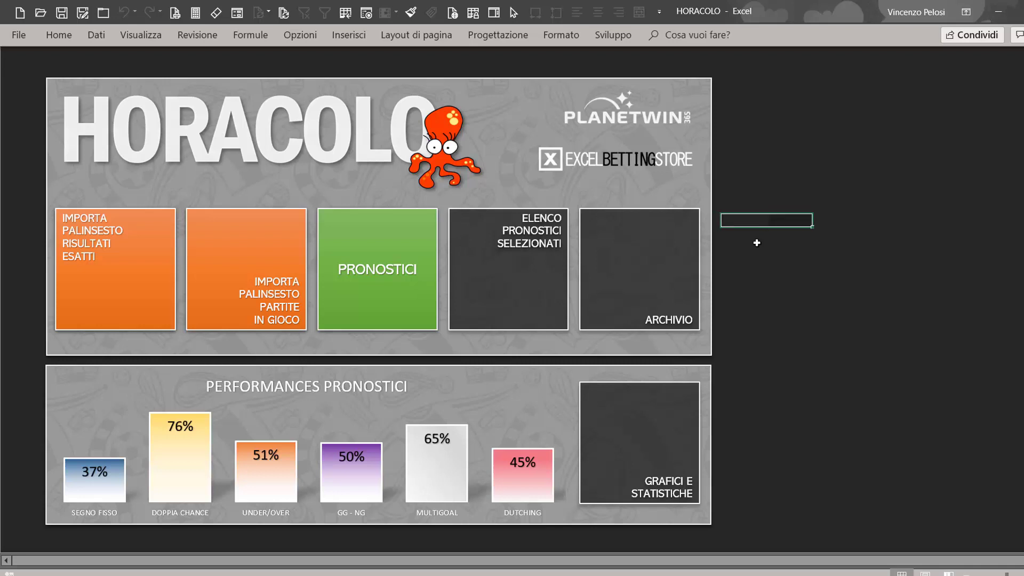
pyautogui.press('Left')
pyautogui.press('Right')
pyautogui.hotkey('shift', 'Right')
pyautogui.press('Left')
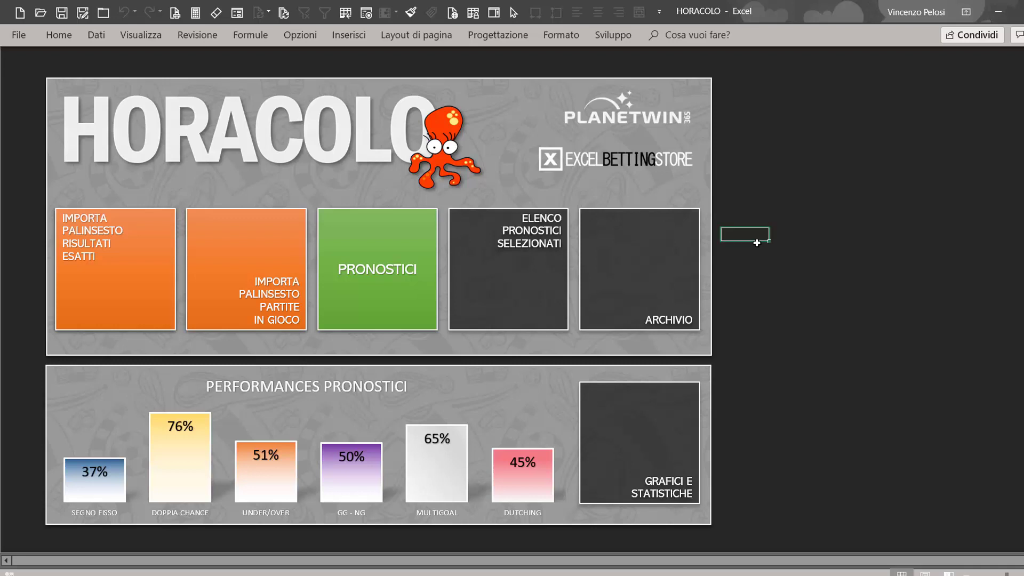
pyautogui.press('Right')
pyautogui.hotkey('shift', 'Right')
pyautogui.press('Left')
pyautogui.press('Right')
# In the PRONOSTICI form, load Brasiliense DF – Sobradinho, enter a 25 Puntata Totale, then close it
pyautogui.click(359, 287)
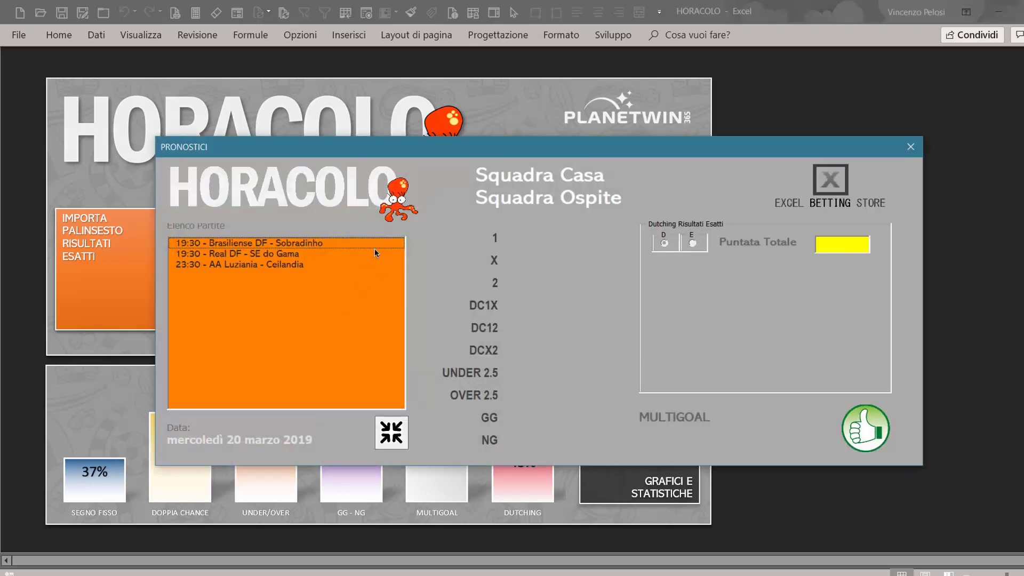
pyautogui.click(310, 244)
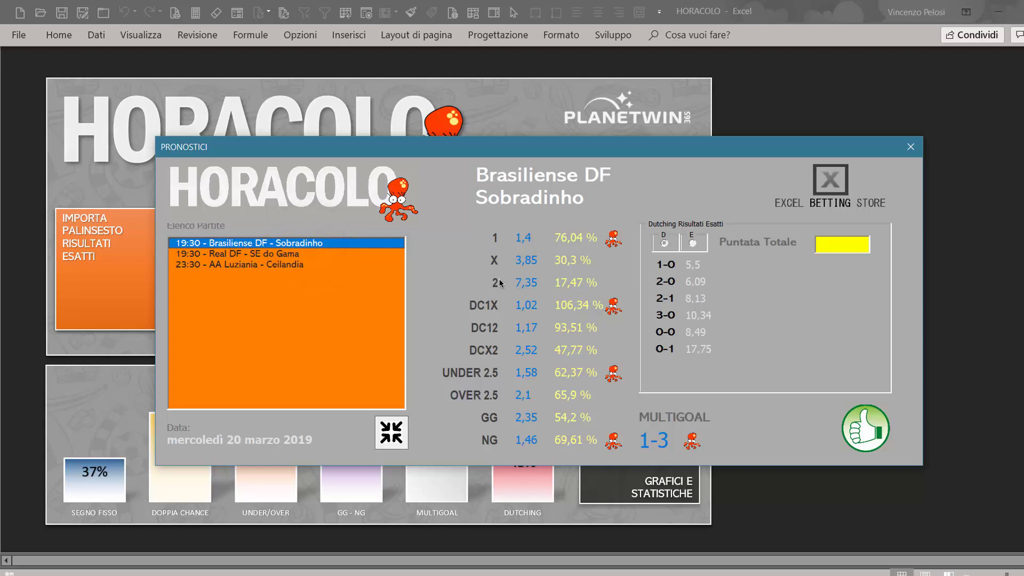
pyautogui.click(850, 249)
pyautogui.write('5')
pyautogui.press('Return')
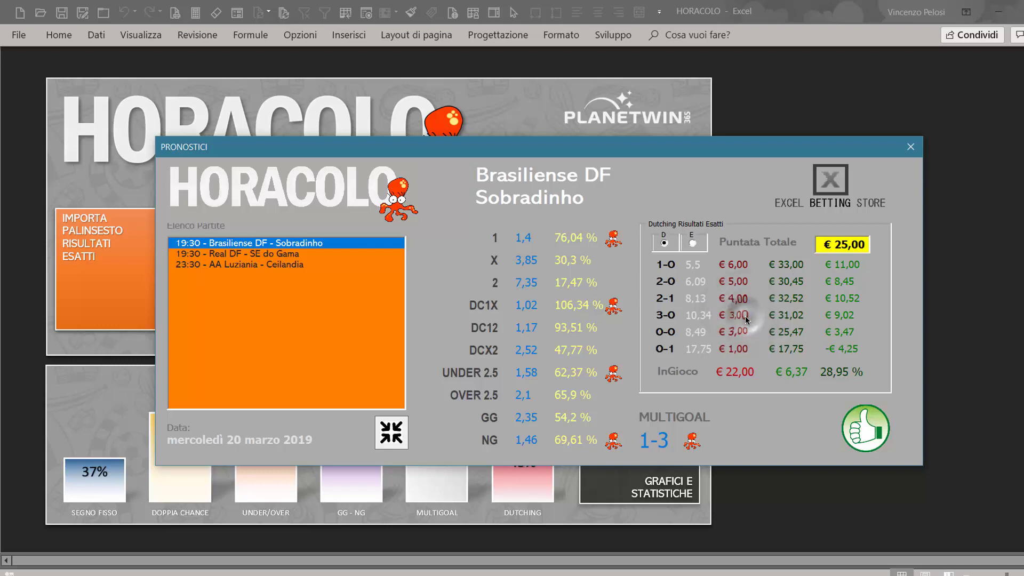
pyautogui.click(911, 148)
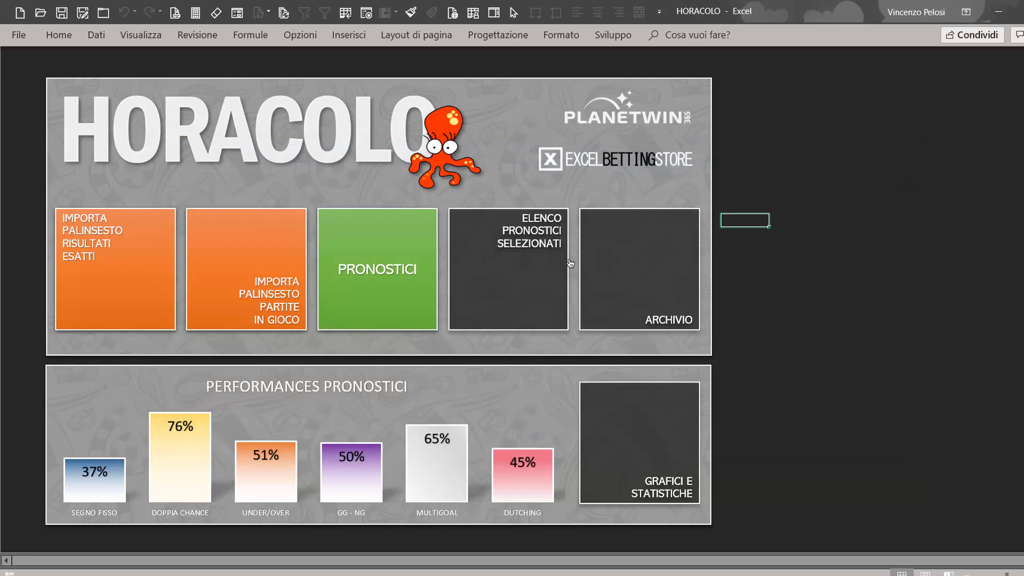
pyautogui.click(649, 437)
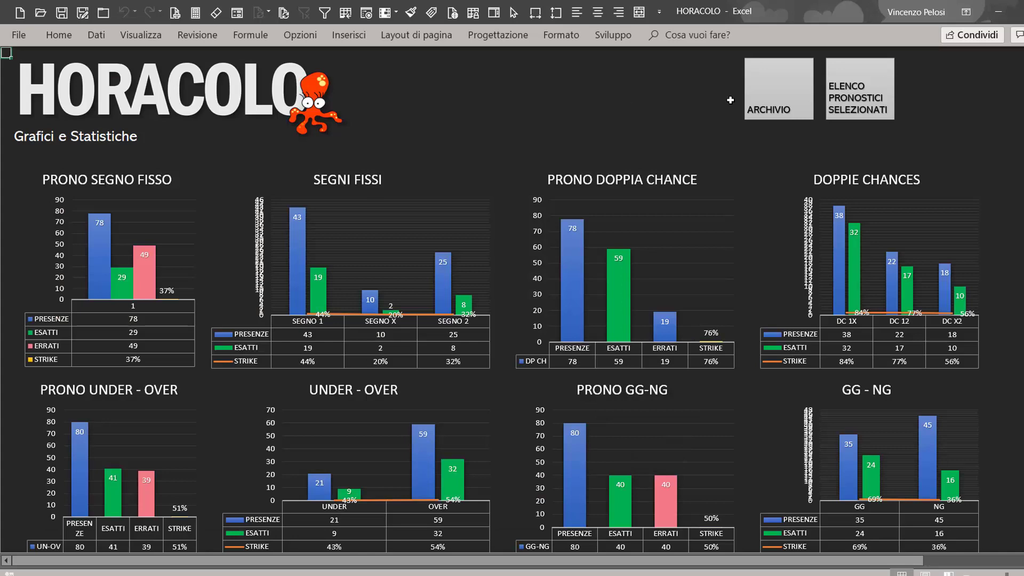
pyautogui.click(768, 102)
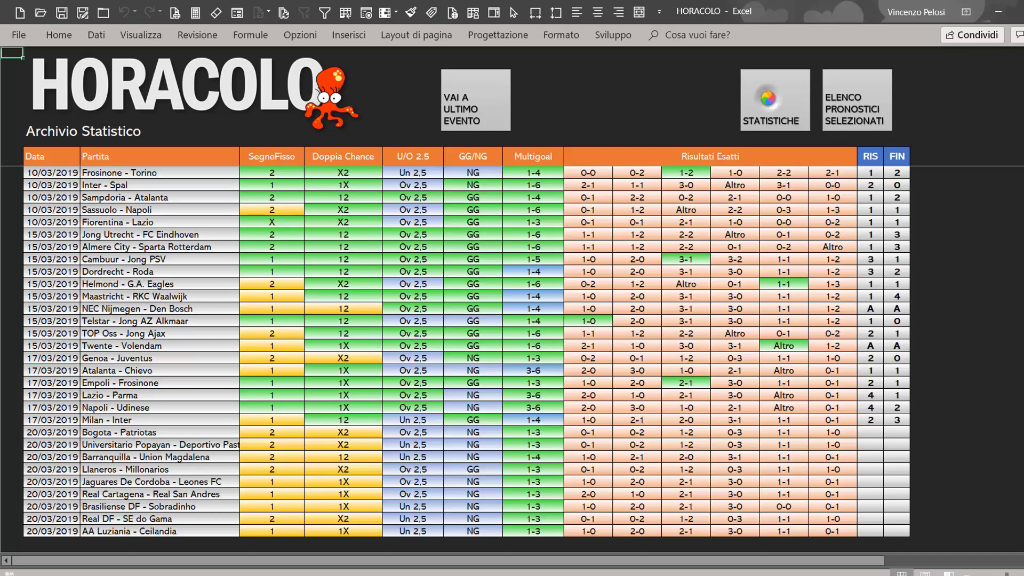
pyautogui.click(178, 98)
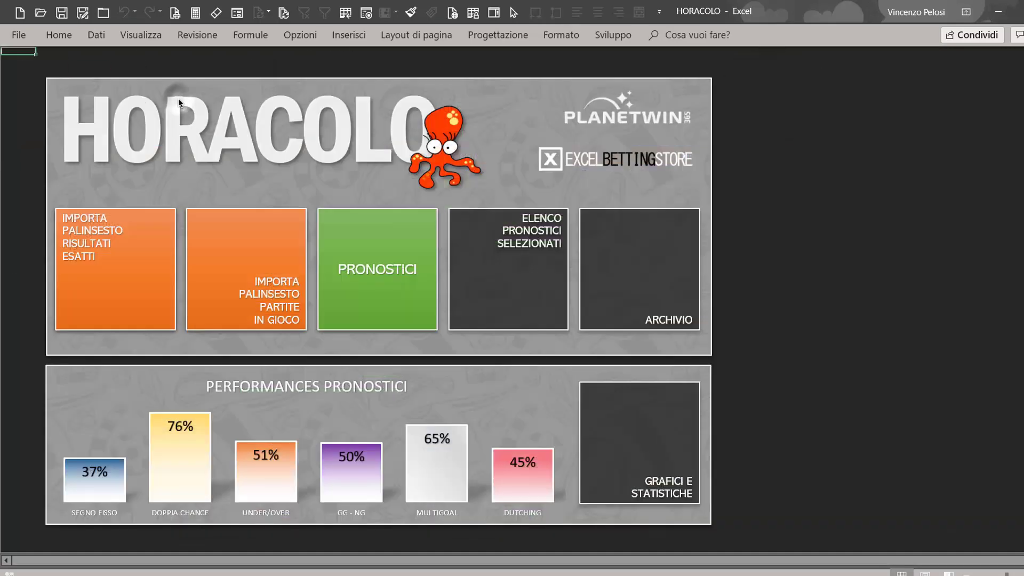
pyautogui.click(538, 308)
pyautogui.click(245, 93)
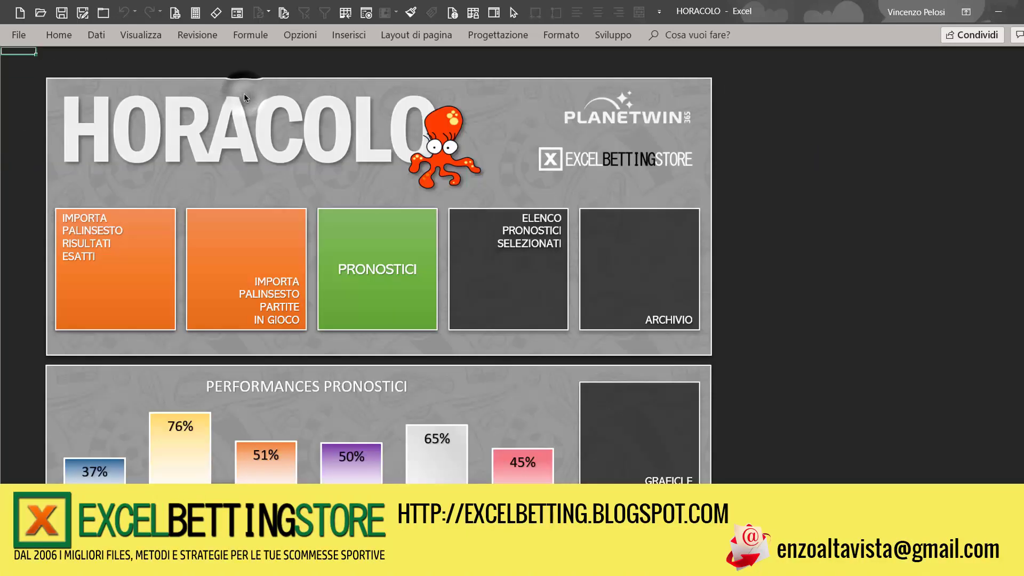
pyautogui.click(670, 479)
pyautogui.click(208, 101)
pyautogui.click(634, 301)
pyautogui.click(299, 53)
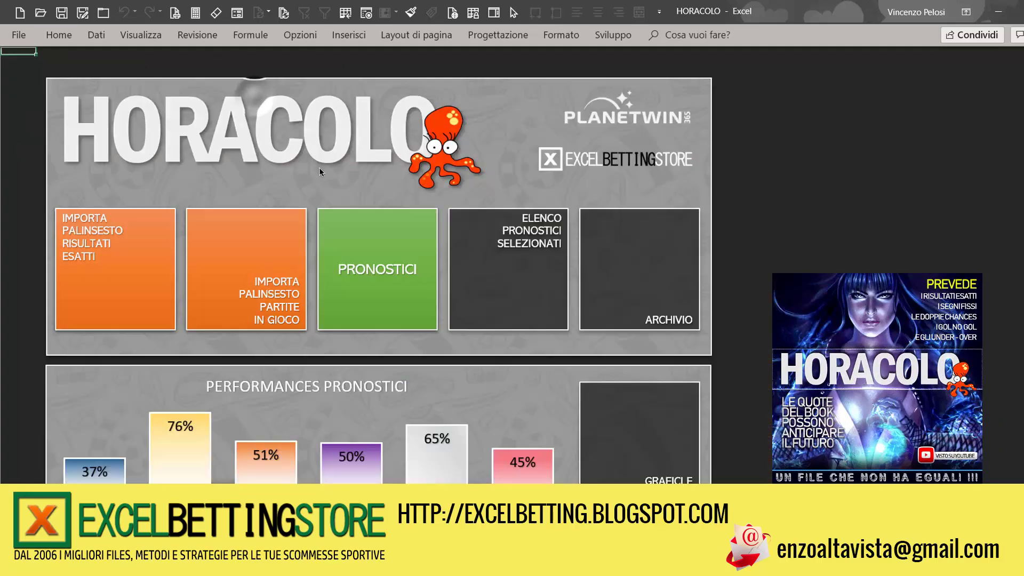